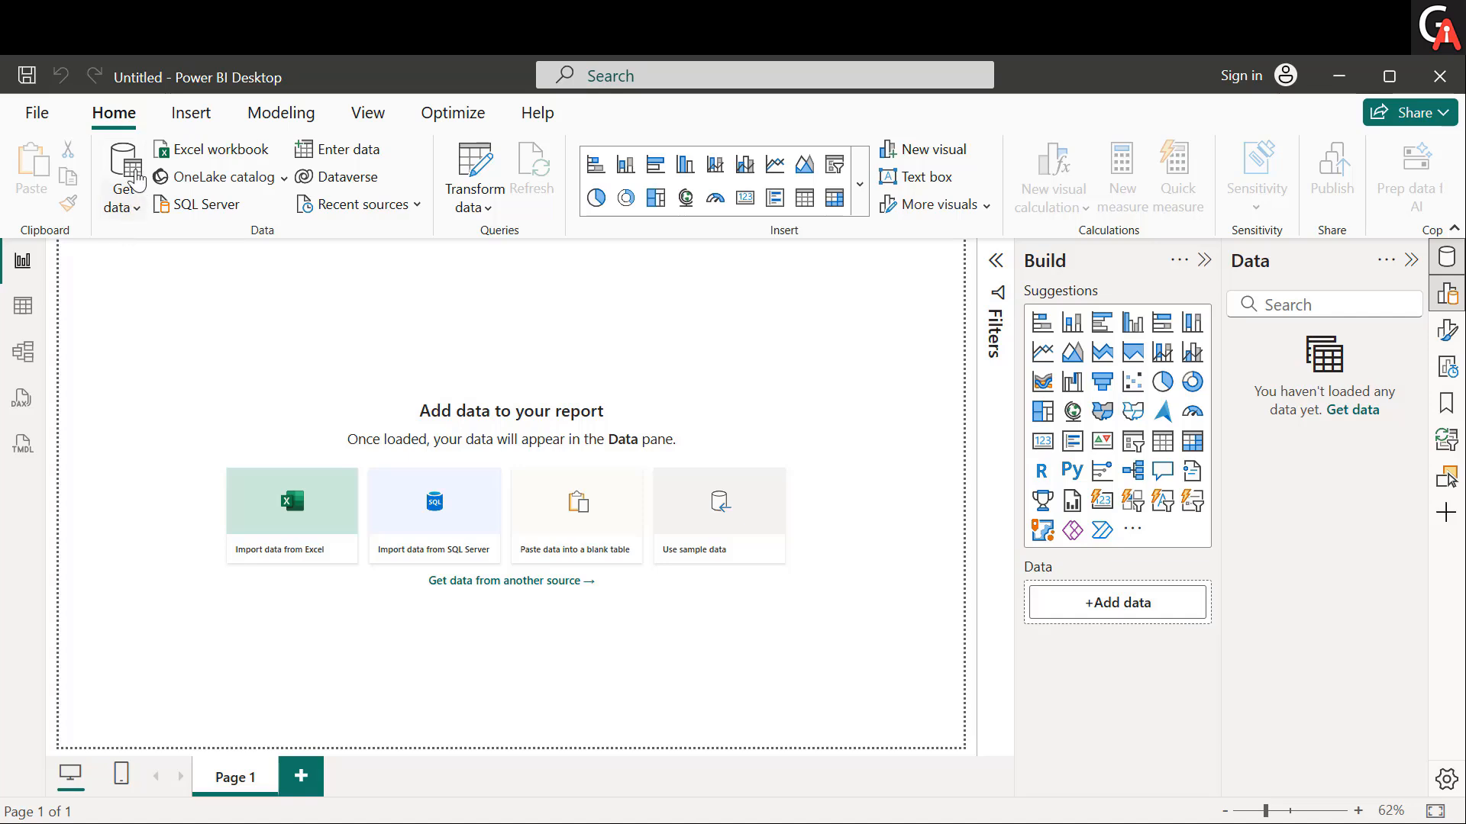
# Import the Orders CSV file from the Power BI-Datasets folder and open it for transformation in Power Query Editor.
pyautogui.click(130, 212)
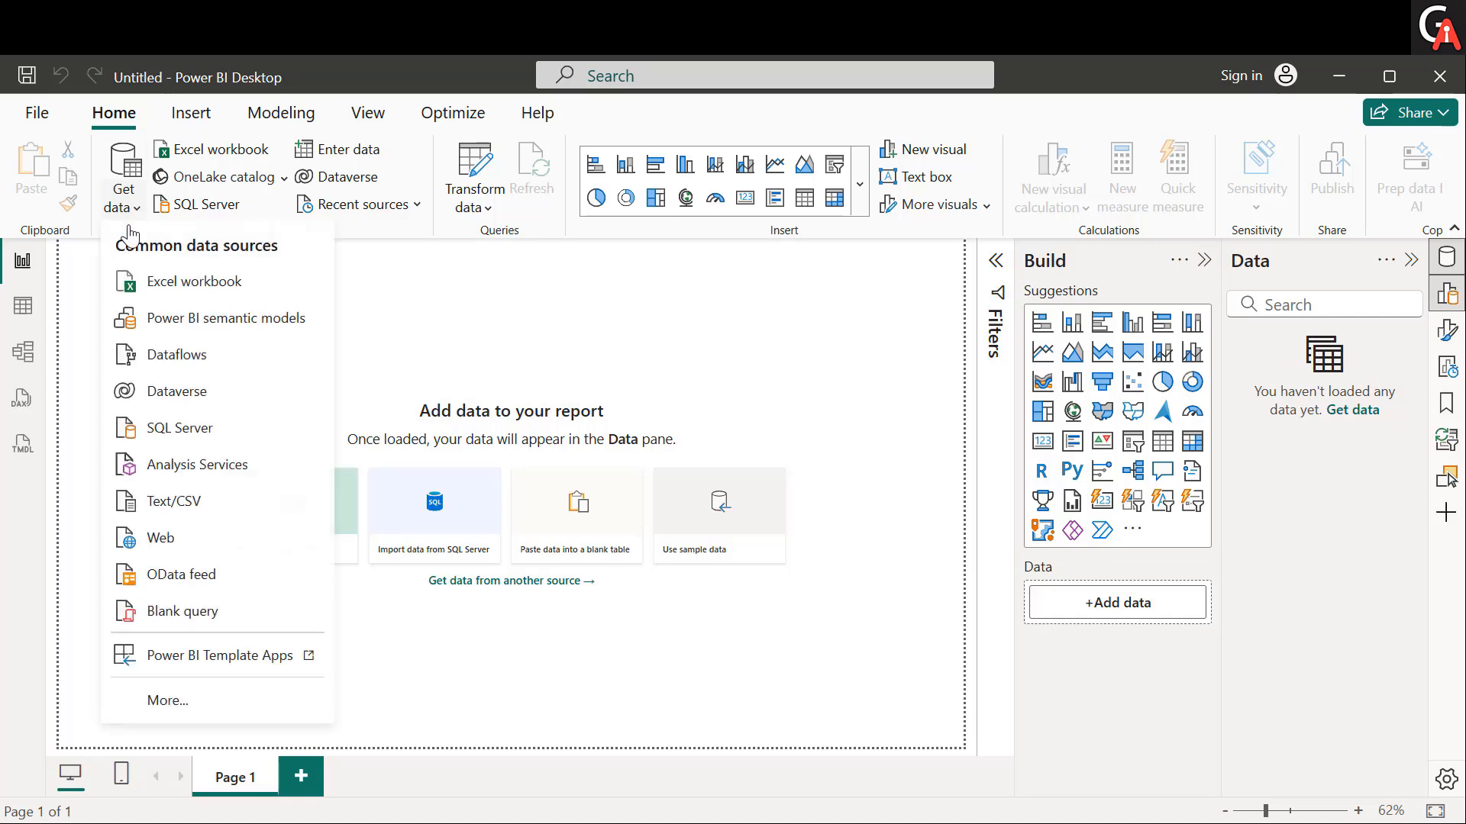
pyautogui.click(205, 504)
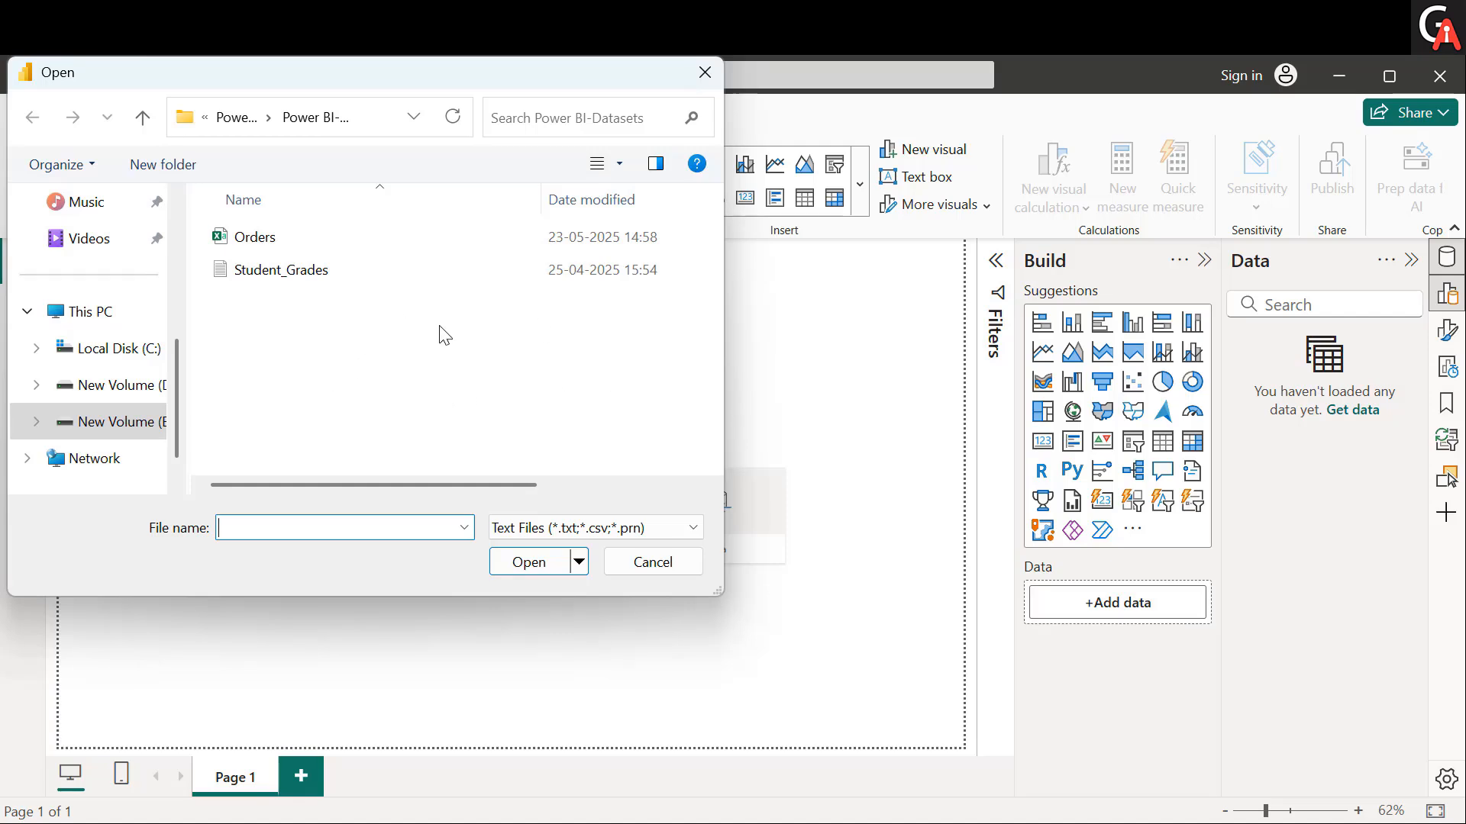
pyautogui.click(584, 242)
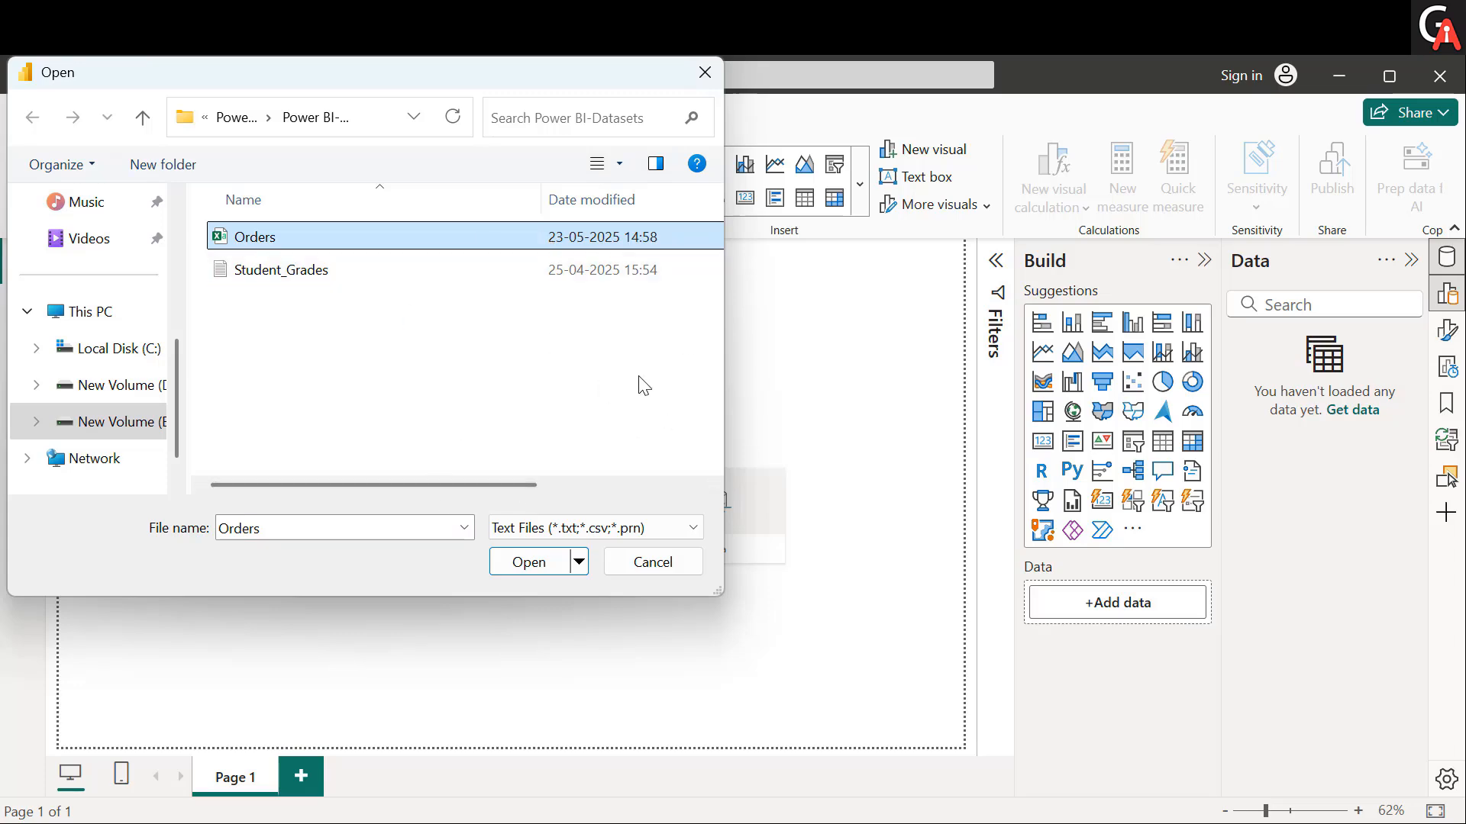
pyautogui.click(530, 562)
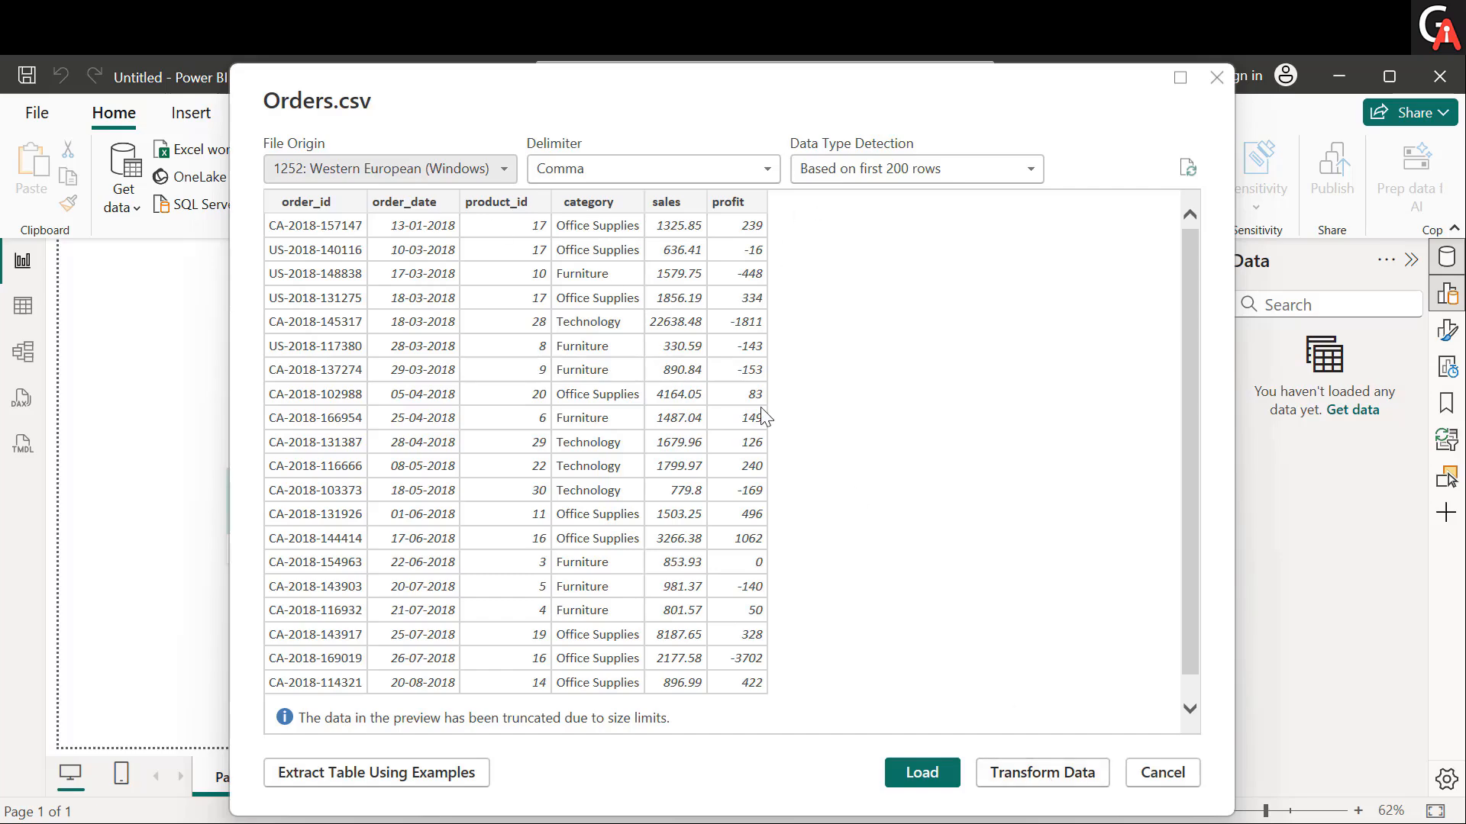
pyautogui.click(1039, 776)
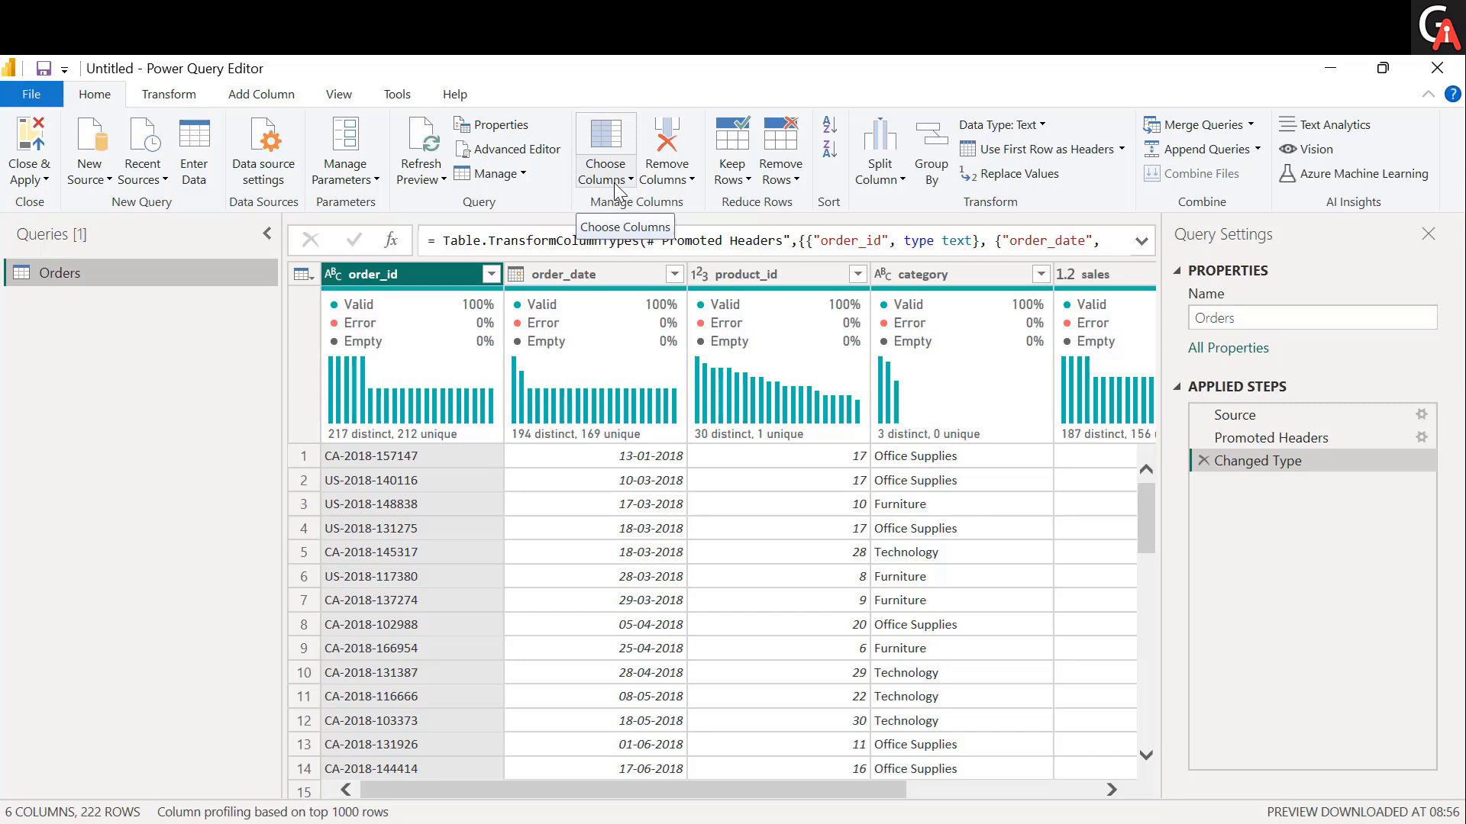
# Look across all columns of the Orders table and inspect individual order_date and product_id values.
pyautogui.hscroll(3, 940, 588)
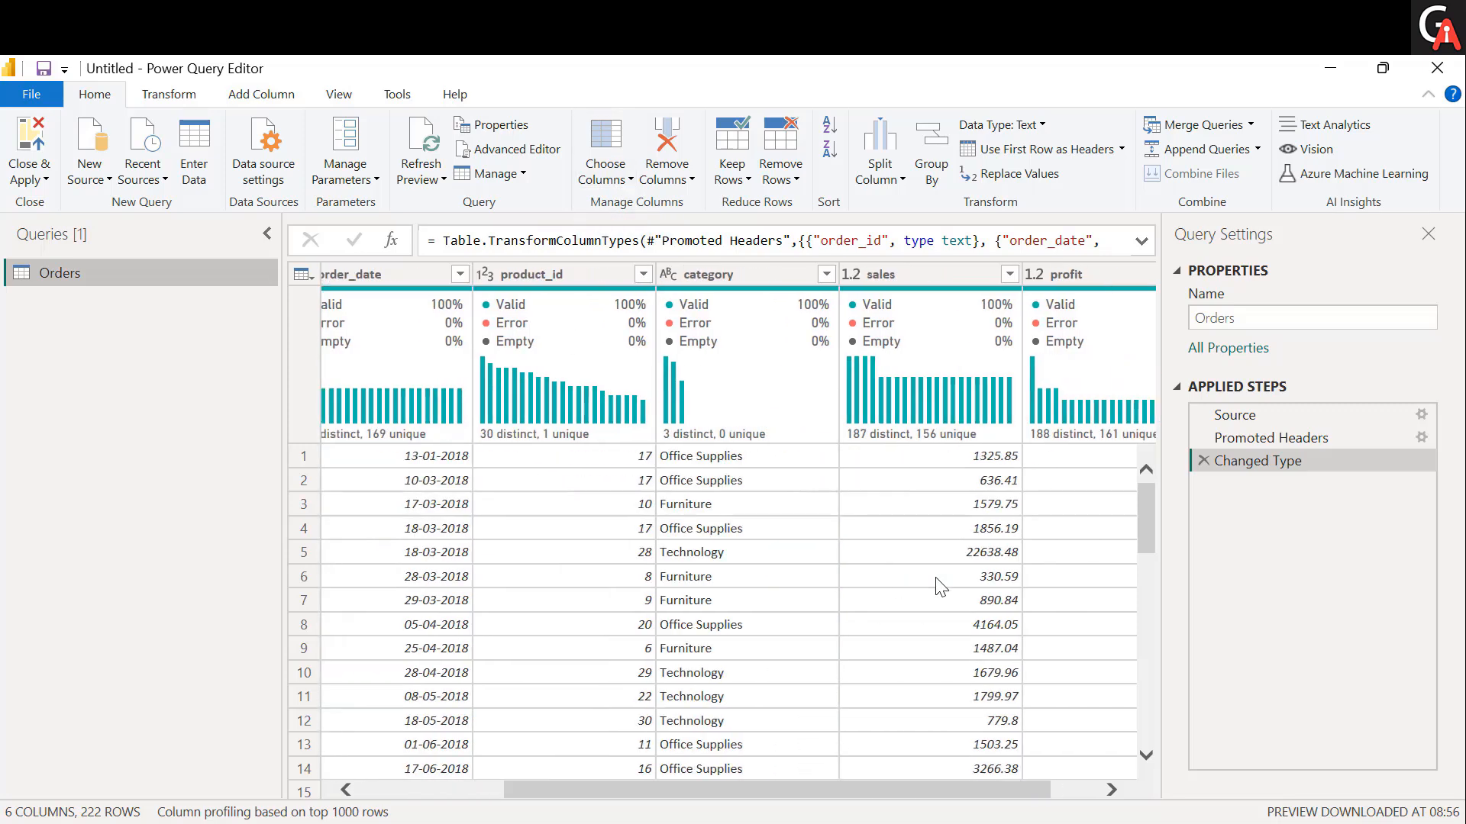
pyautogui.hscroll(-3, 941, 588)
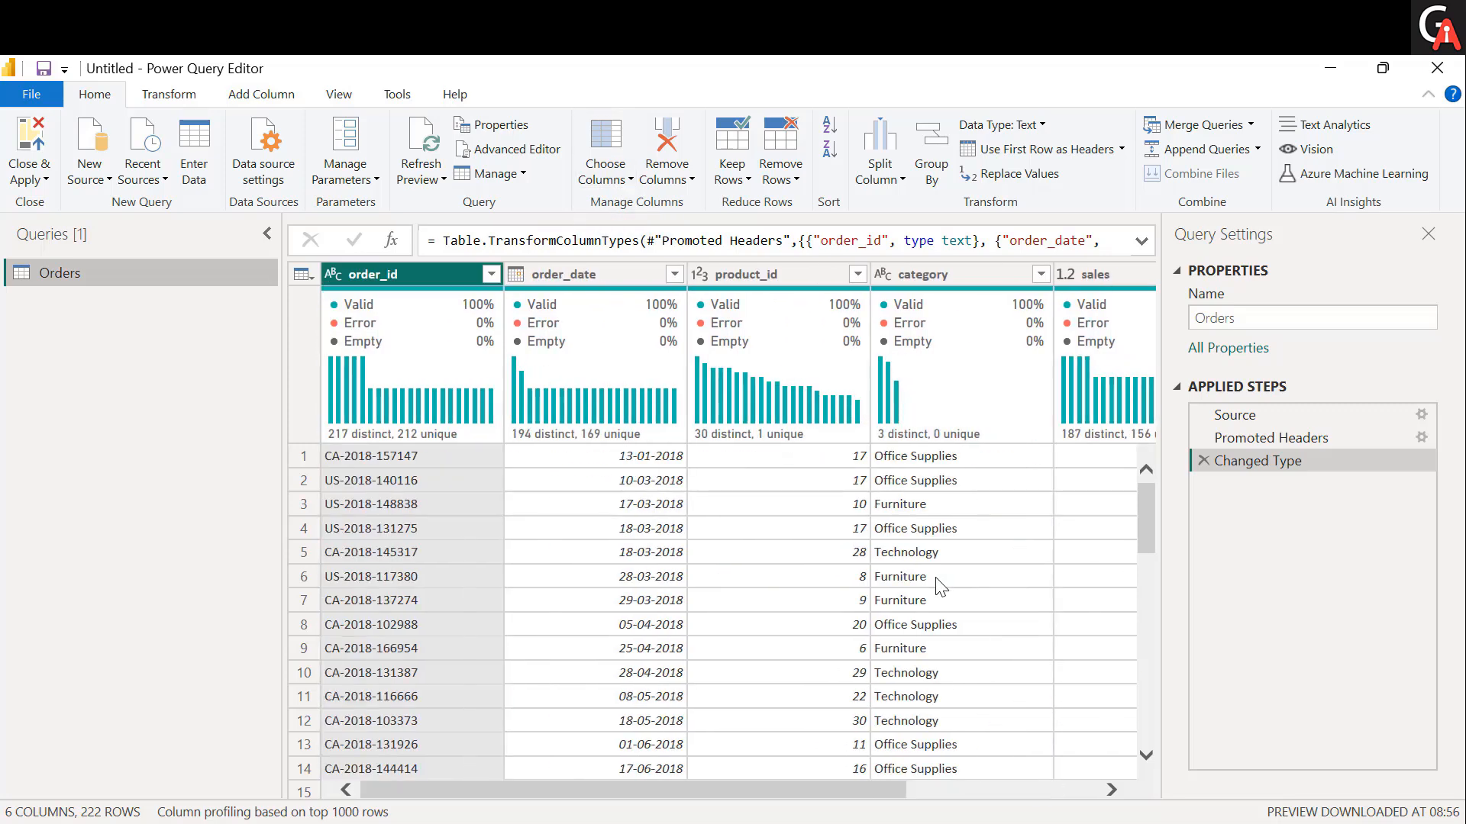
pyautogui.click(617, 526)
pyautogui.click(596, 466)
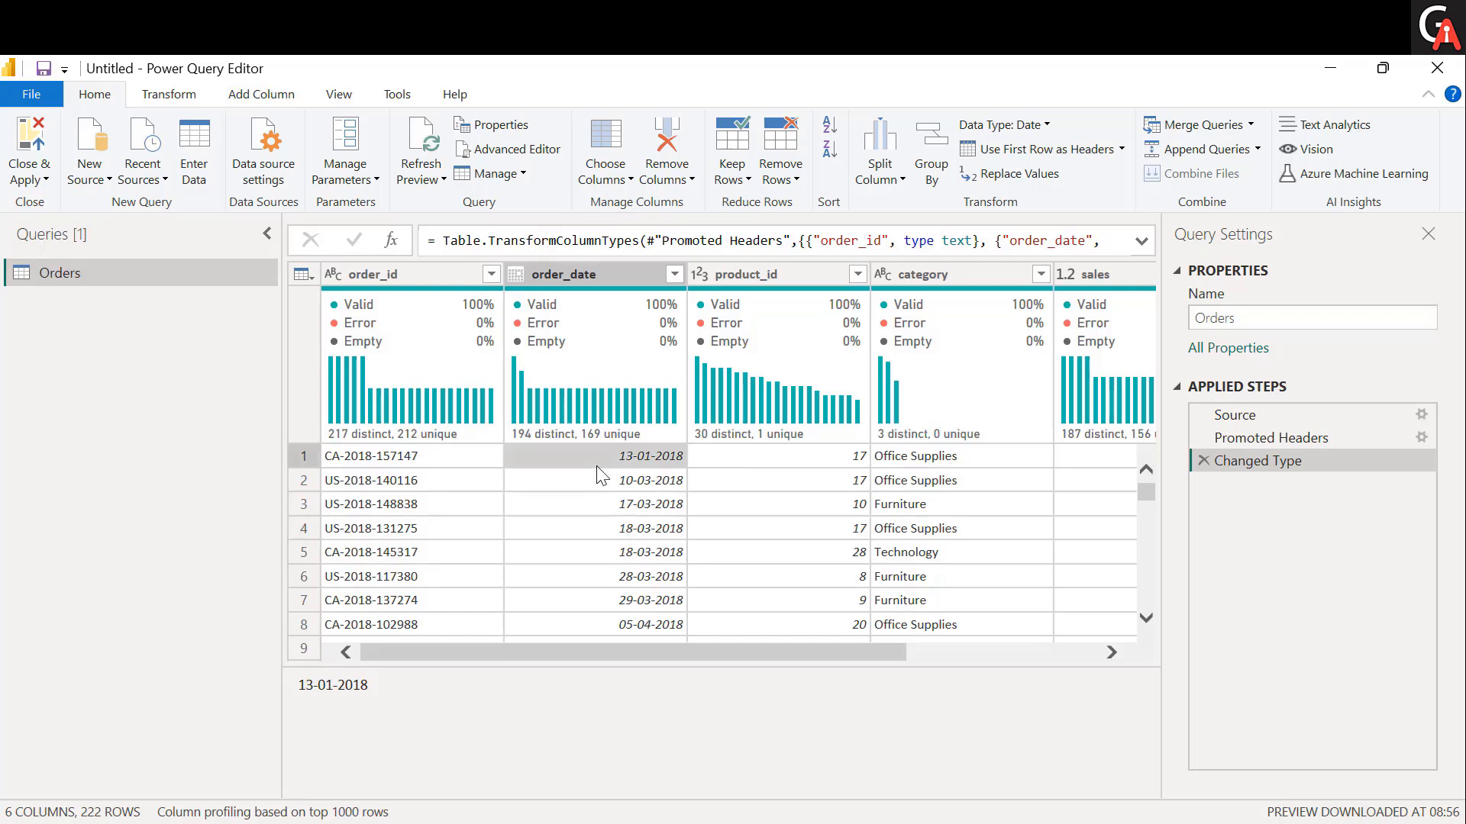
pyautogui.click(590, 509)
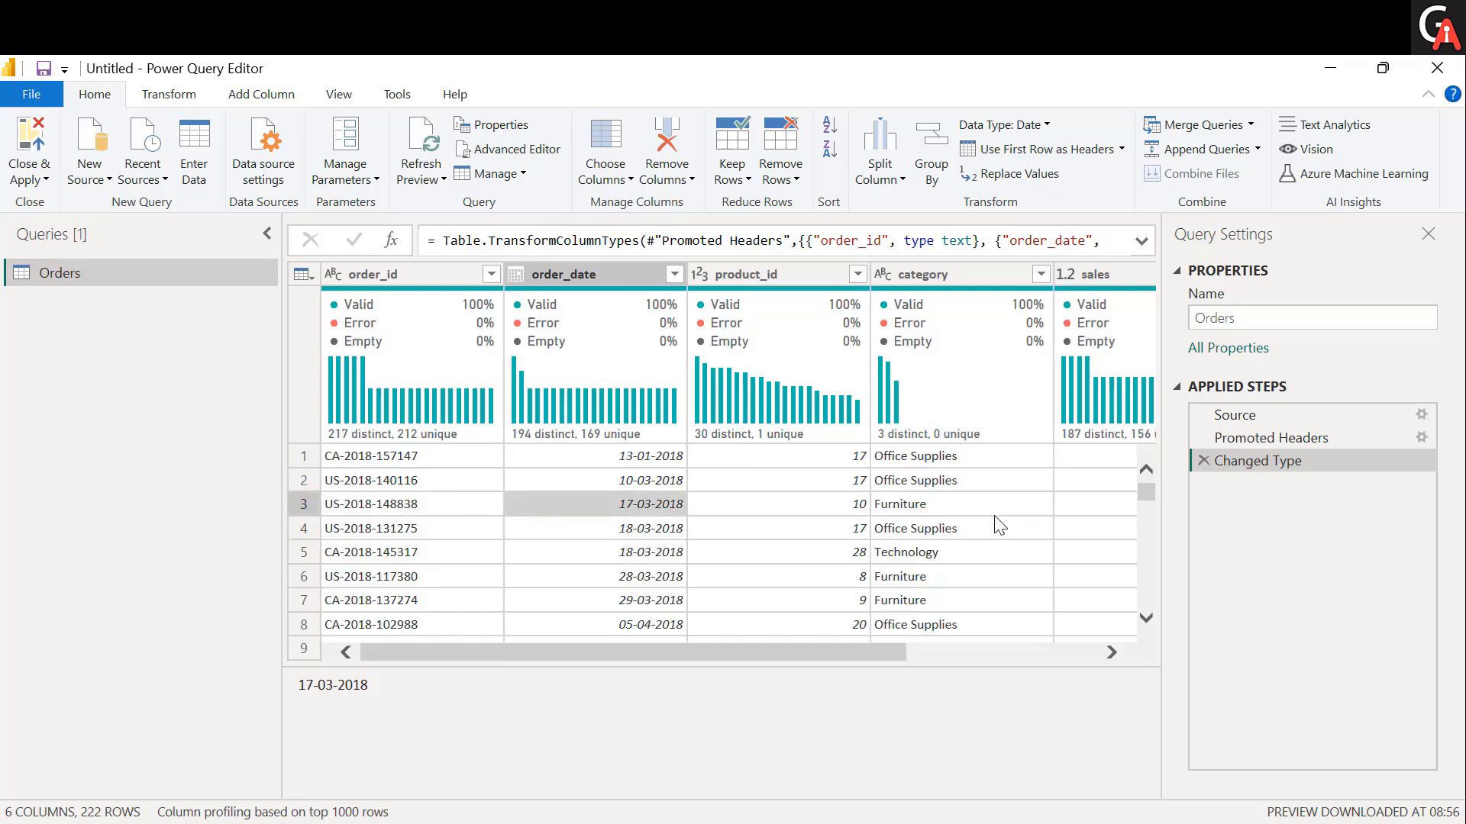
pyautogui.click(722, 526)
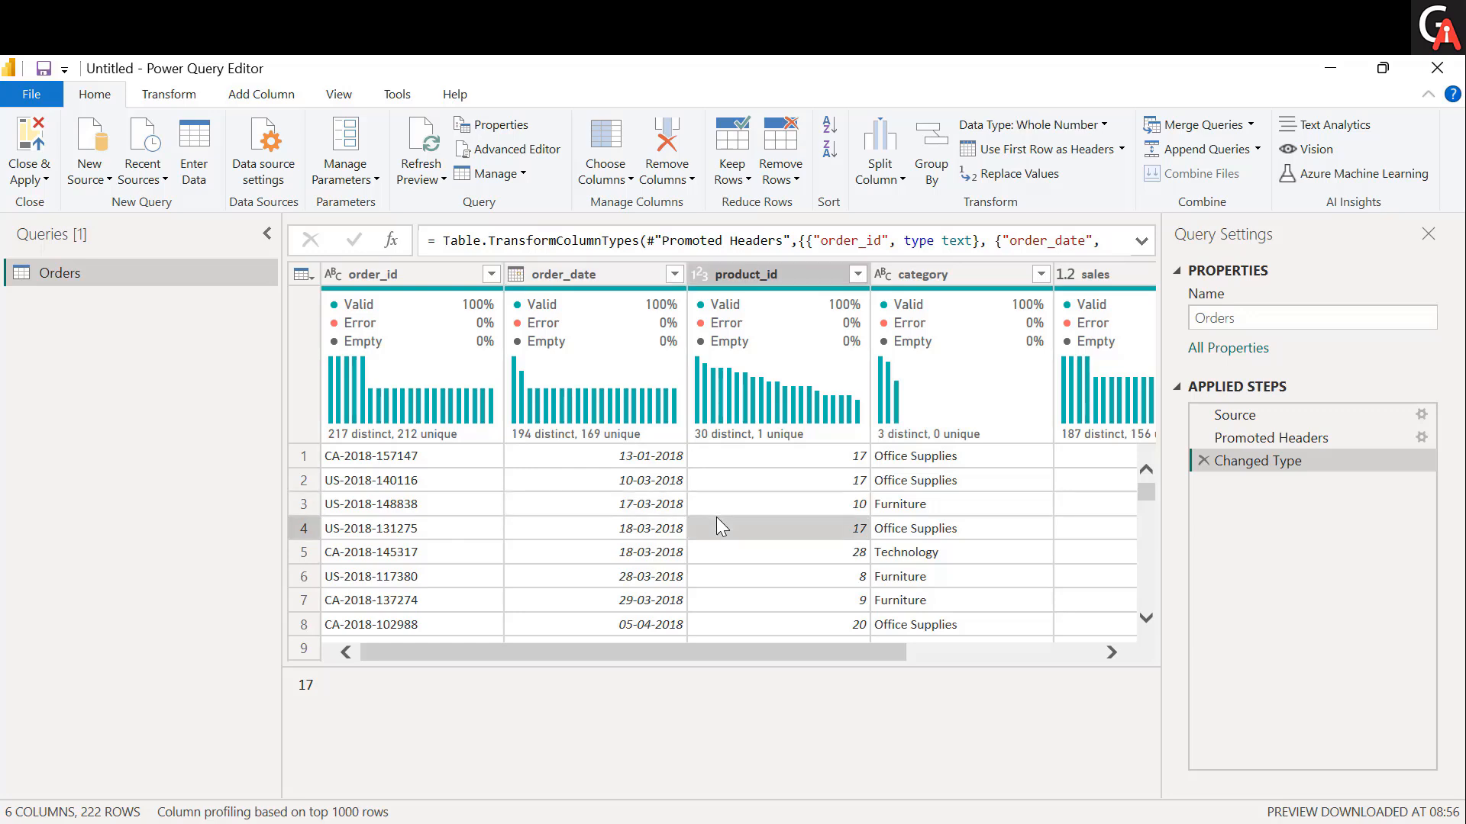
# Keep only the order_date, product_id, category and sales columns with Choose Columns, and delete that applied step.
pyautogui.click(619, 178)
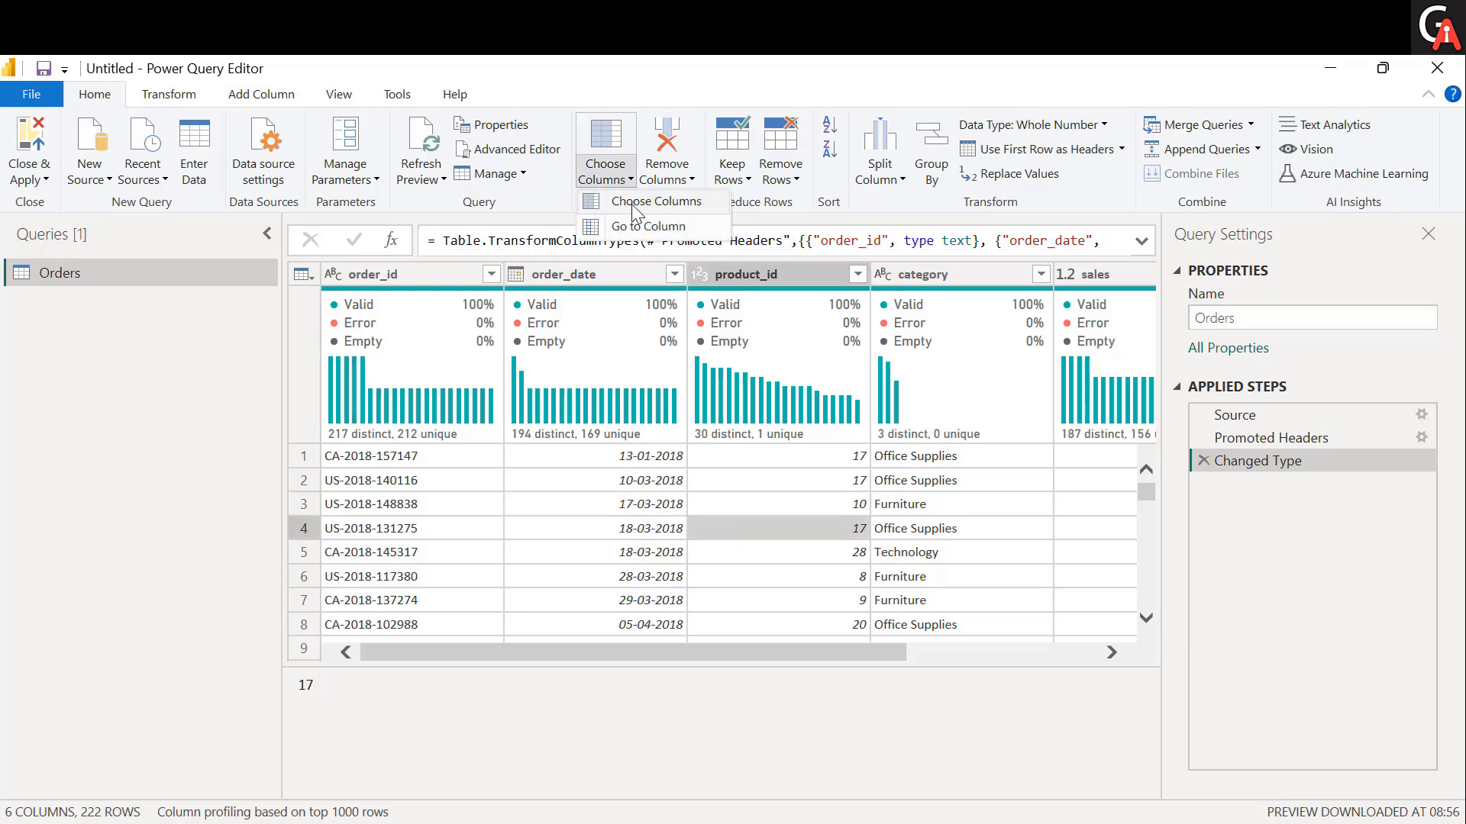
pyautogui.click(633, 204)
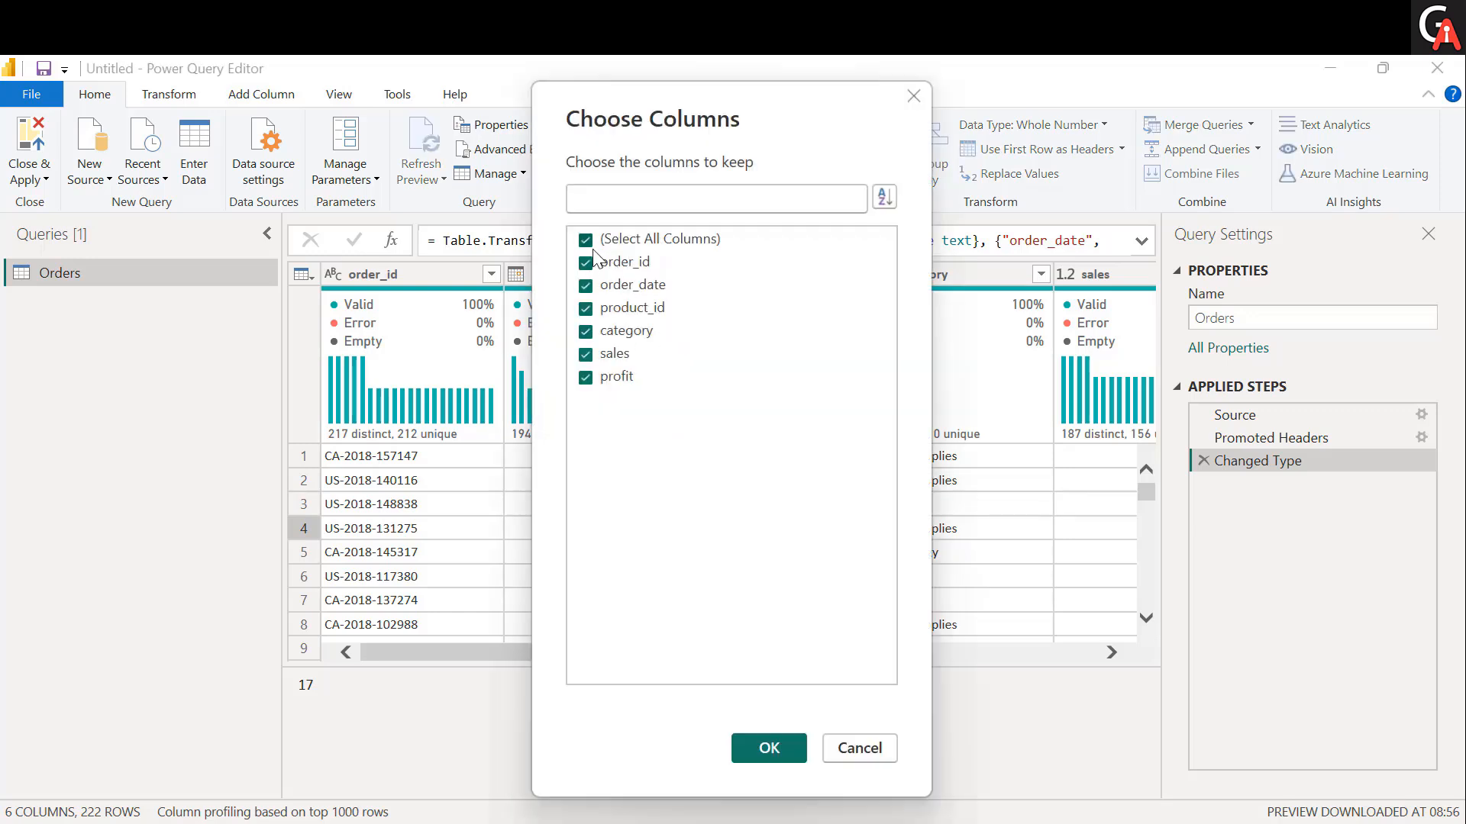
pyautogui.click(586, 240)
pyautogui.click(584, 290)
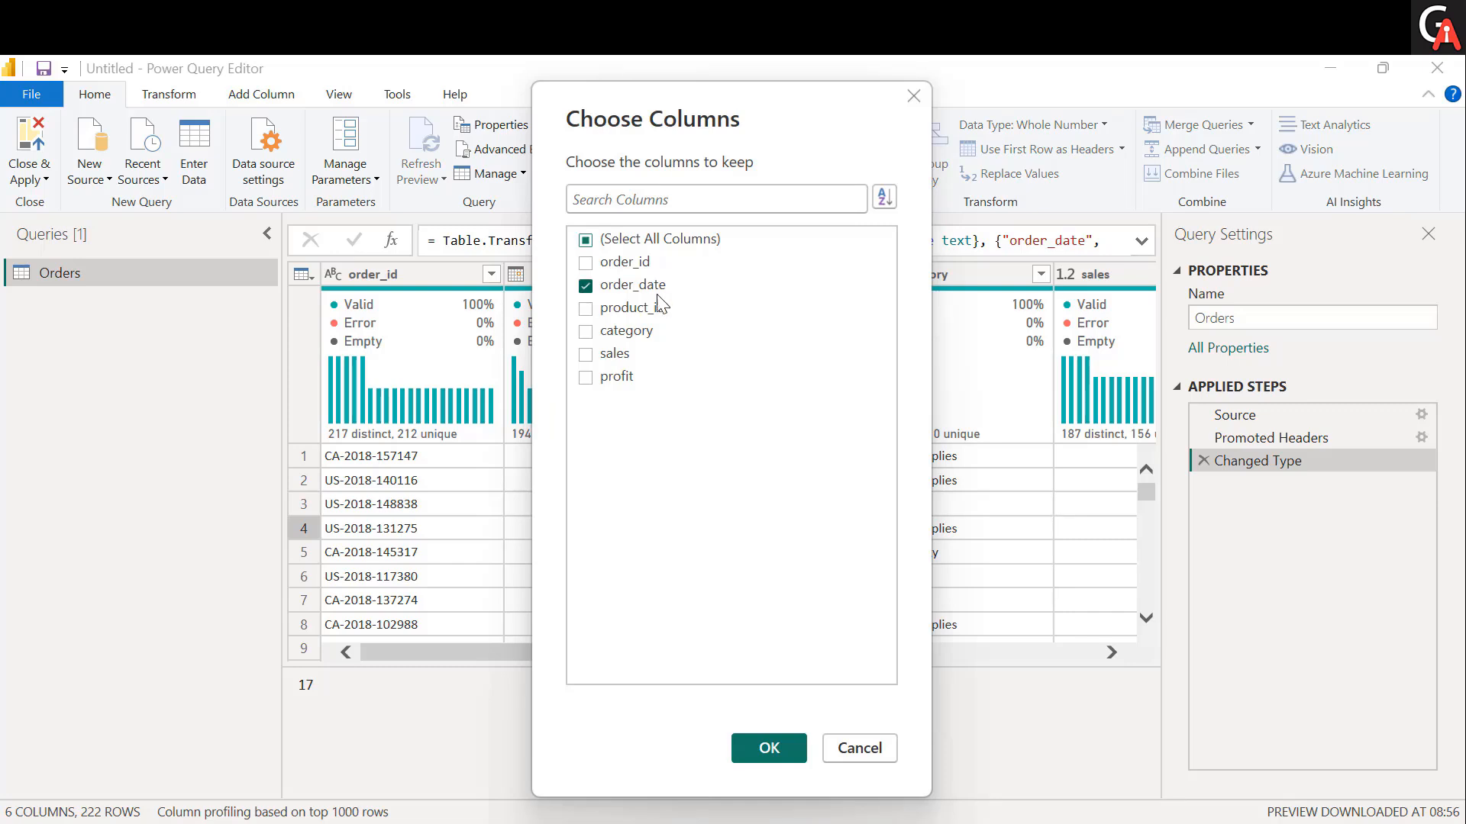
pyautogui.click(585, 331)
pyautogui.click(586, 353)
pyautogui.click(781, 749)
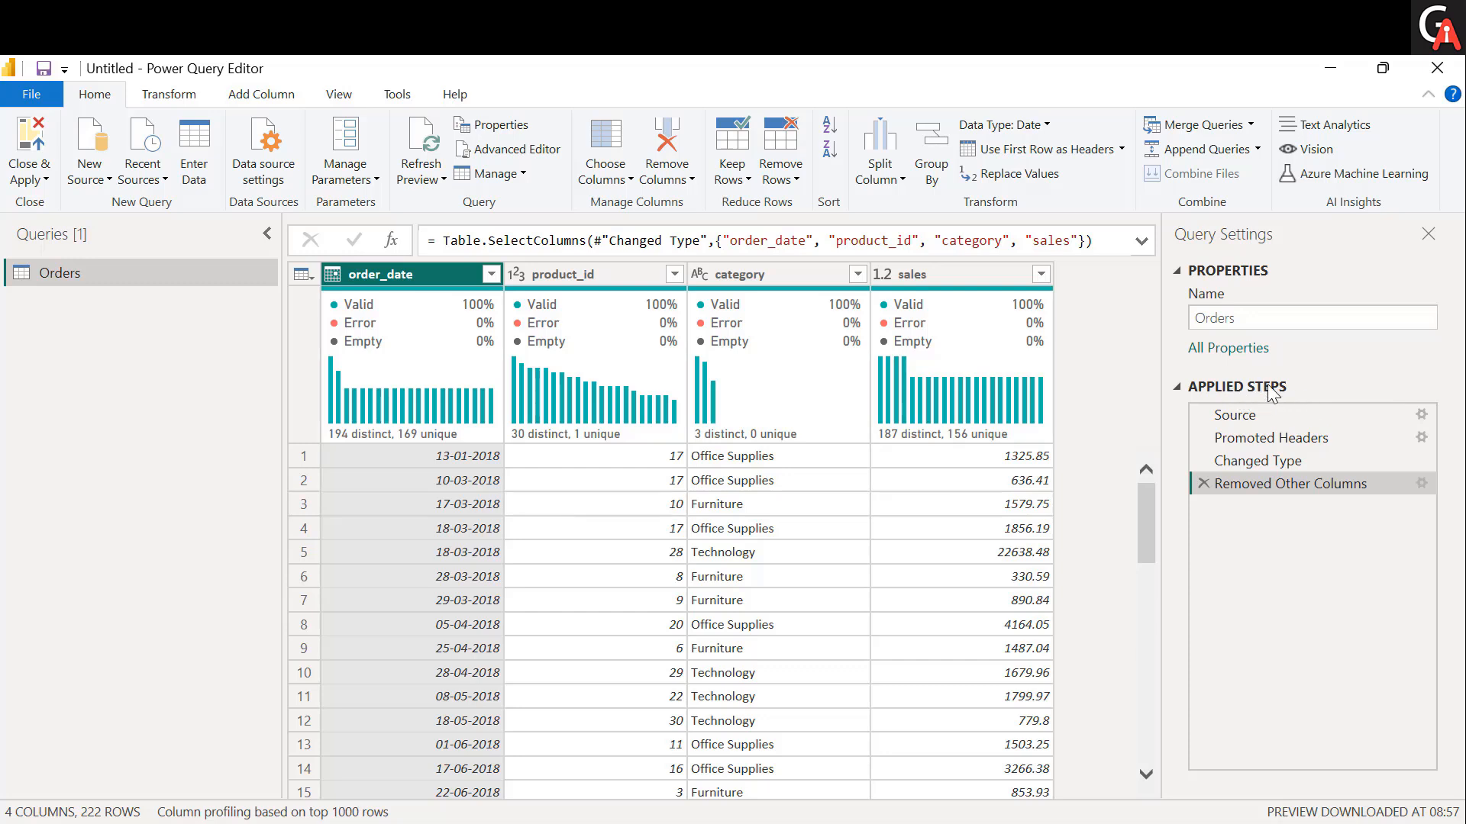
pyautogui.click(1204, 483)
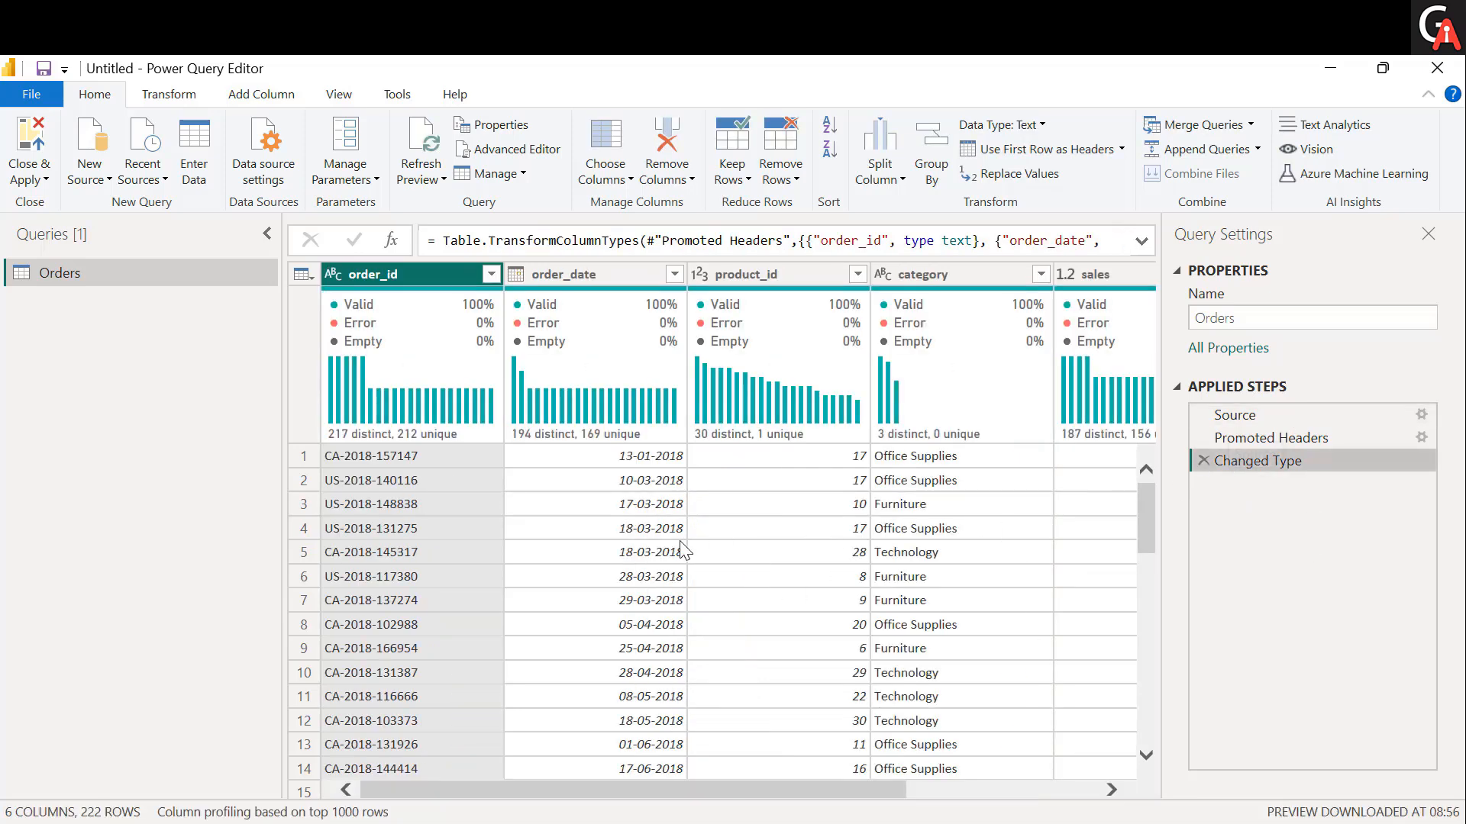
# Jump to the profit column of the Orders table using Go to Column.
pyautogui.click(611, 176)
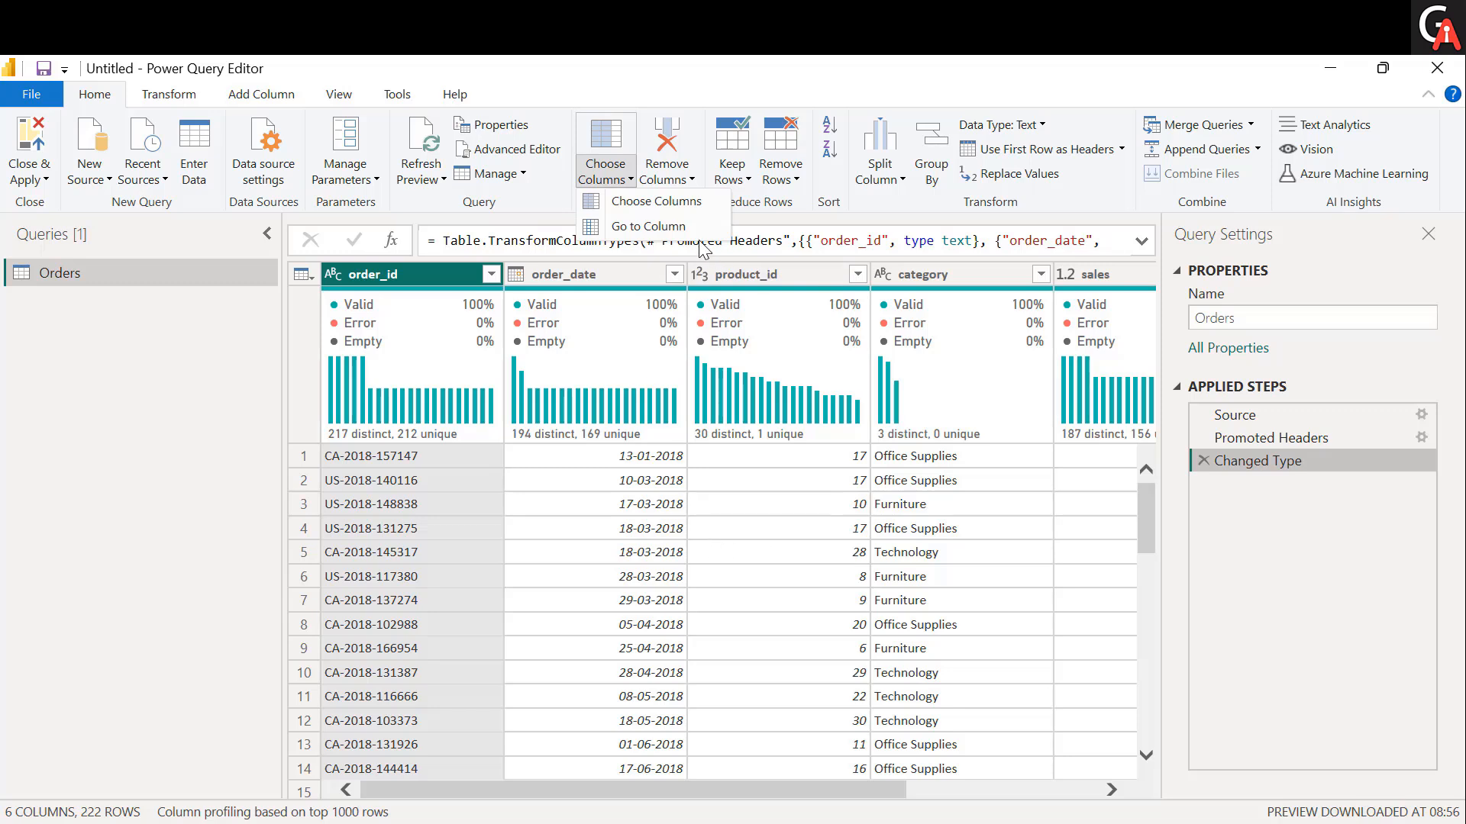
pyautogui.click(653, 228)
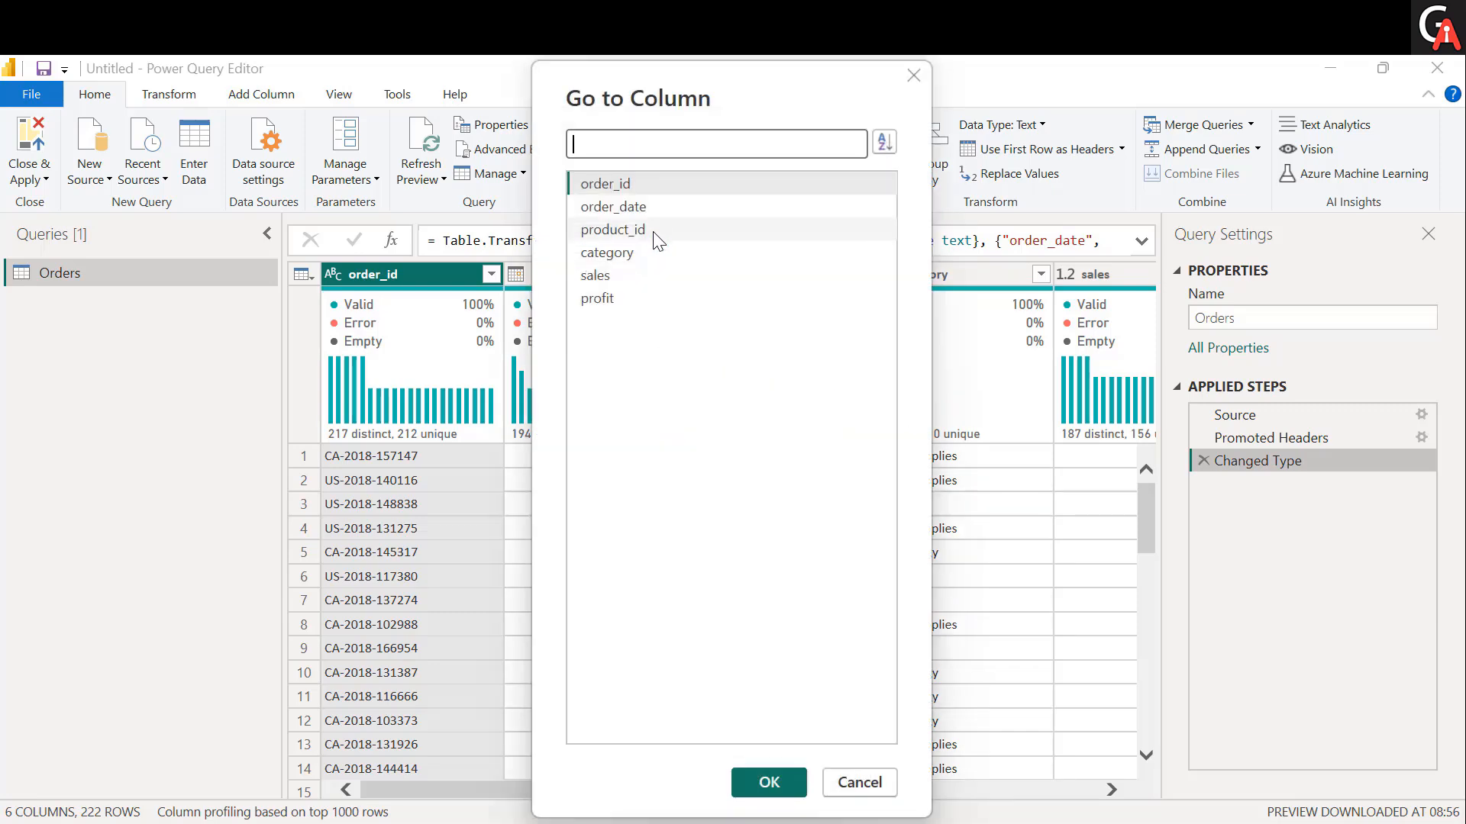
pyautogui.click(619, 297)
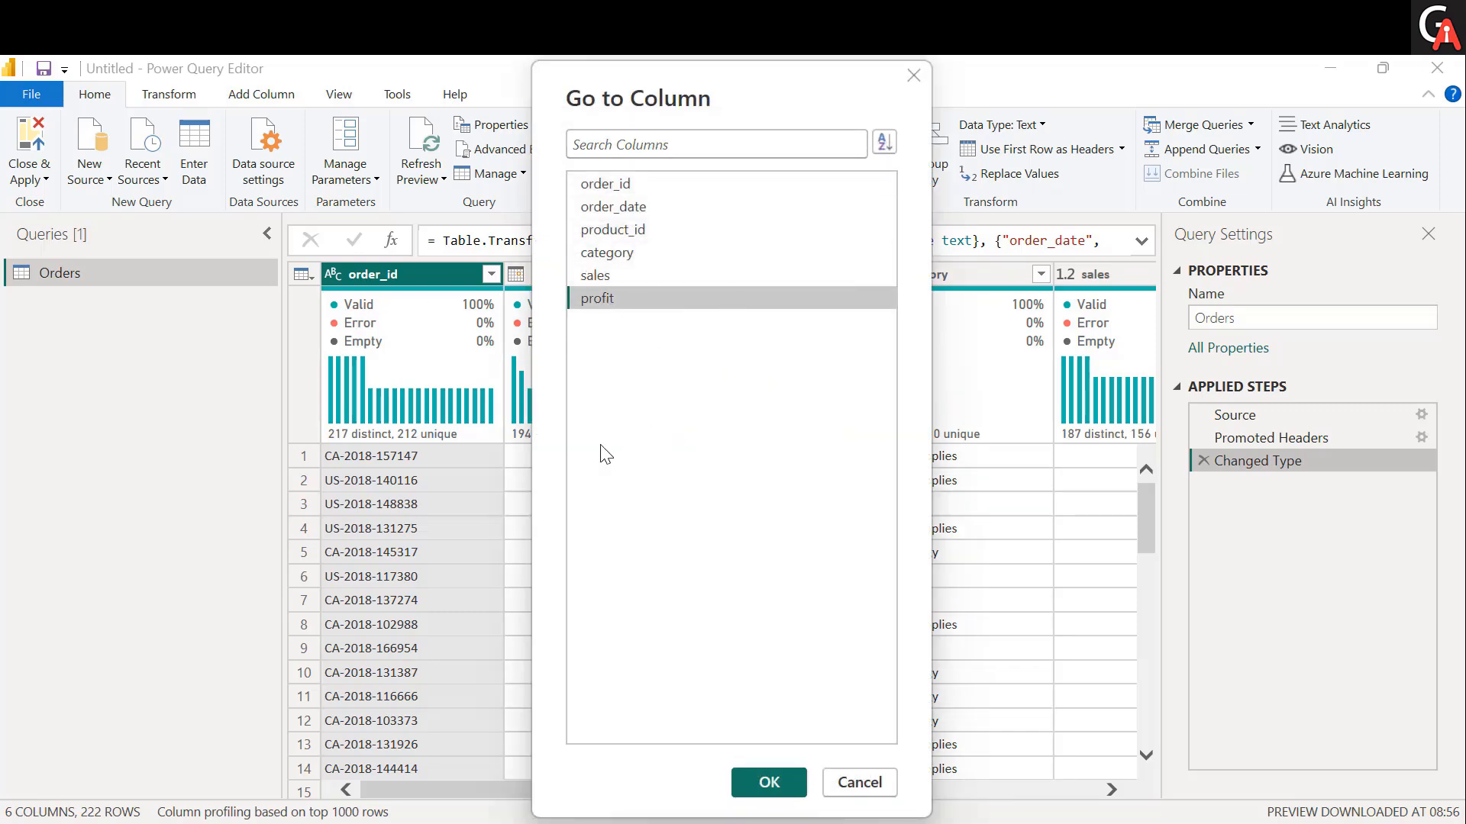
pyautogui.click(769, 784)
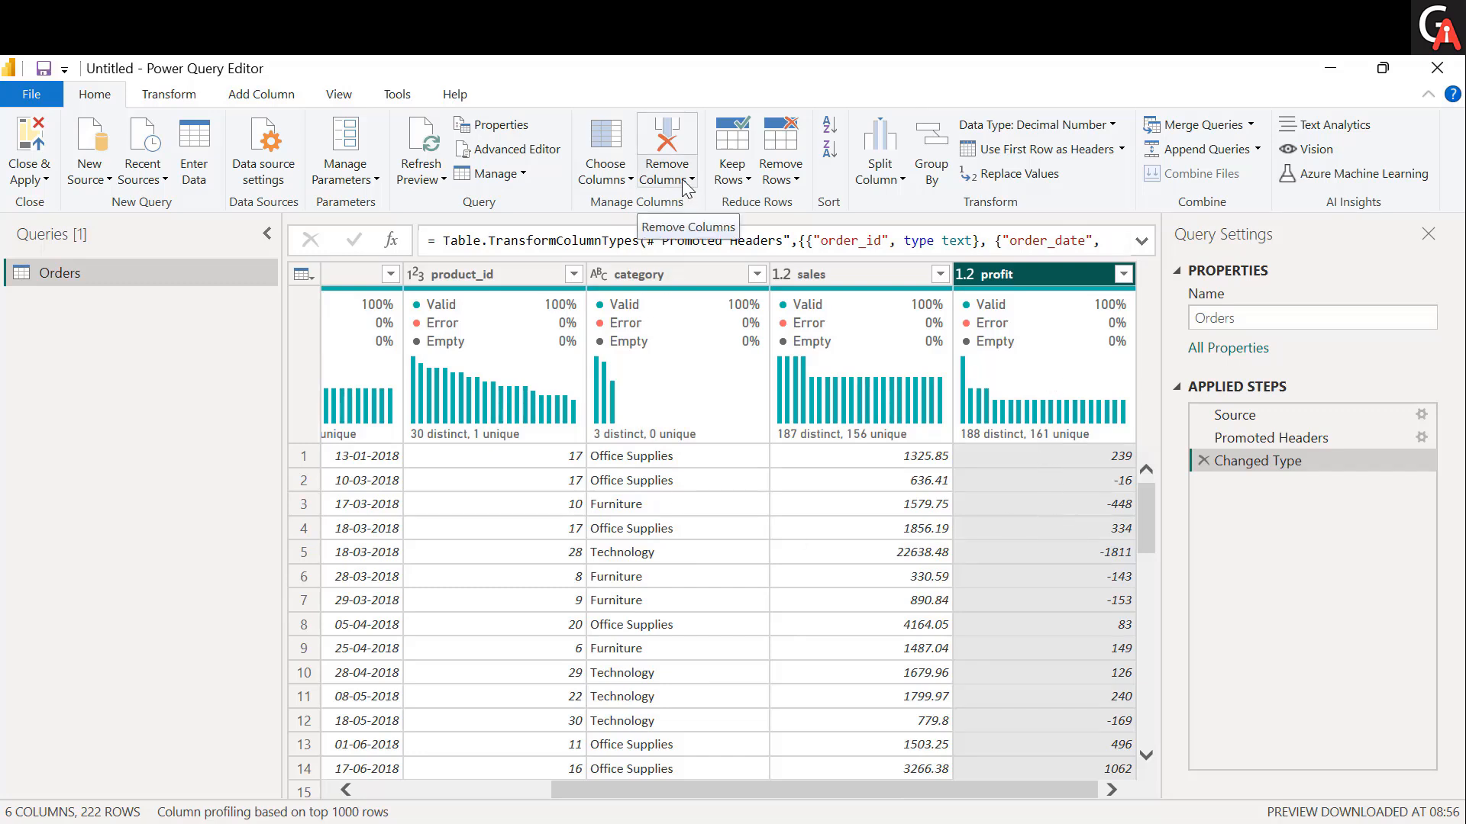
# Remove the sales column from the Orders table and delete the resulting applied step.
pyautogui.click(881, 280)
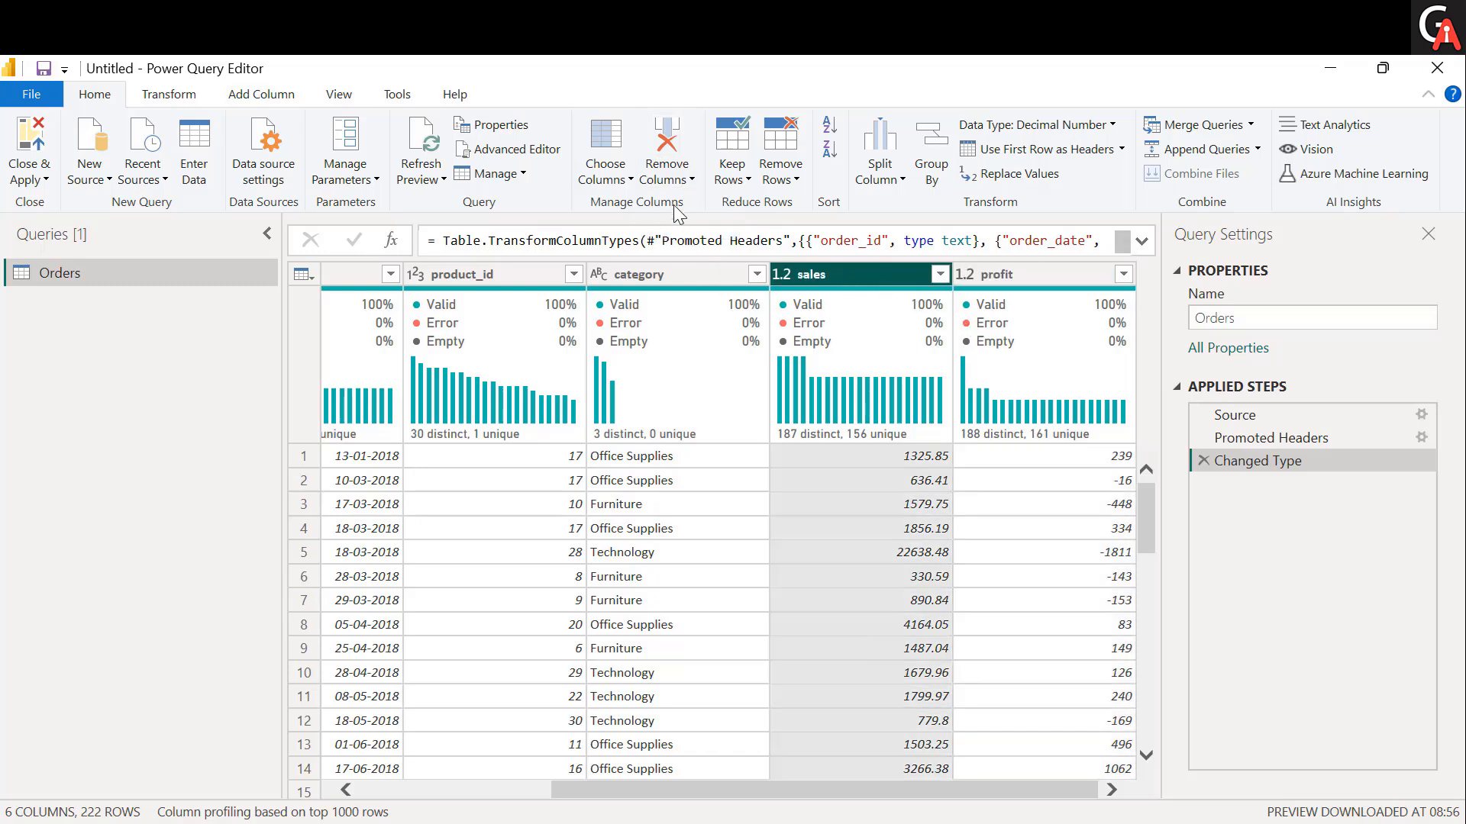
pyautogui.click(689, 183)
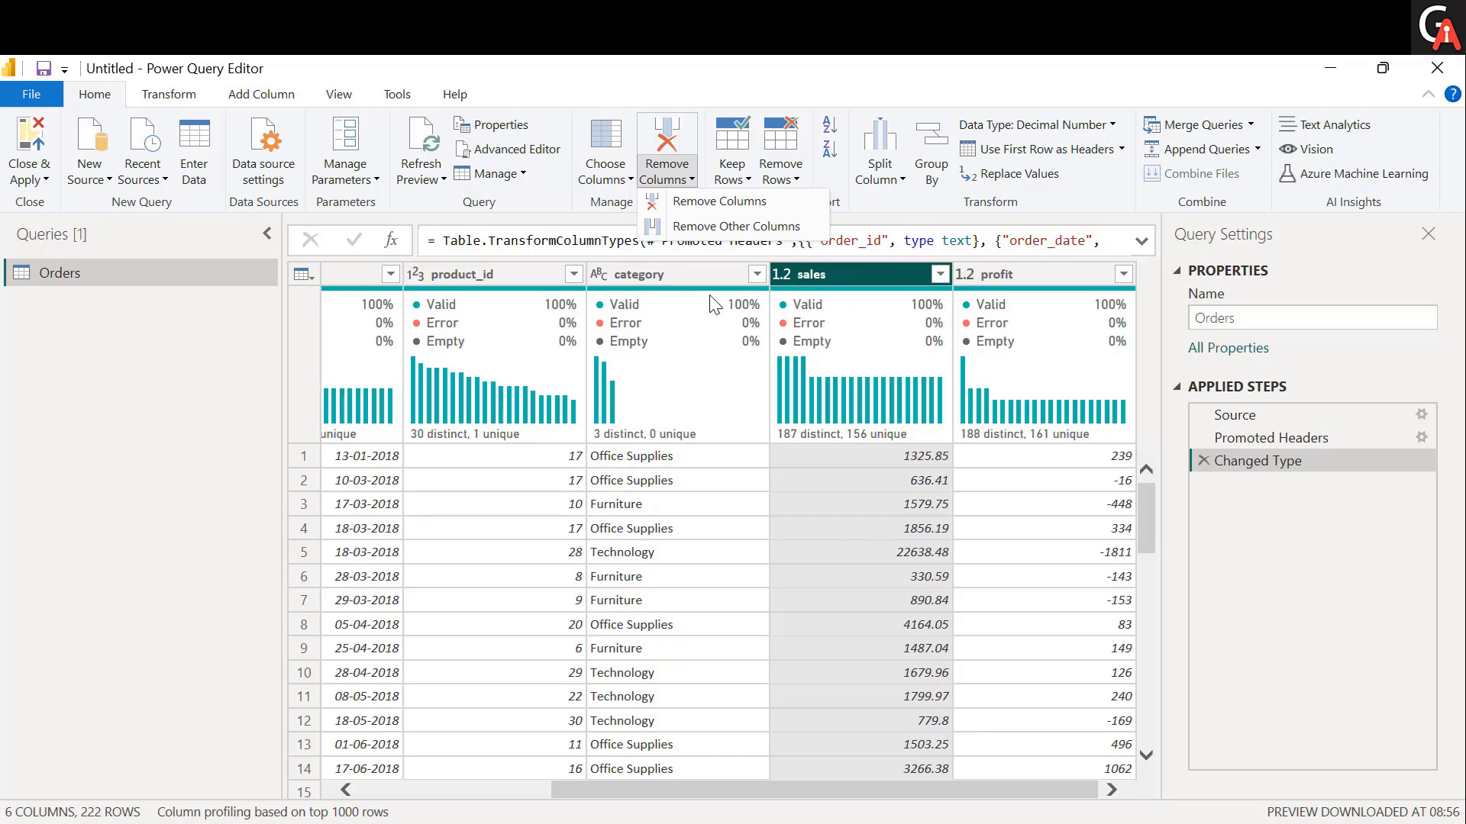
pyautogui.click(726, 200)
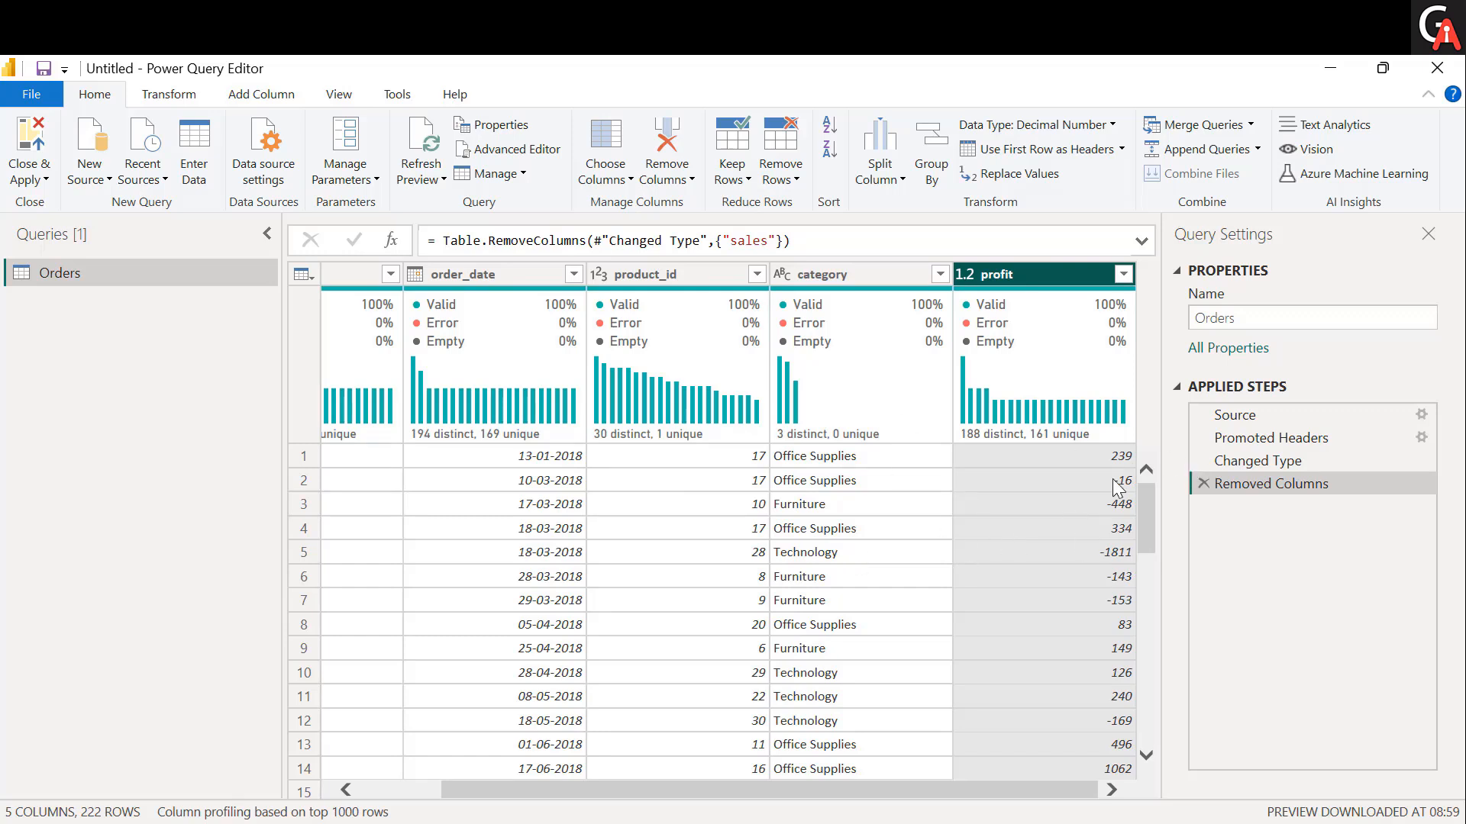
pyautogui.click(1203, 484)
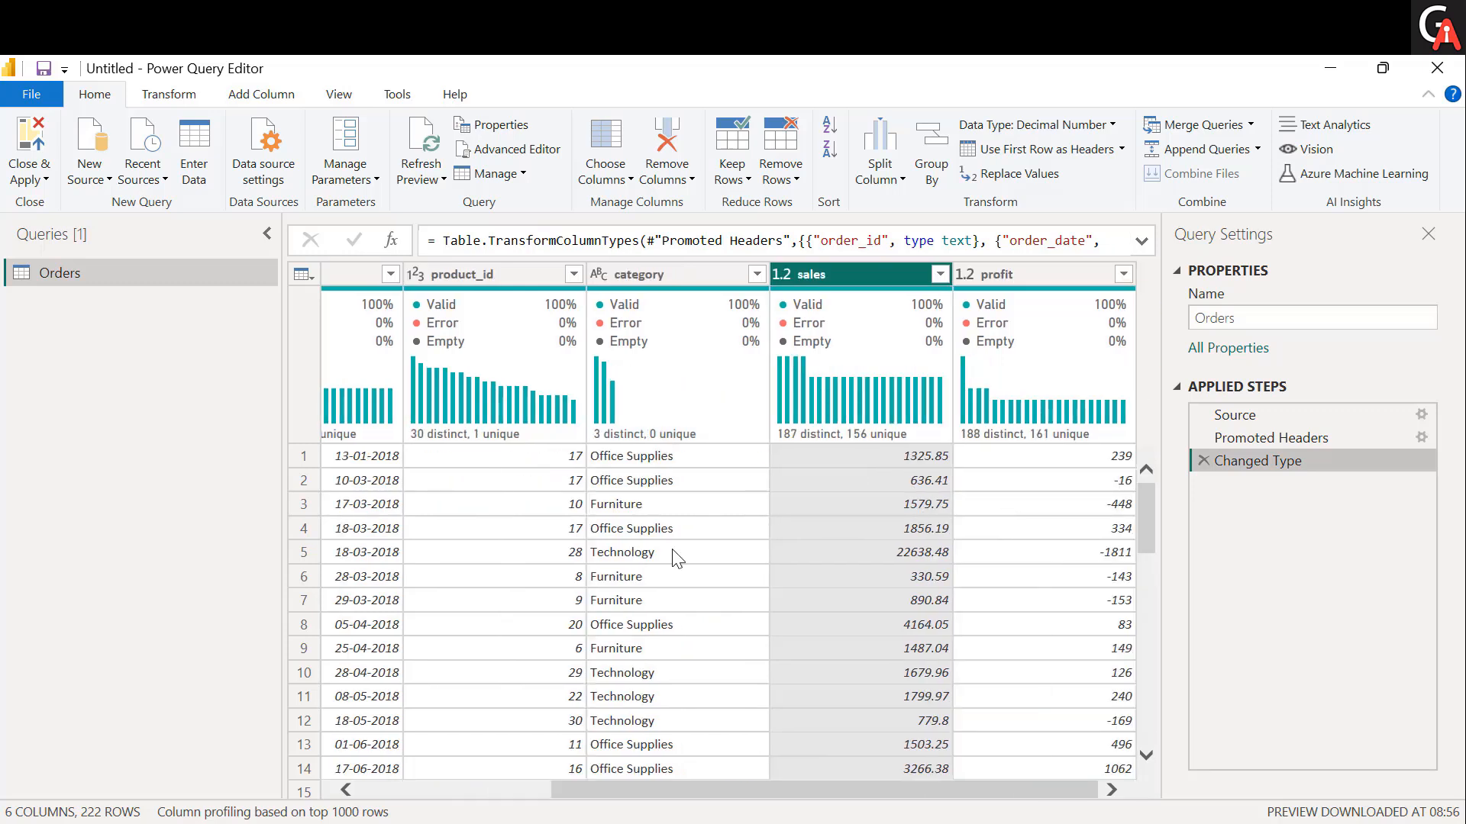
# Remove all columns except category and sales with Remove Other Columns, and delete the resulting applied step.
pyautogui.click(669, 553)
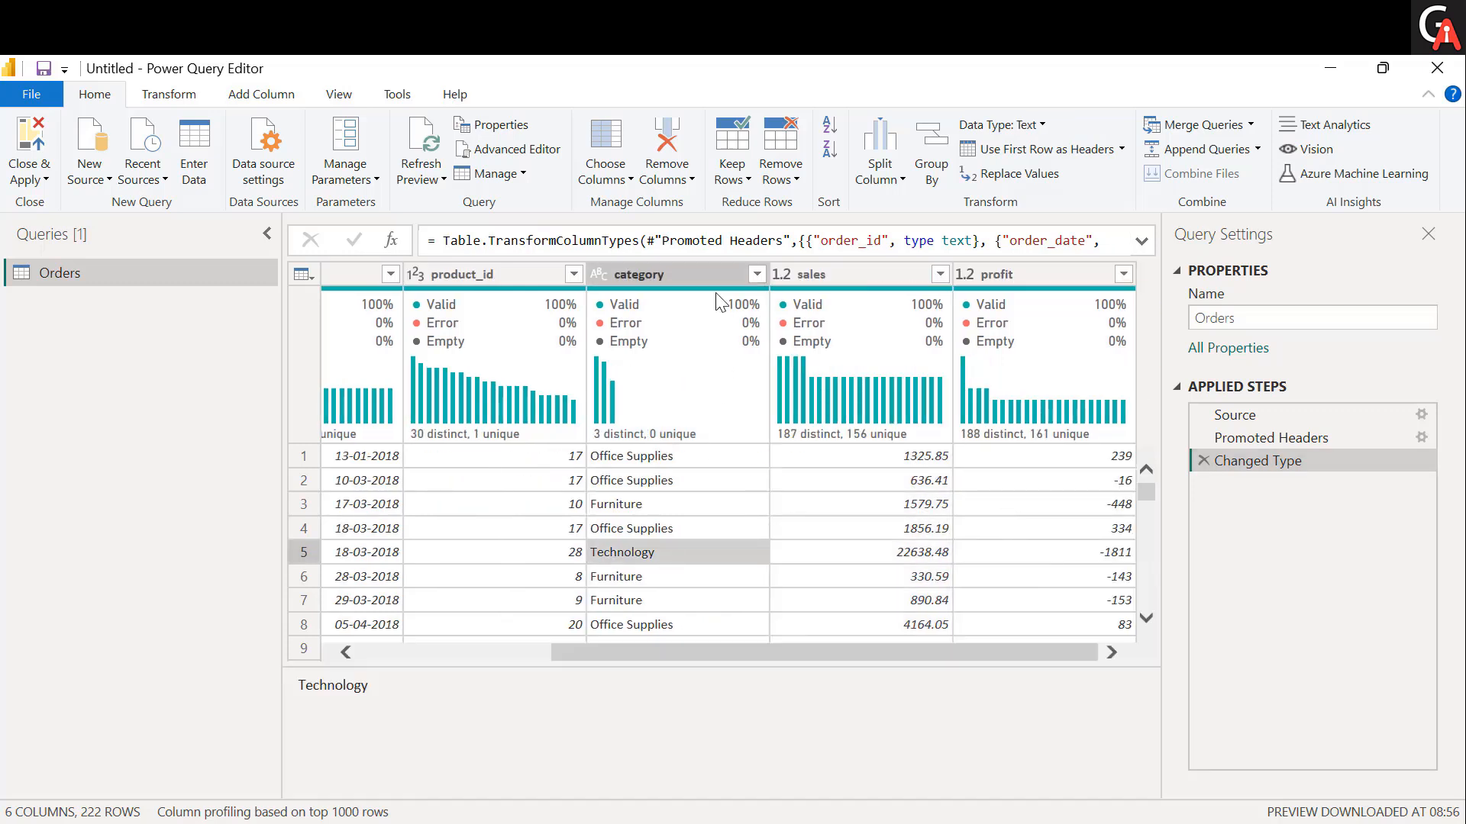
pyautogui.click(676, 276)
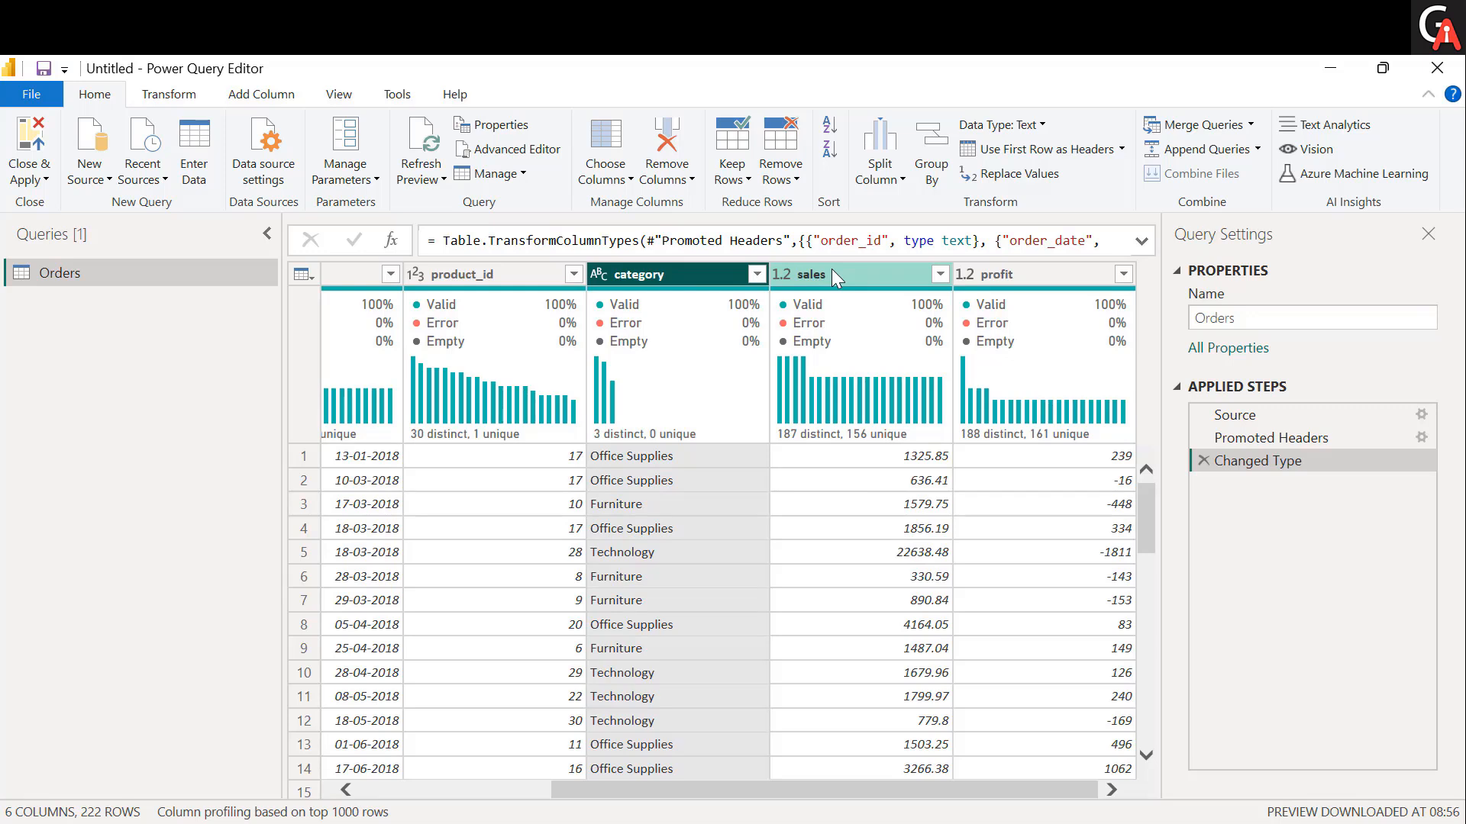
pyautogui.keyDown('ctrl'); pyautogui.click(877, 272); pyautogui.keyUp('ctrl')
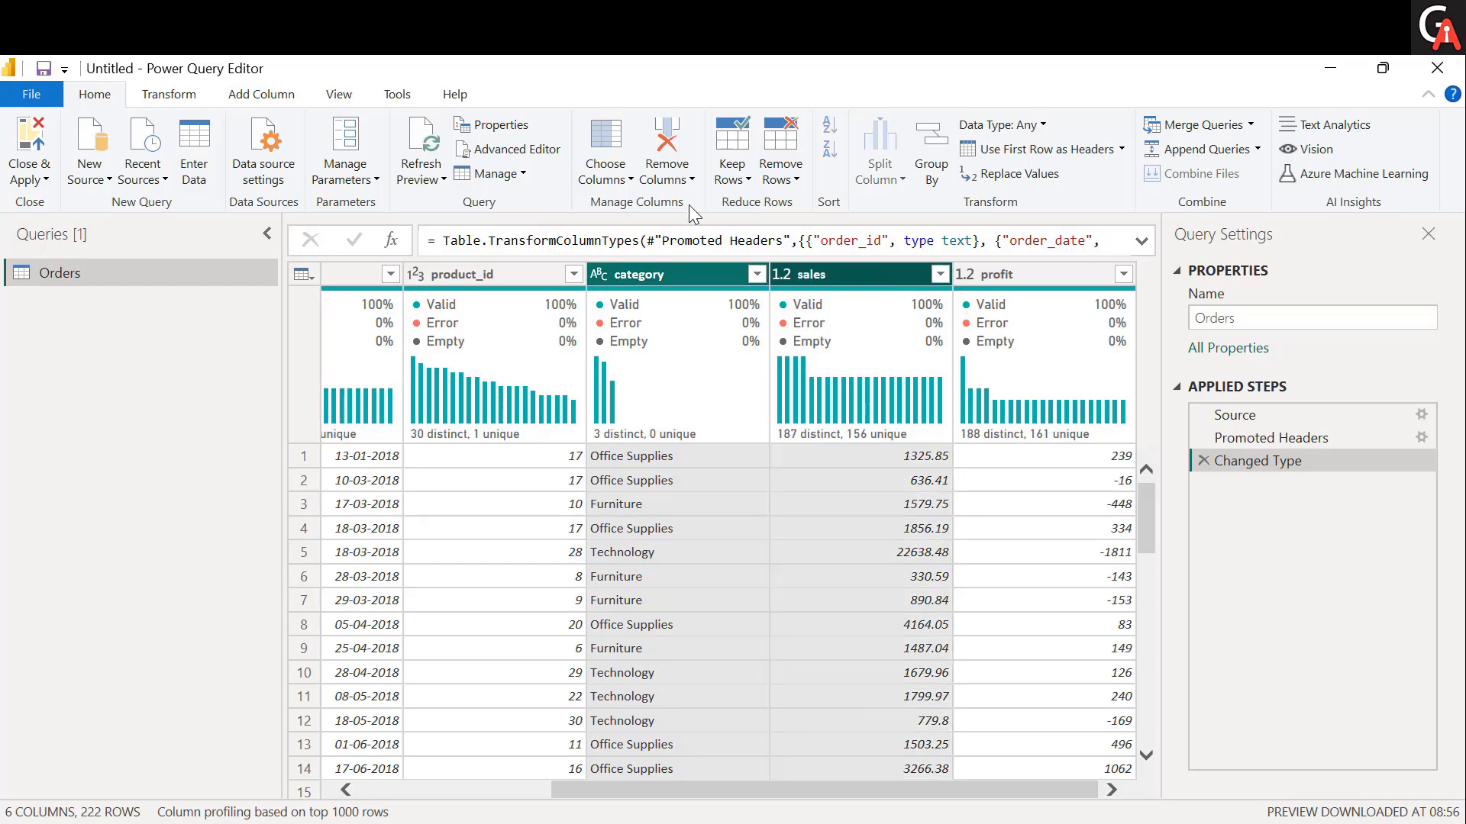
pyautogui.click(691, 183)
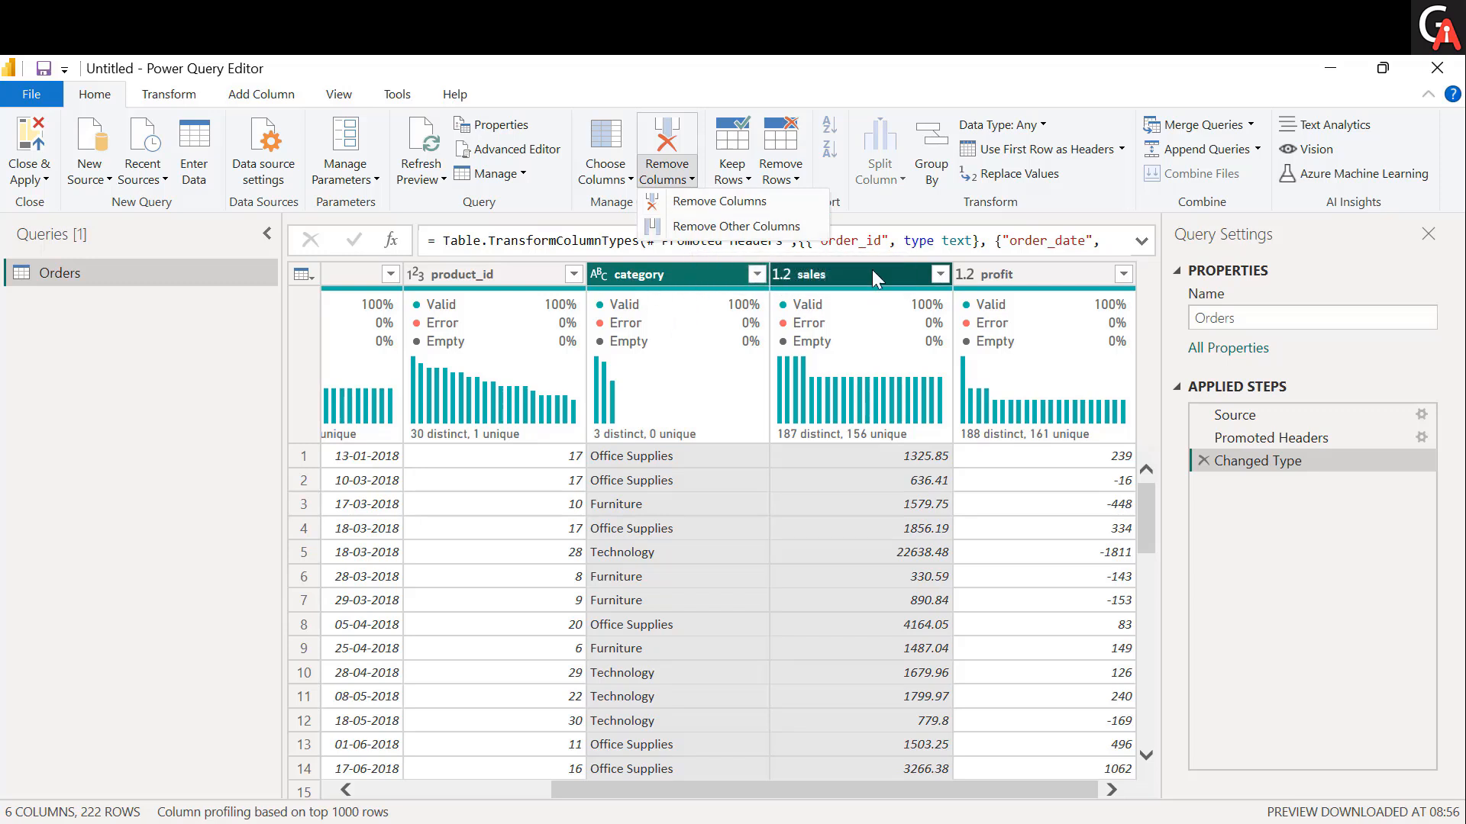
pyautogui.click(760, 234)
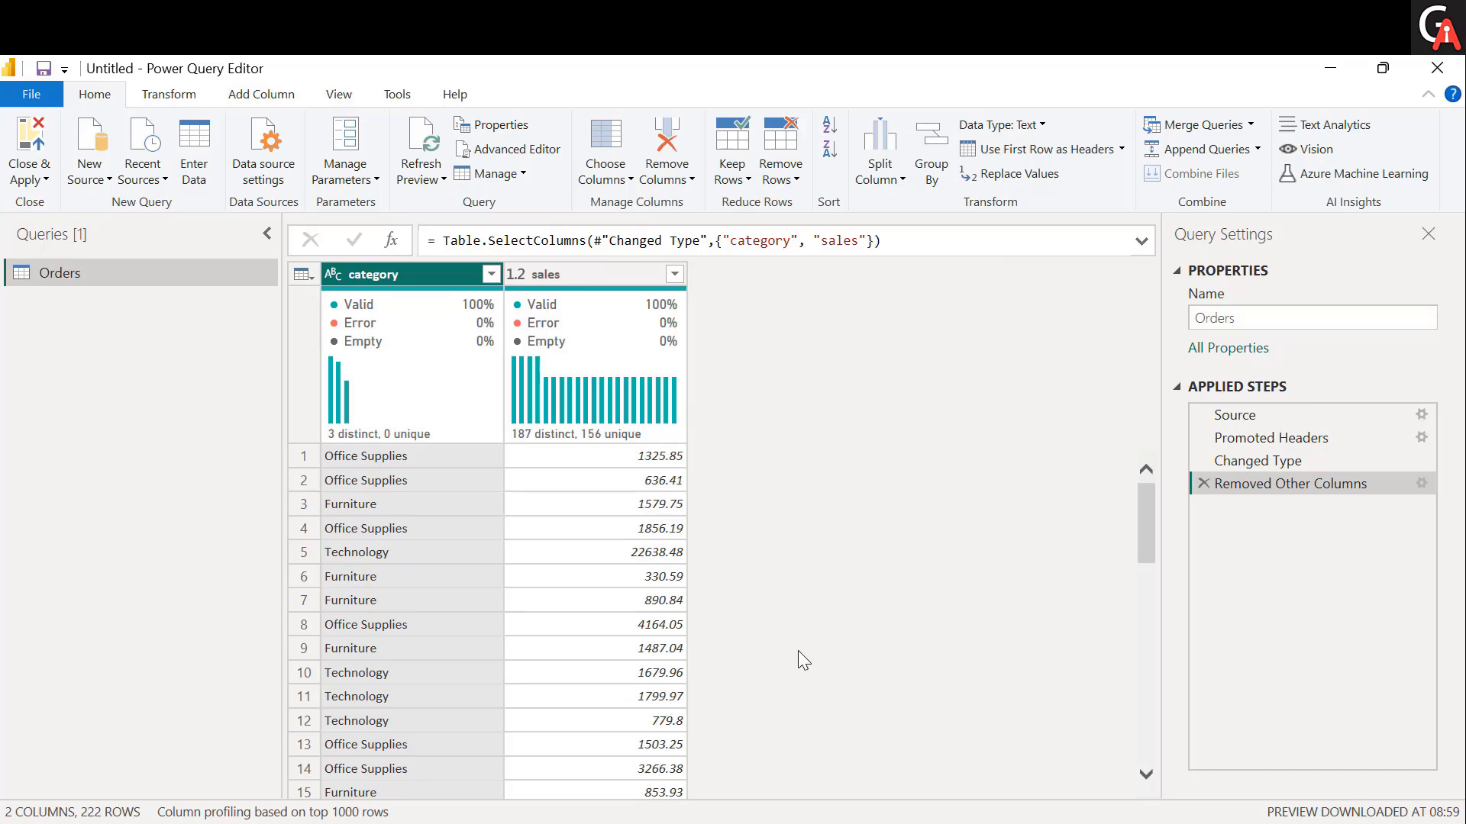
pyautogui.click(1203, 483)
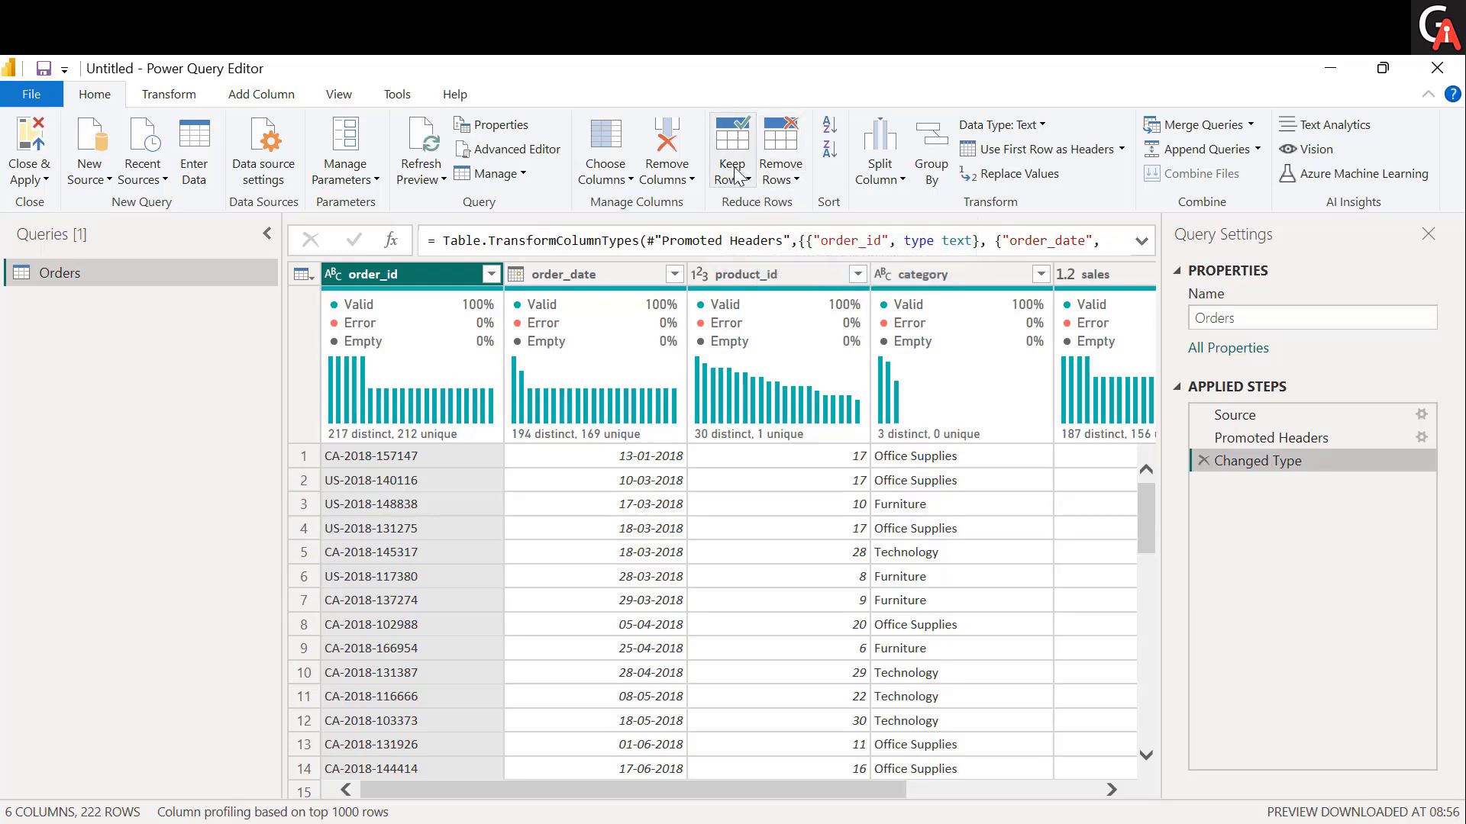
# Add an index column starting from 1 to the Orders table.
pyautogui.click(630, 527)
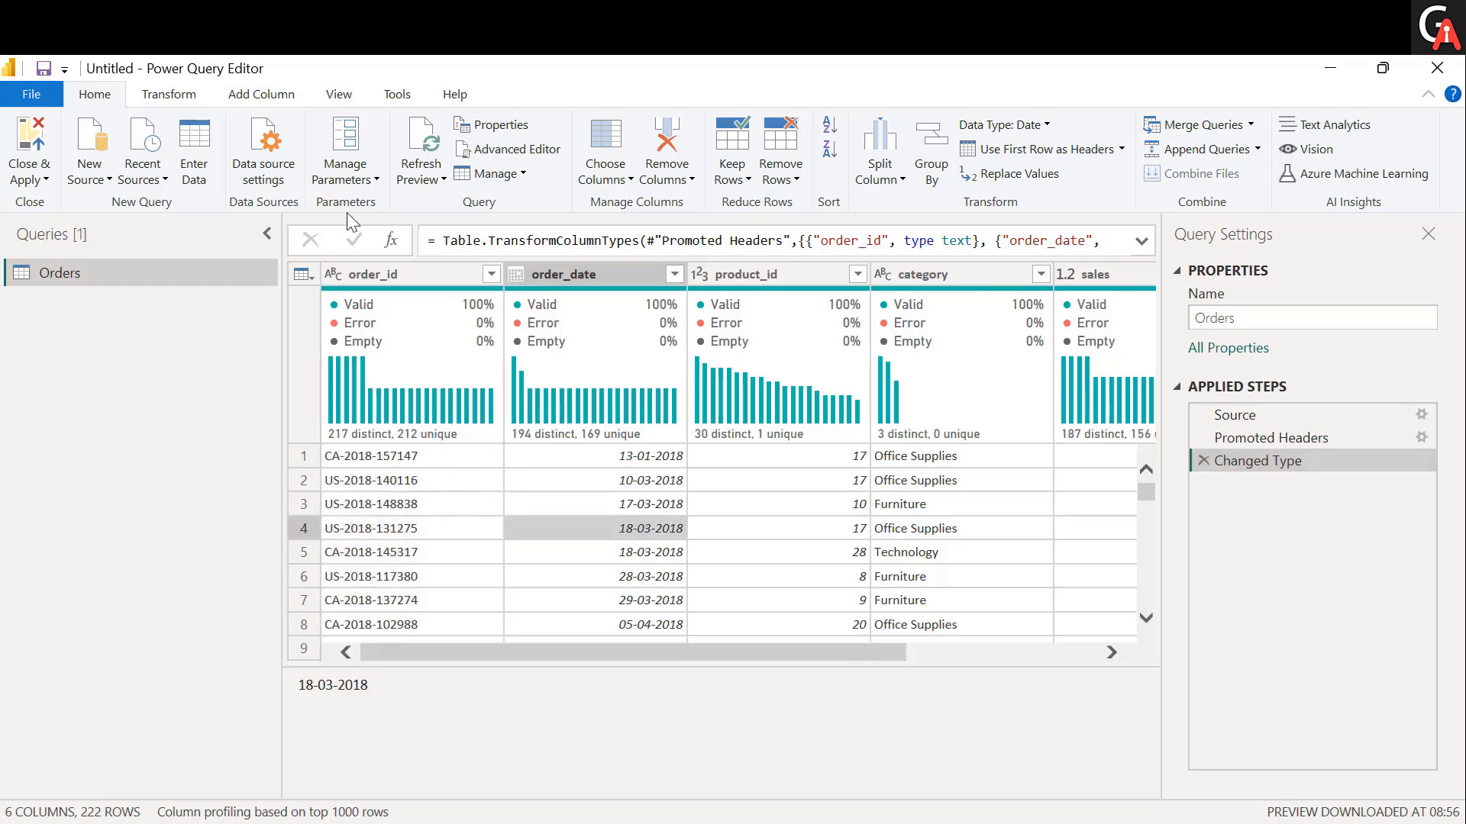
pyautogui.click(284, 100)
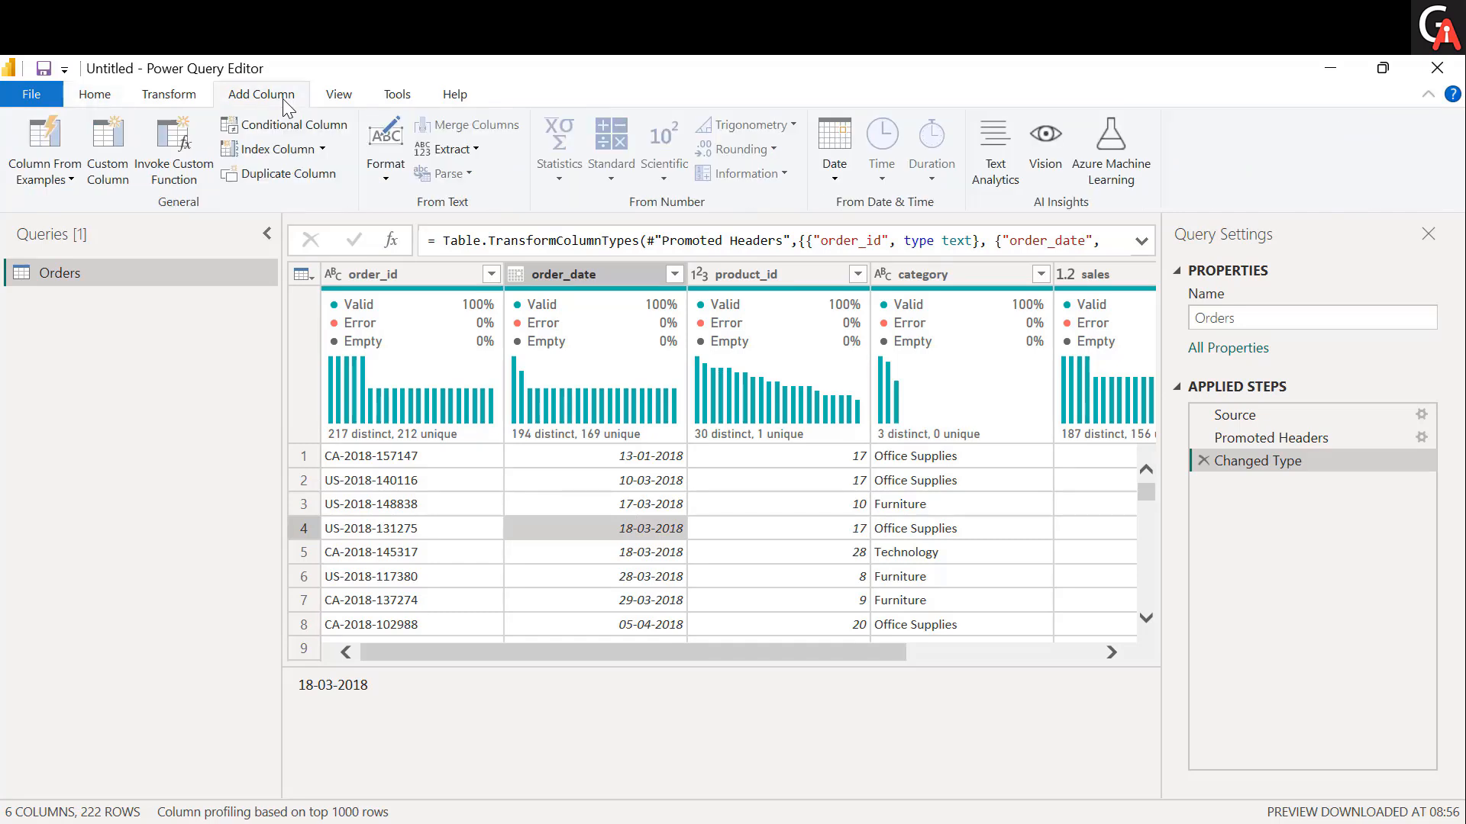
pyautogui.click(323, 150)
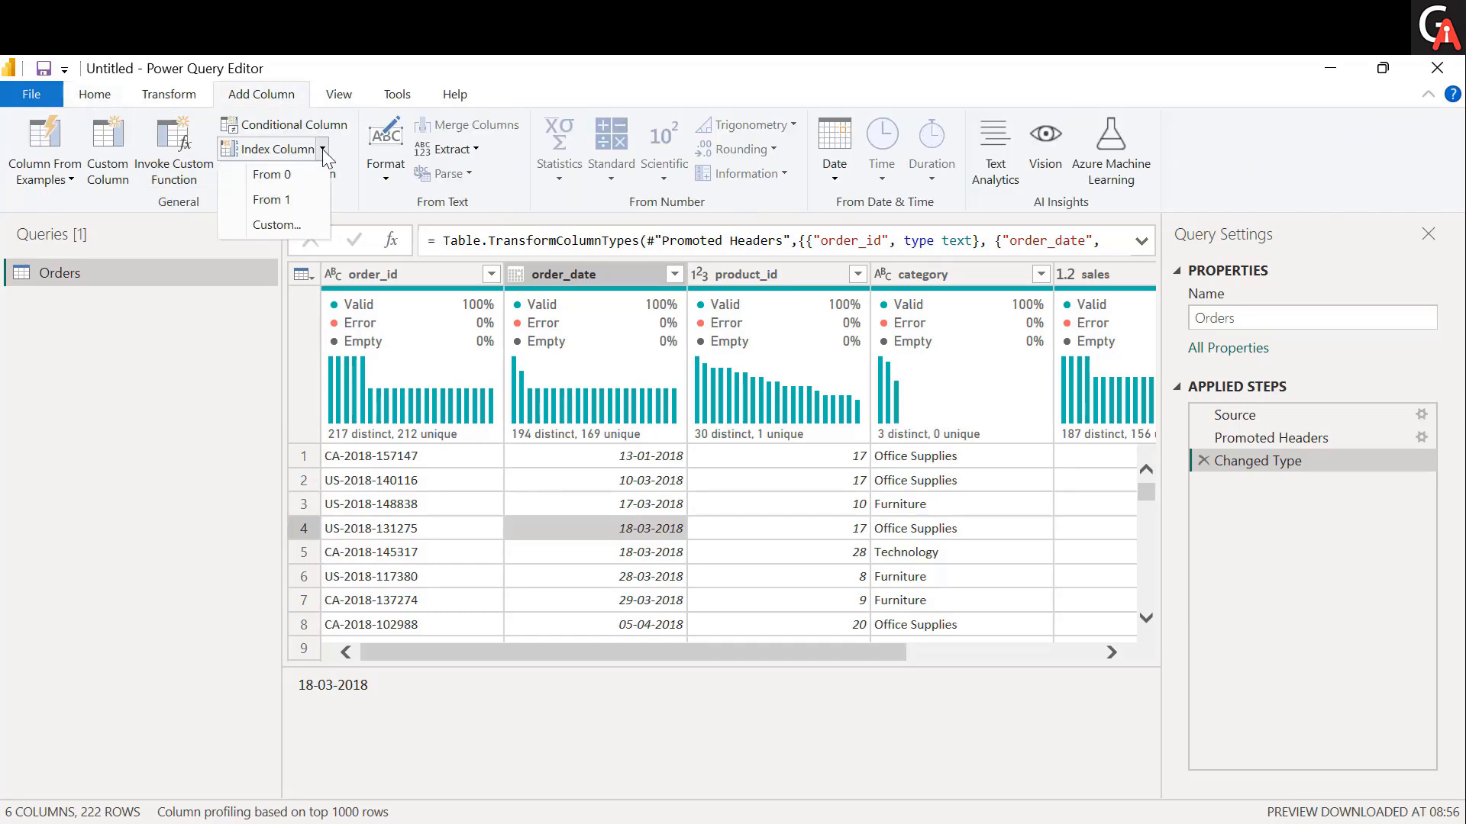
pyautogui.click(301, 204)
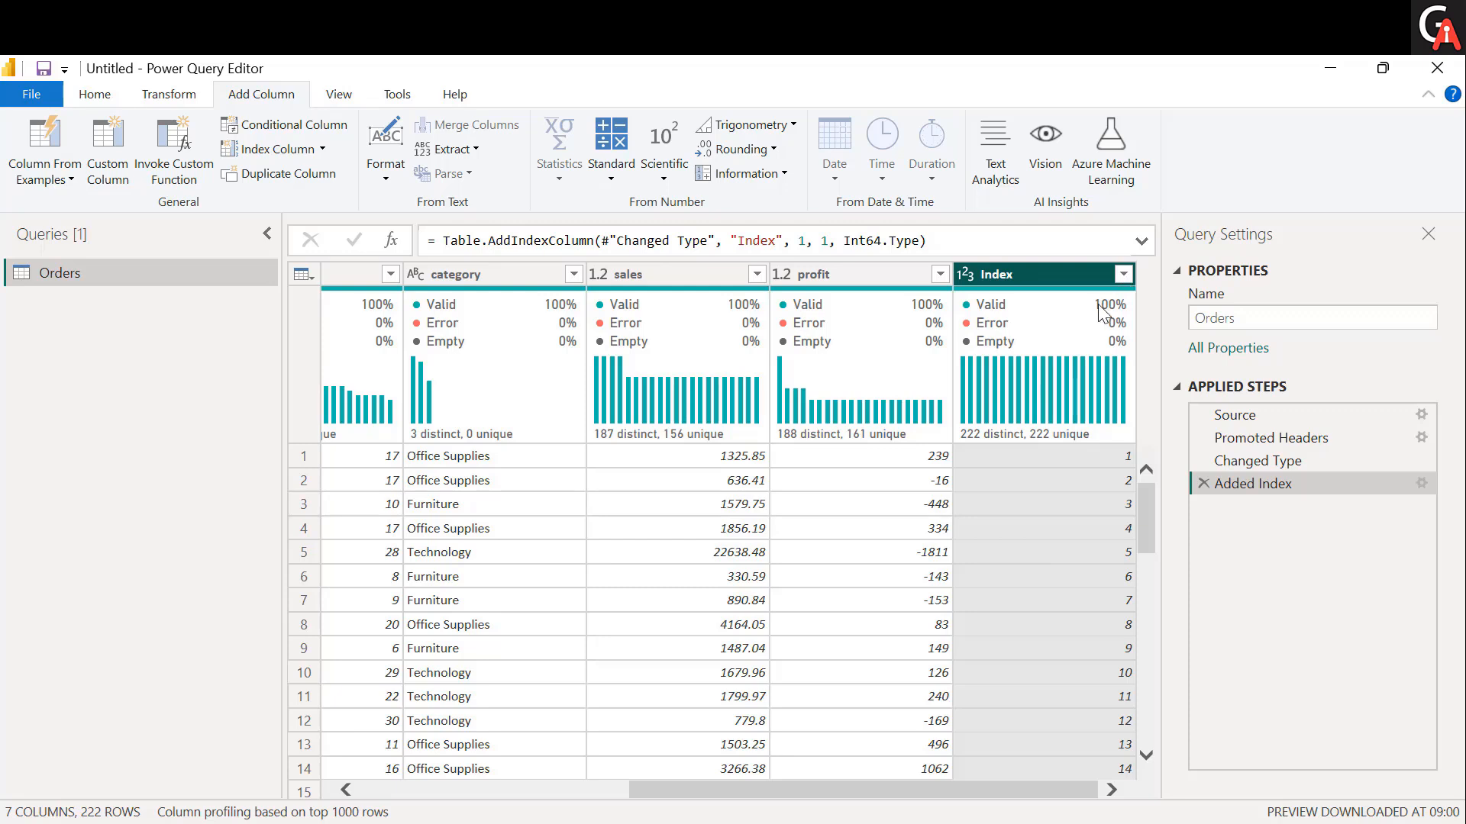
# Keep only the top 5 rows of the Orders table, and delete the resulting applied step.
pyautogui.click(98, 94)
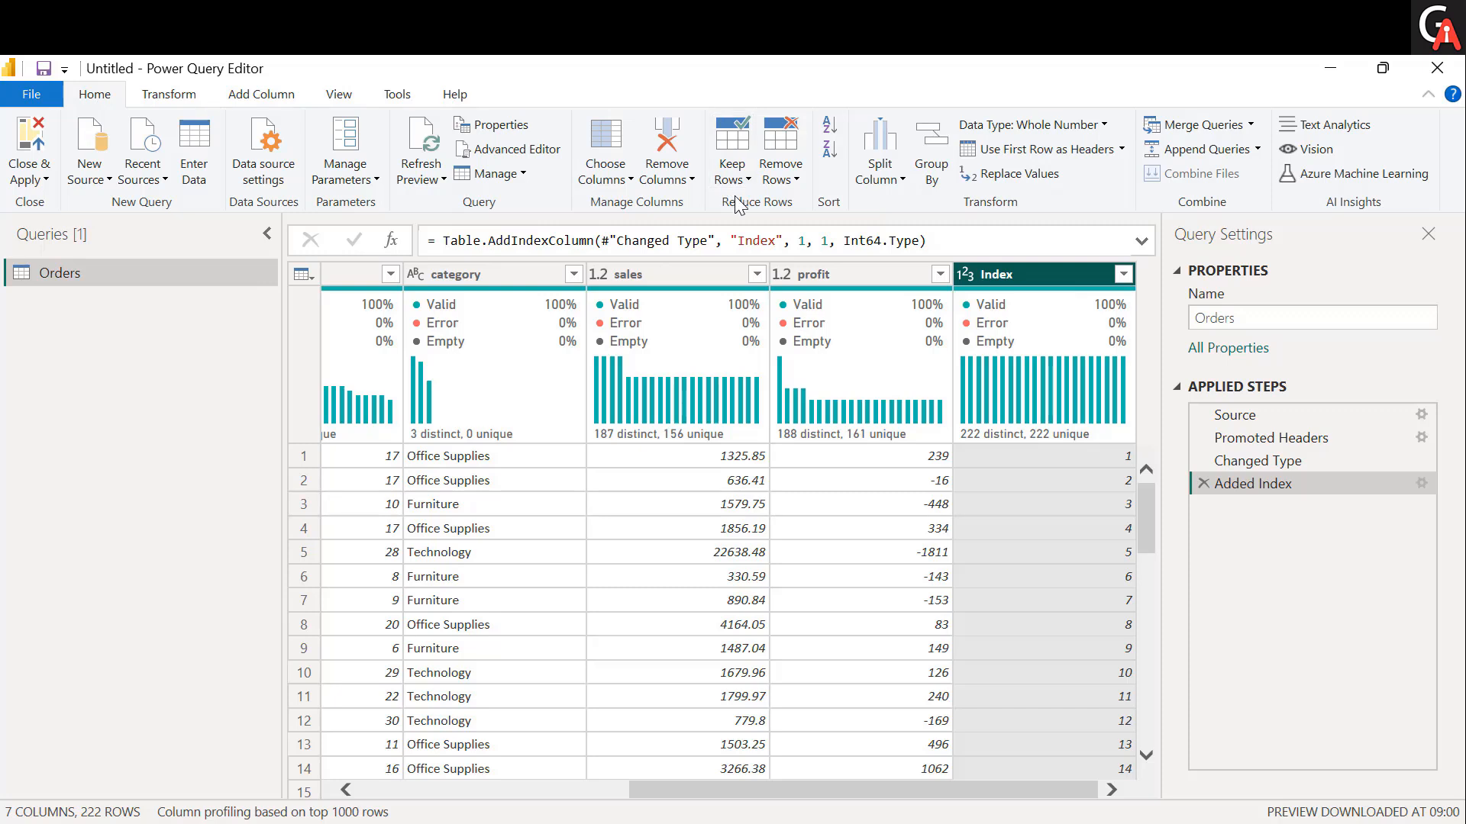
pyautogui.moveTo(780, 443)
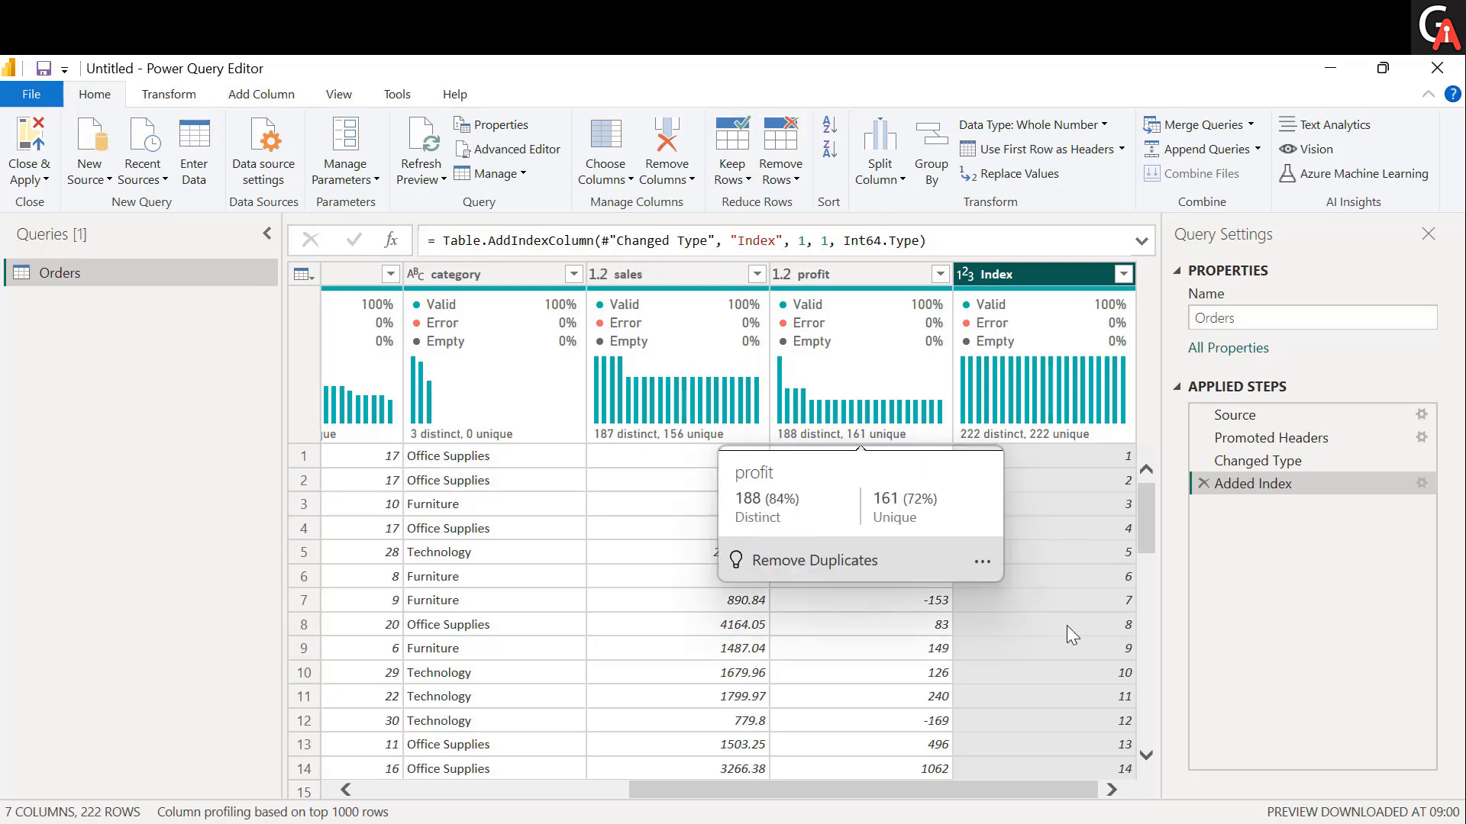
pyautogui.click(732, 182)
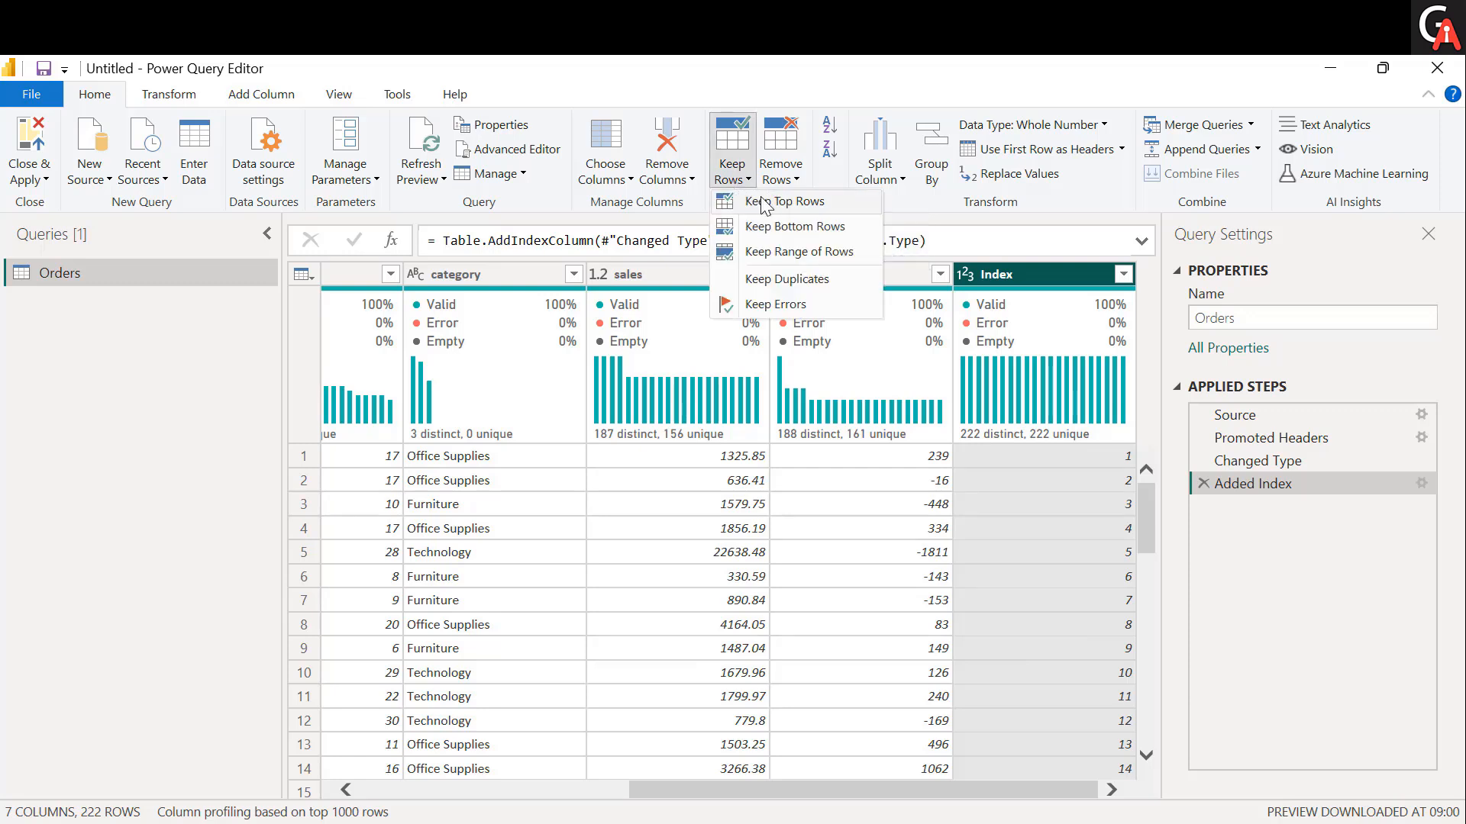
pyautogui.click(764, 201)
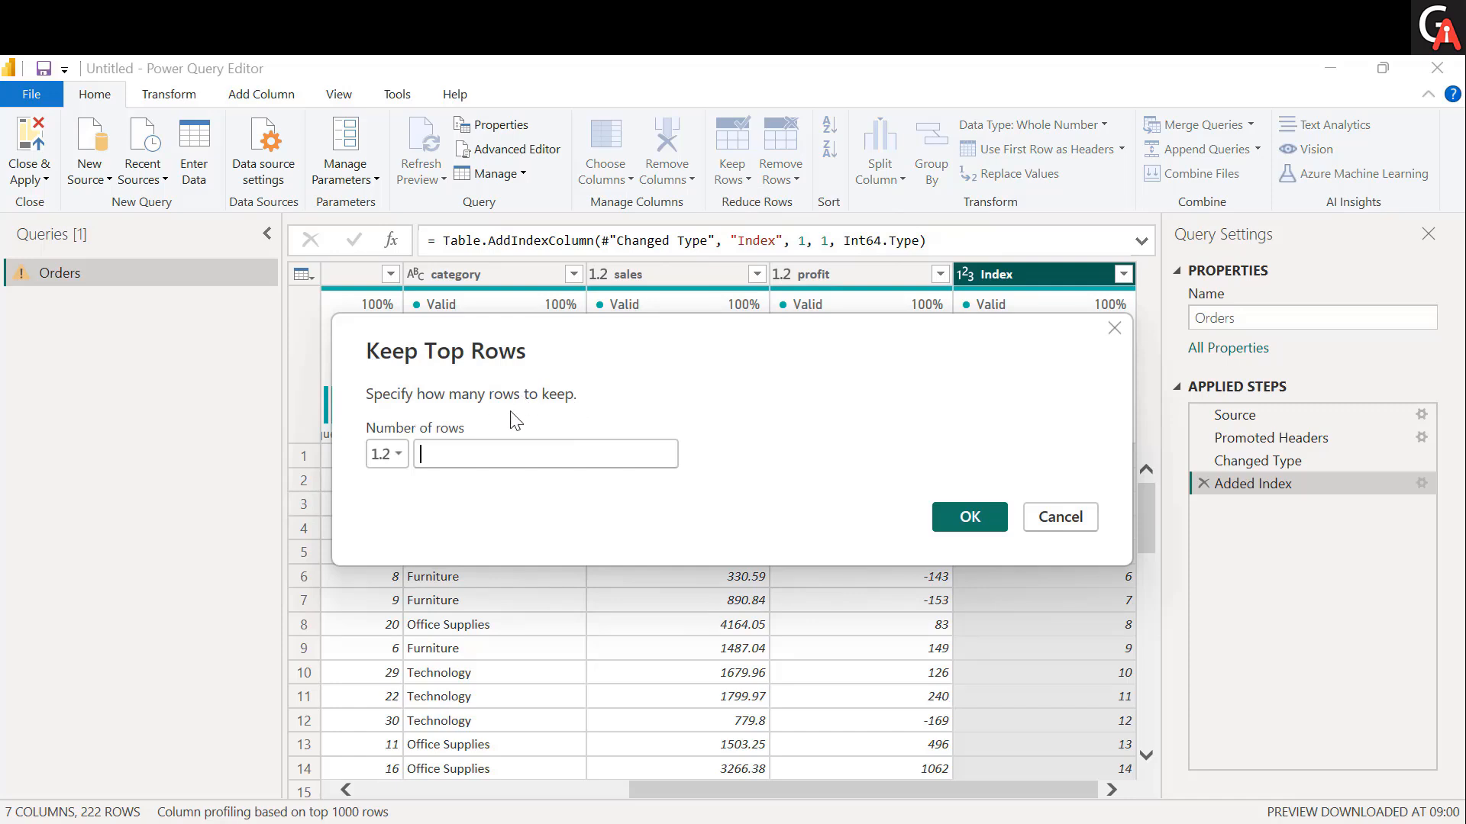
pyautogui.click(508, 460)
pyautogui.write('5')
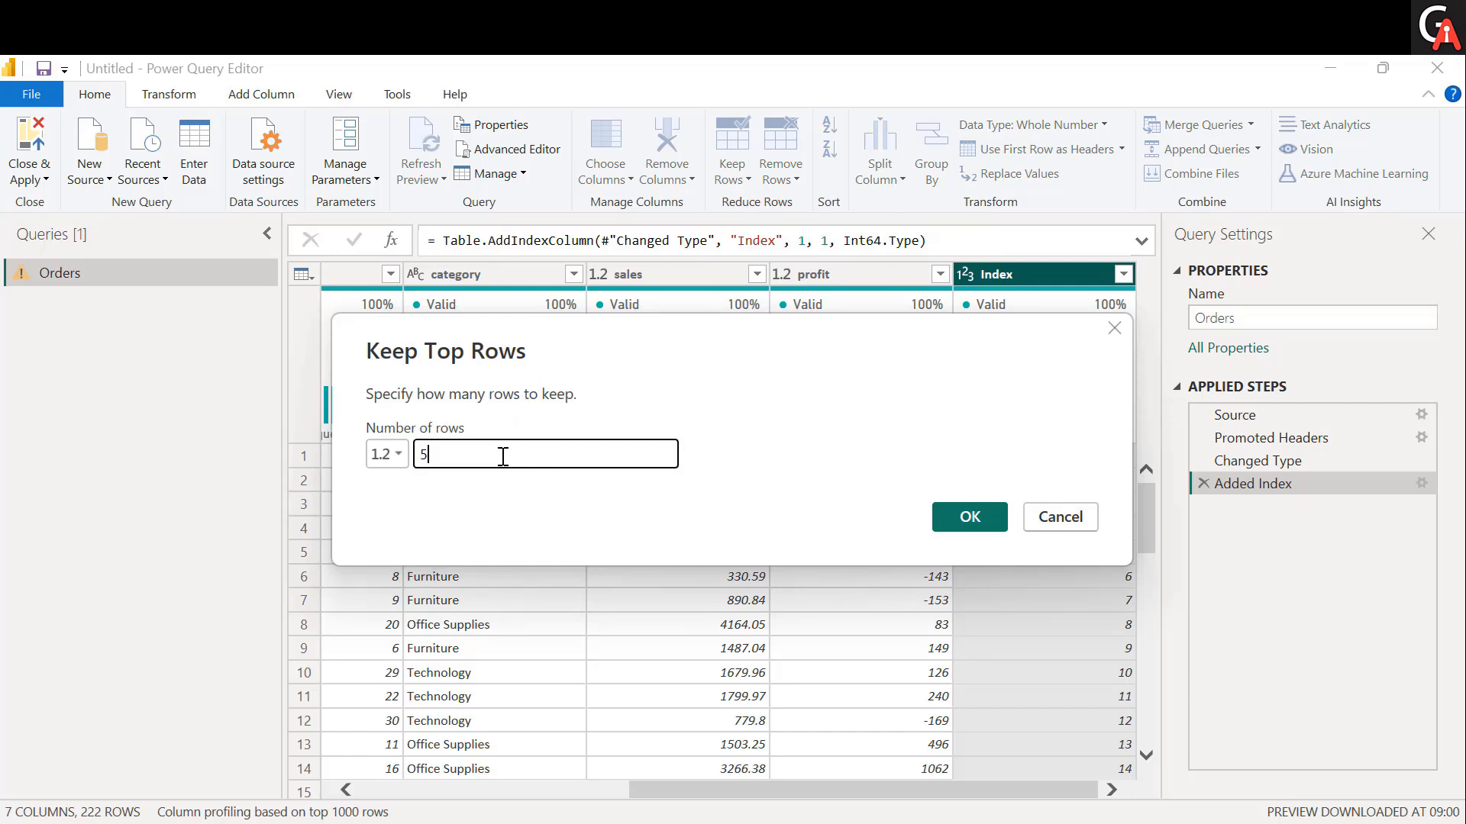
pyautogui.click(980, 525)
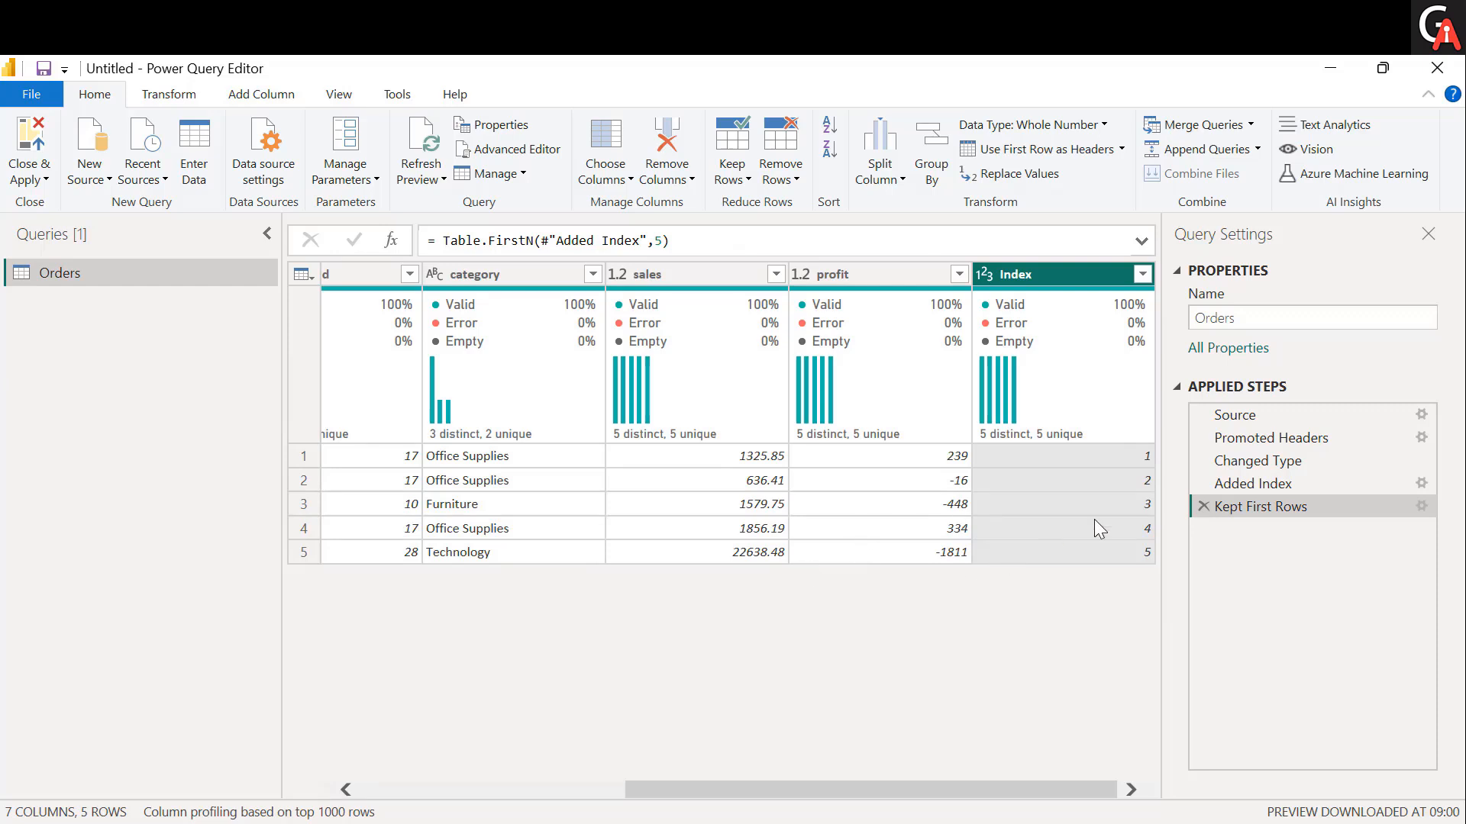
pyautogui.click(1202, 506)
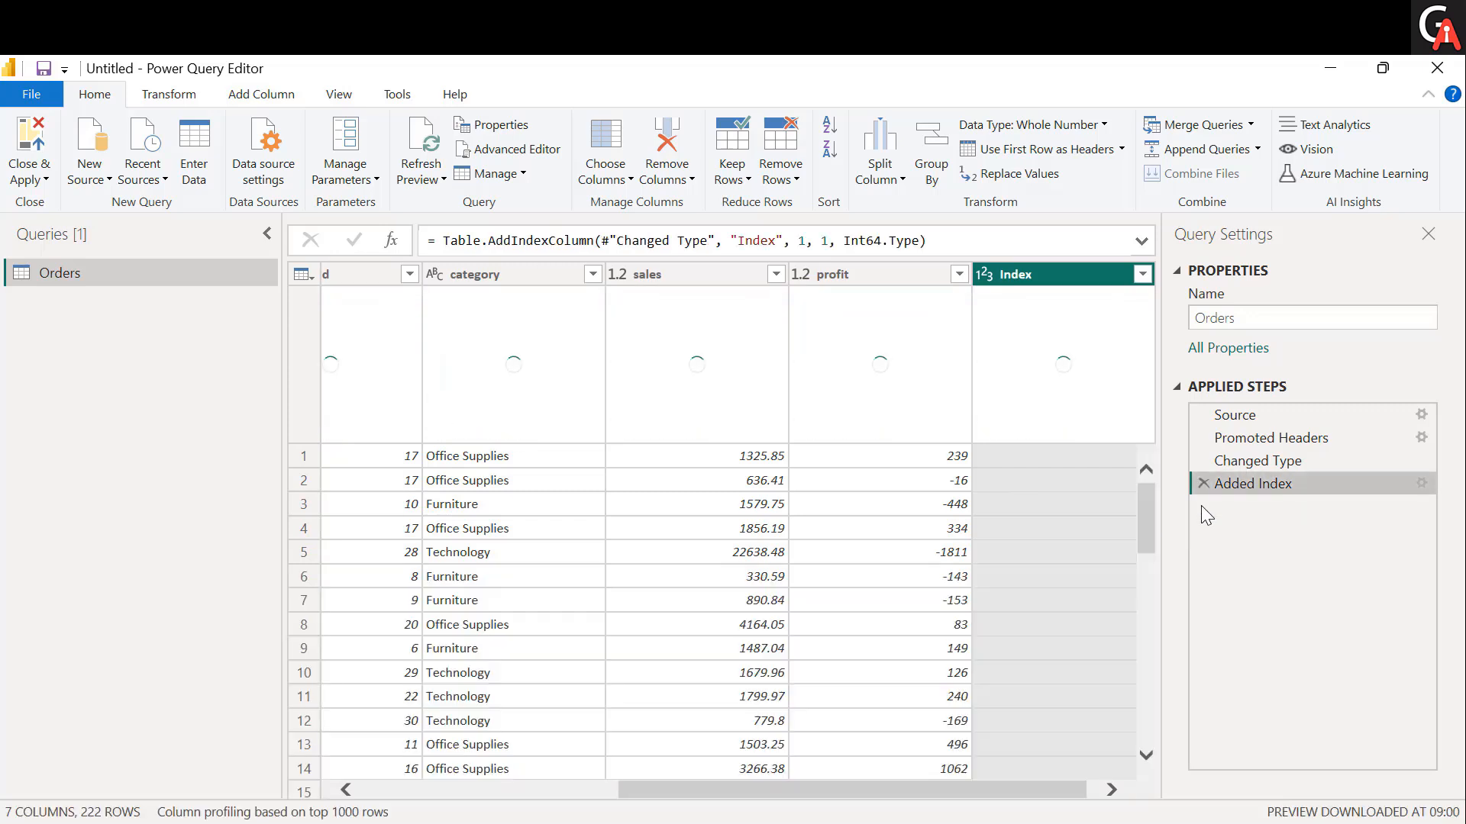
# Keep only the bottom 5 rows of the Orders table, and delete the resulting applied step.
pyautogui.click(748, 181)
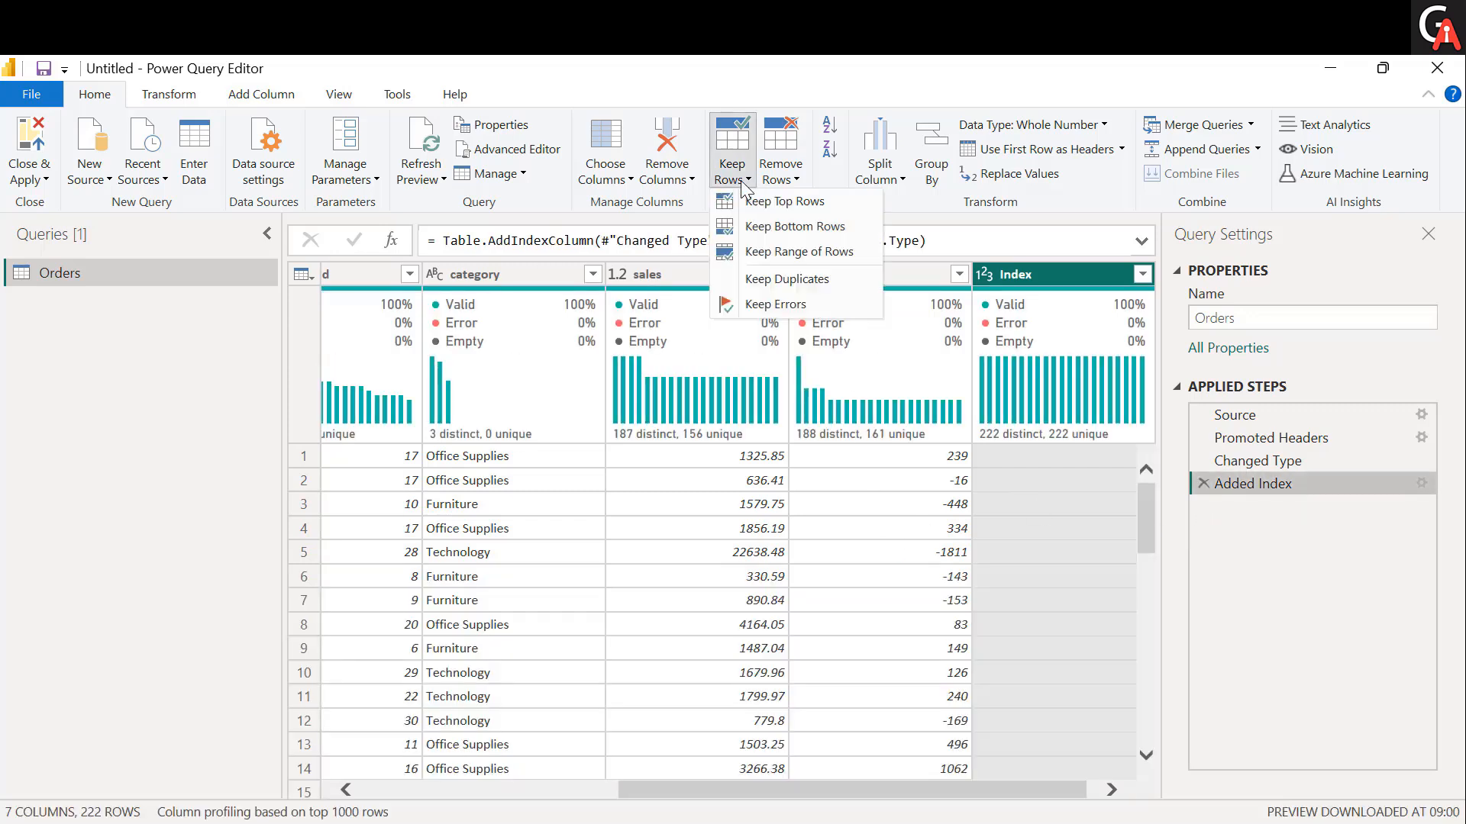
pyautogui.click(768, 227)
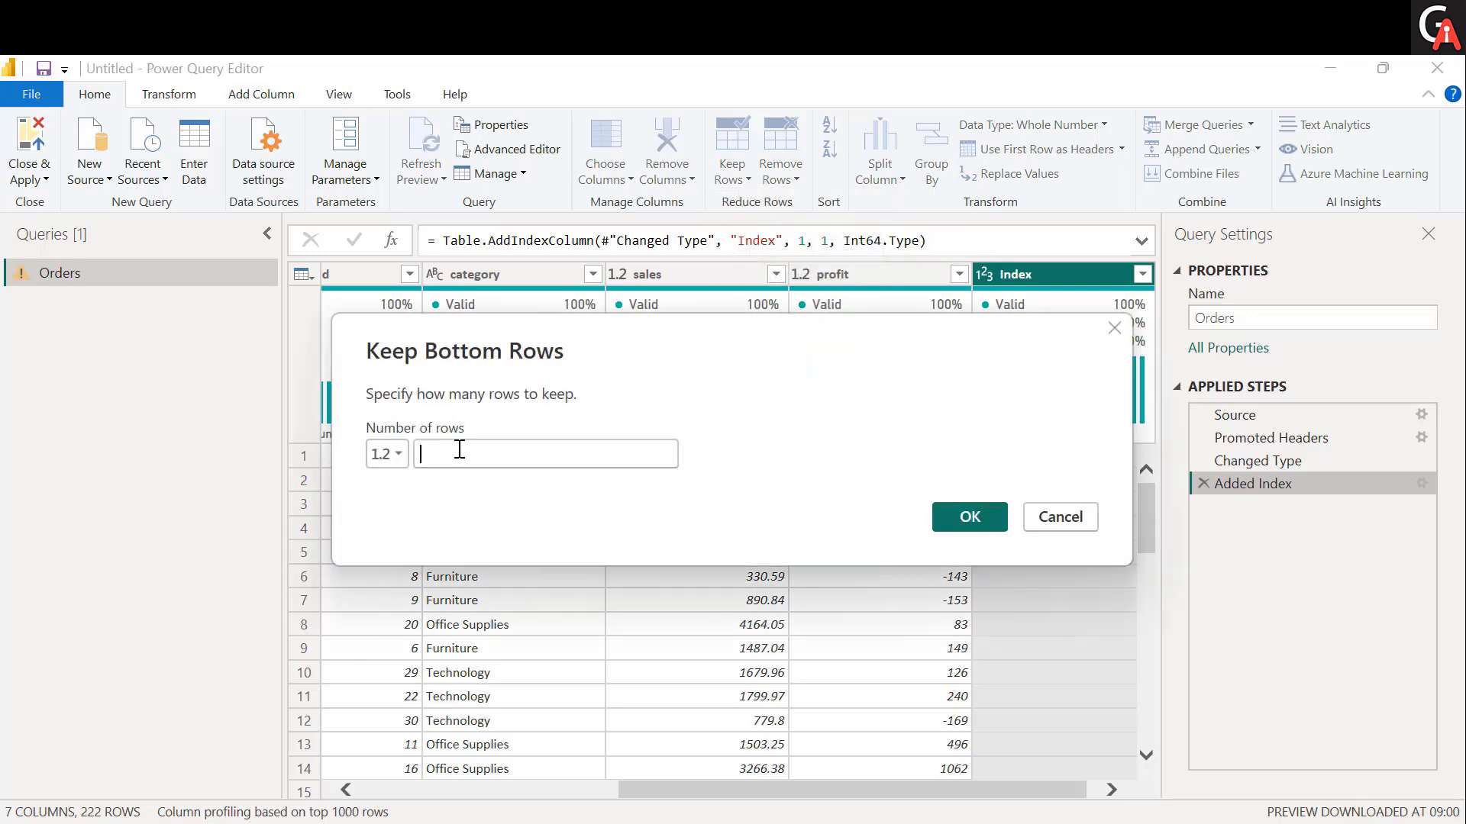
pyautogui.write('5')
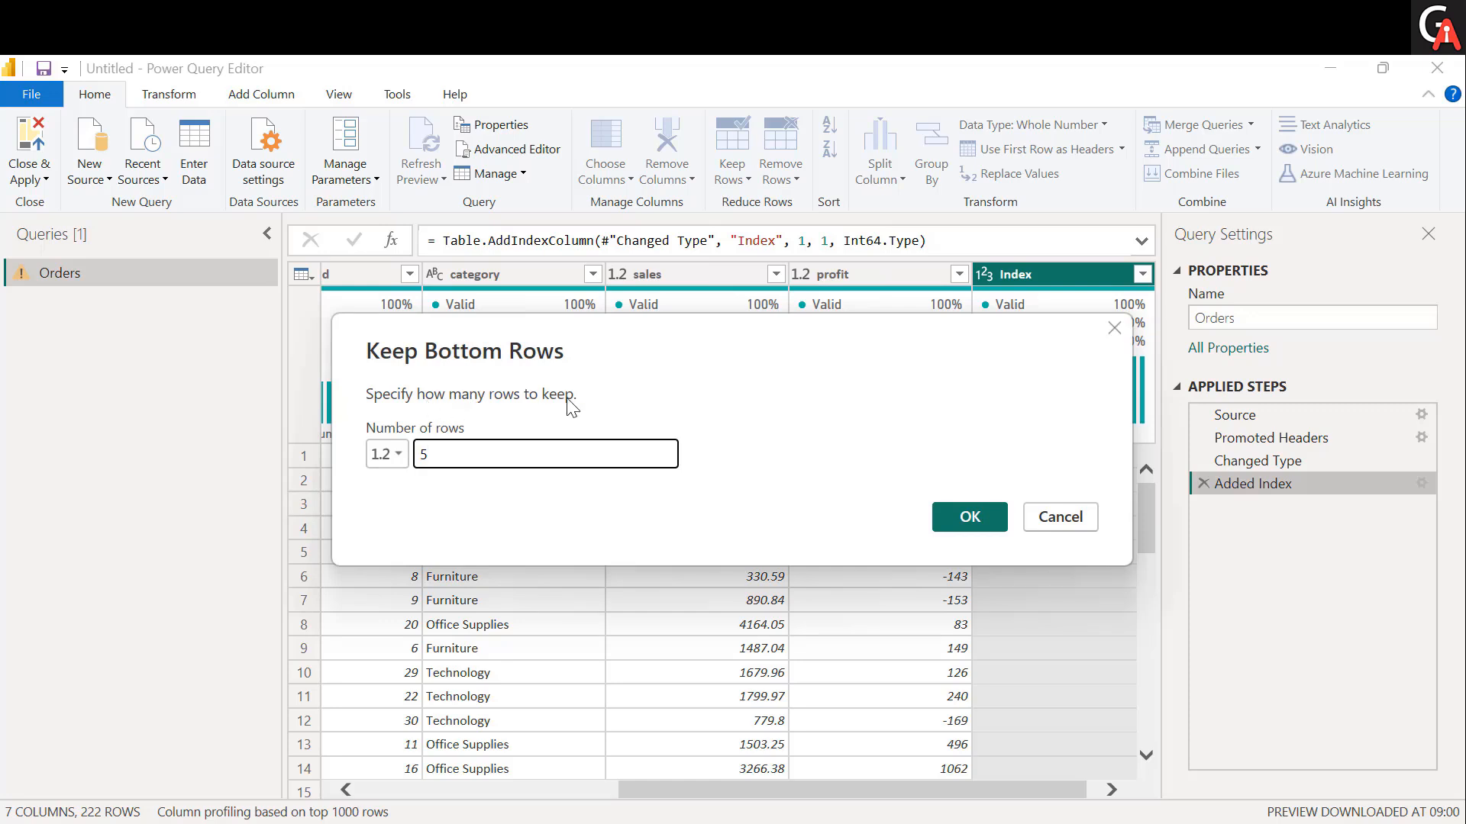
pyautogui.click(977, 515)
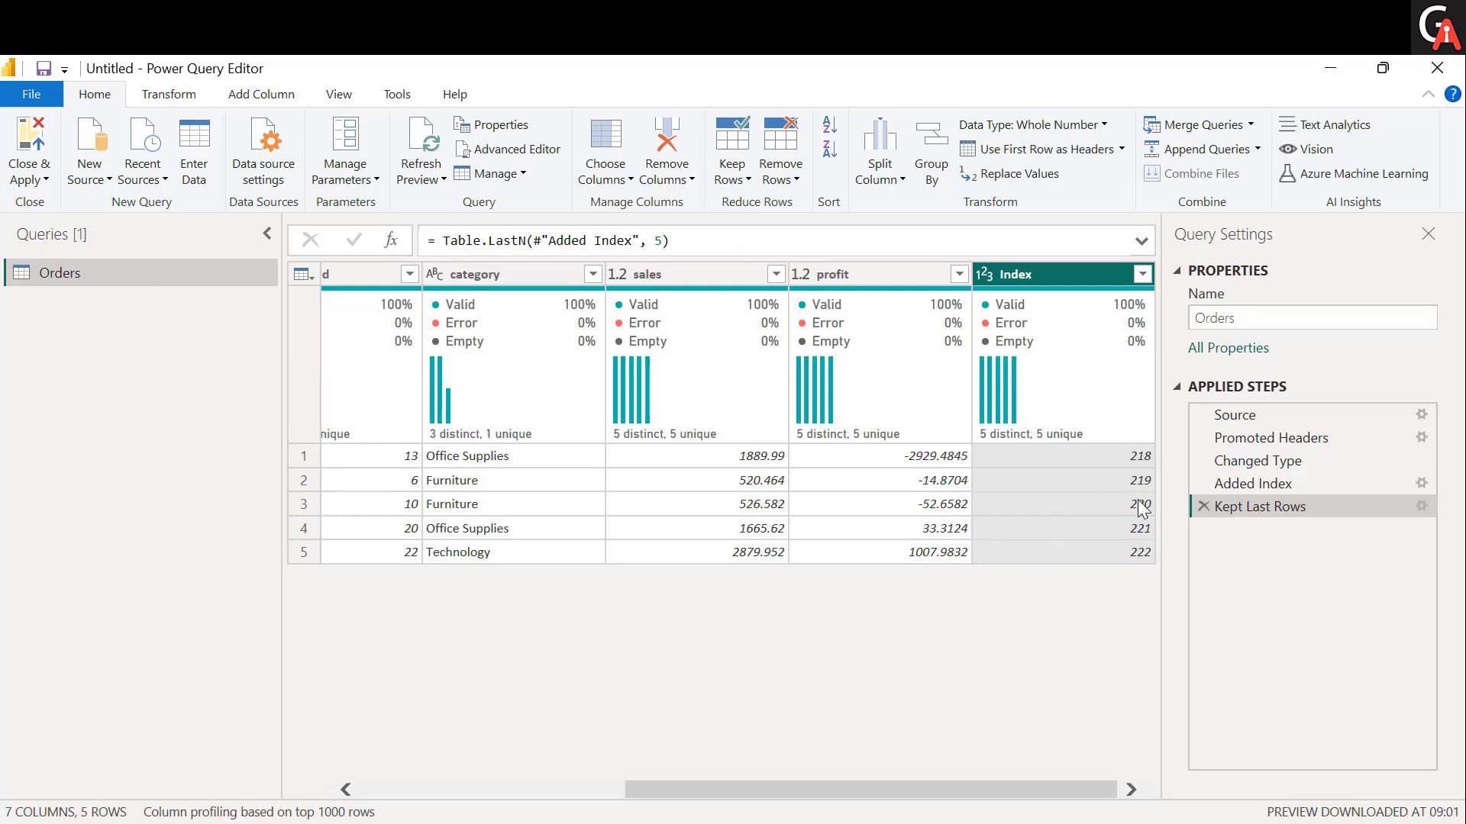
pyautogui.click(1203, 506)
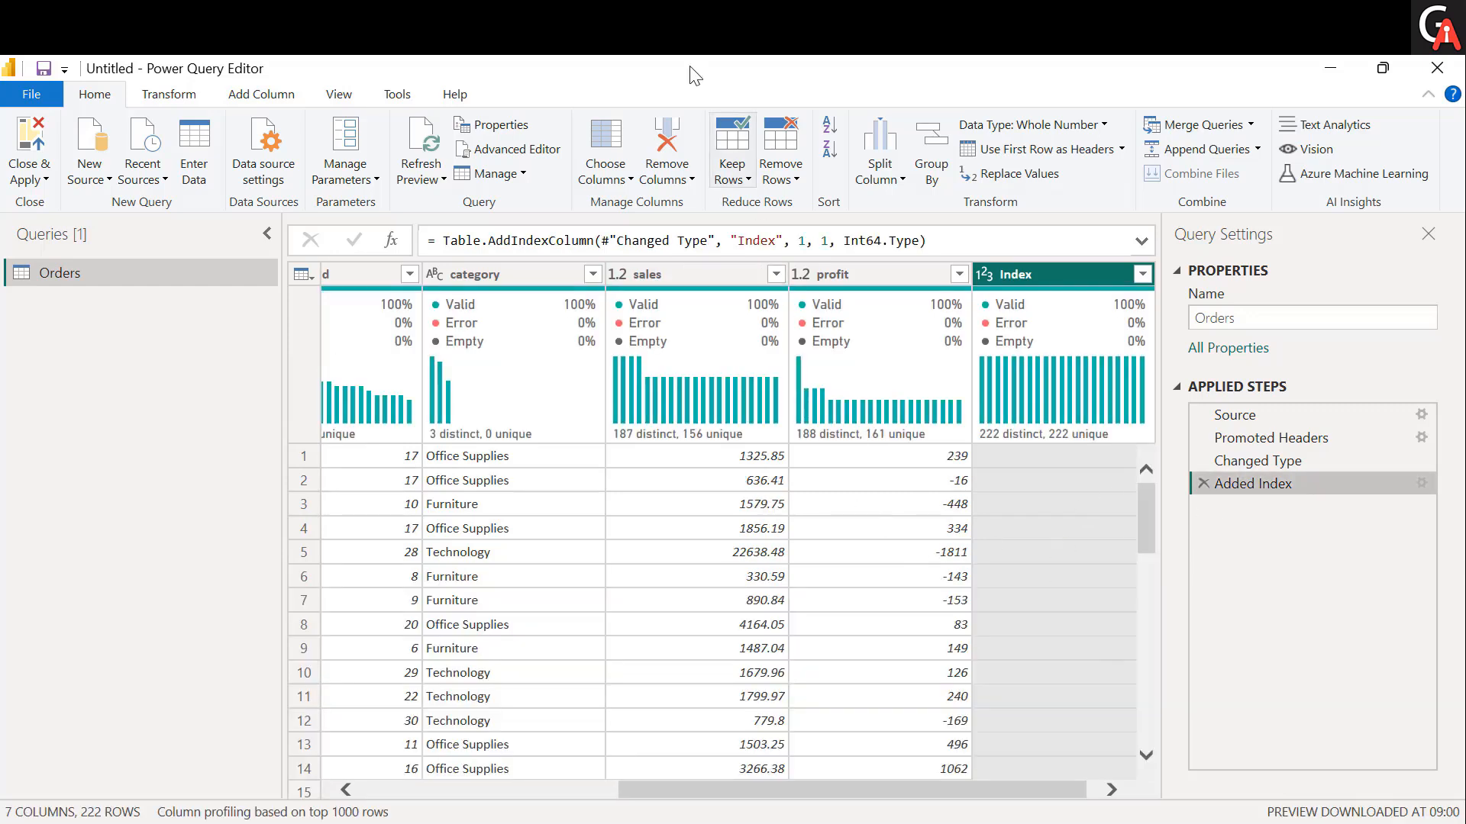
# Keep a range of 10 rows starting at row 2 of the Orders table, and delete the resulting applied step.
pyautogui.click(734, 172)
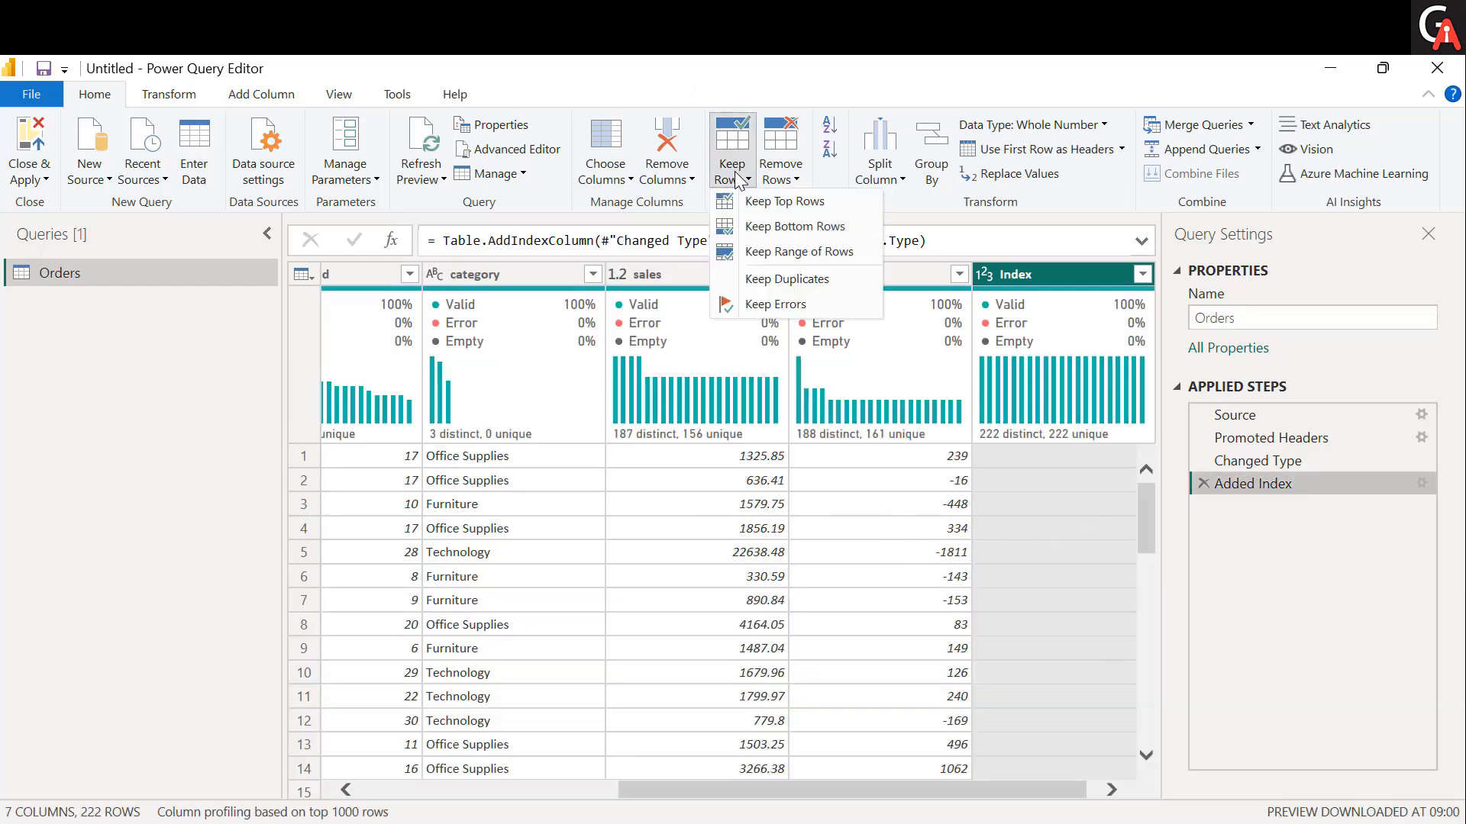
pyautogui.click(808, 258)
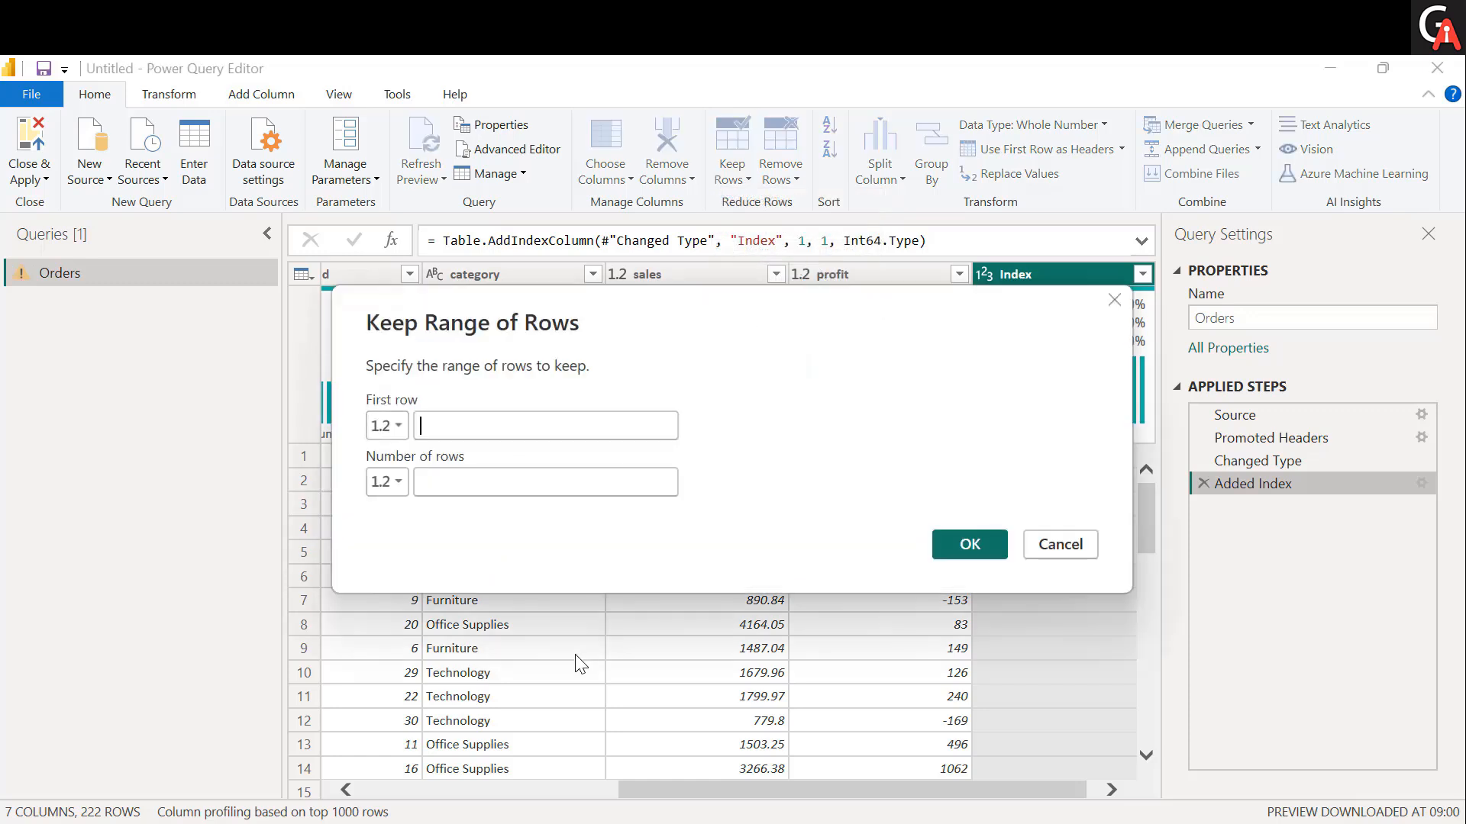
pyautogui.click(471, 423)
pyautogui.write('2')
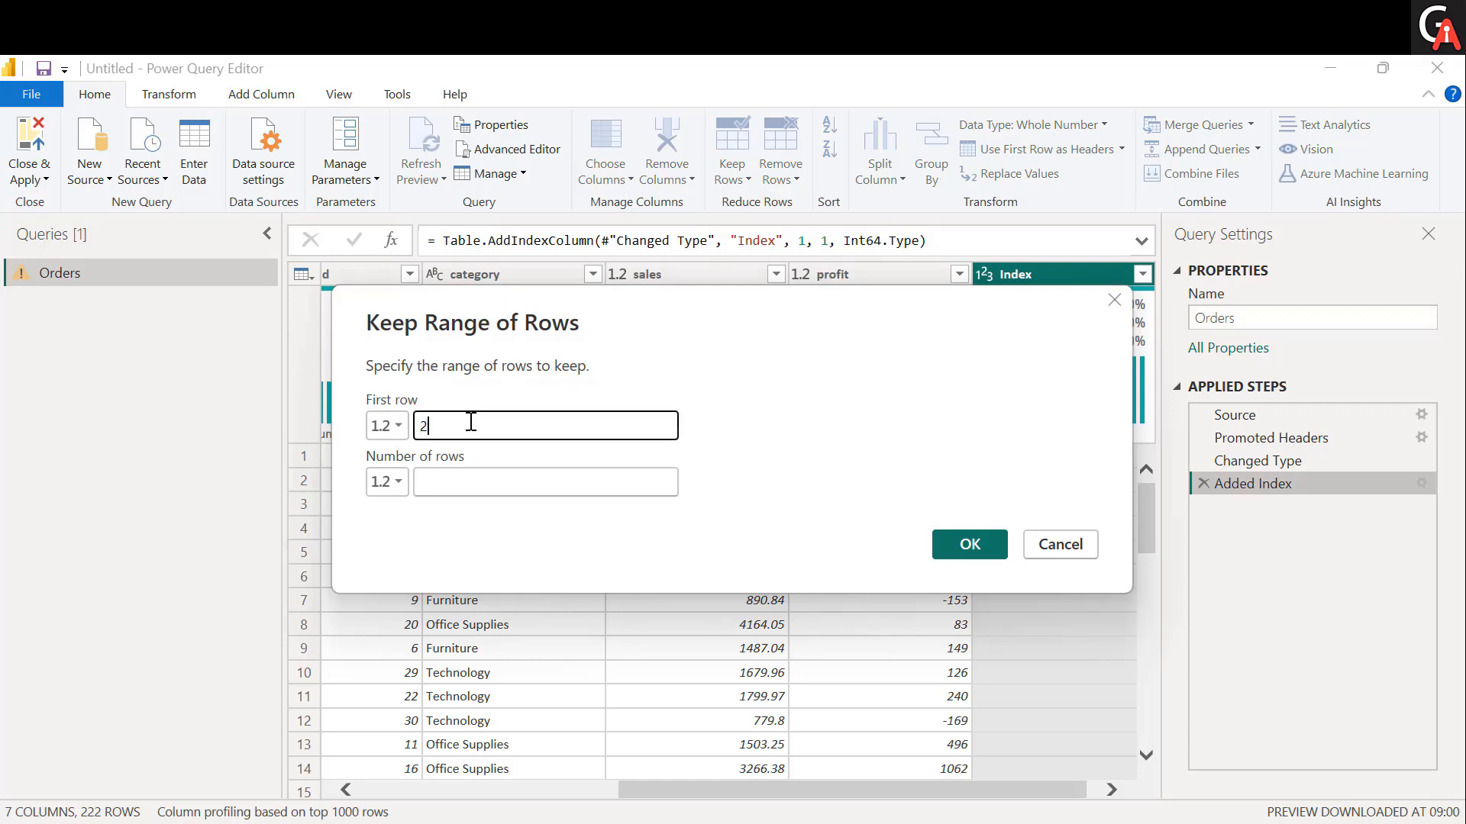
pyautogui.click(460, 484)
pyautogui.write('10')
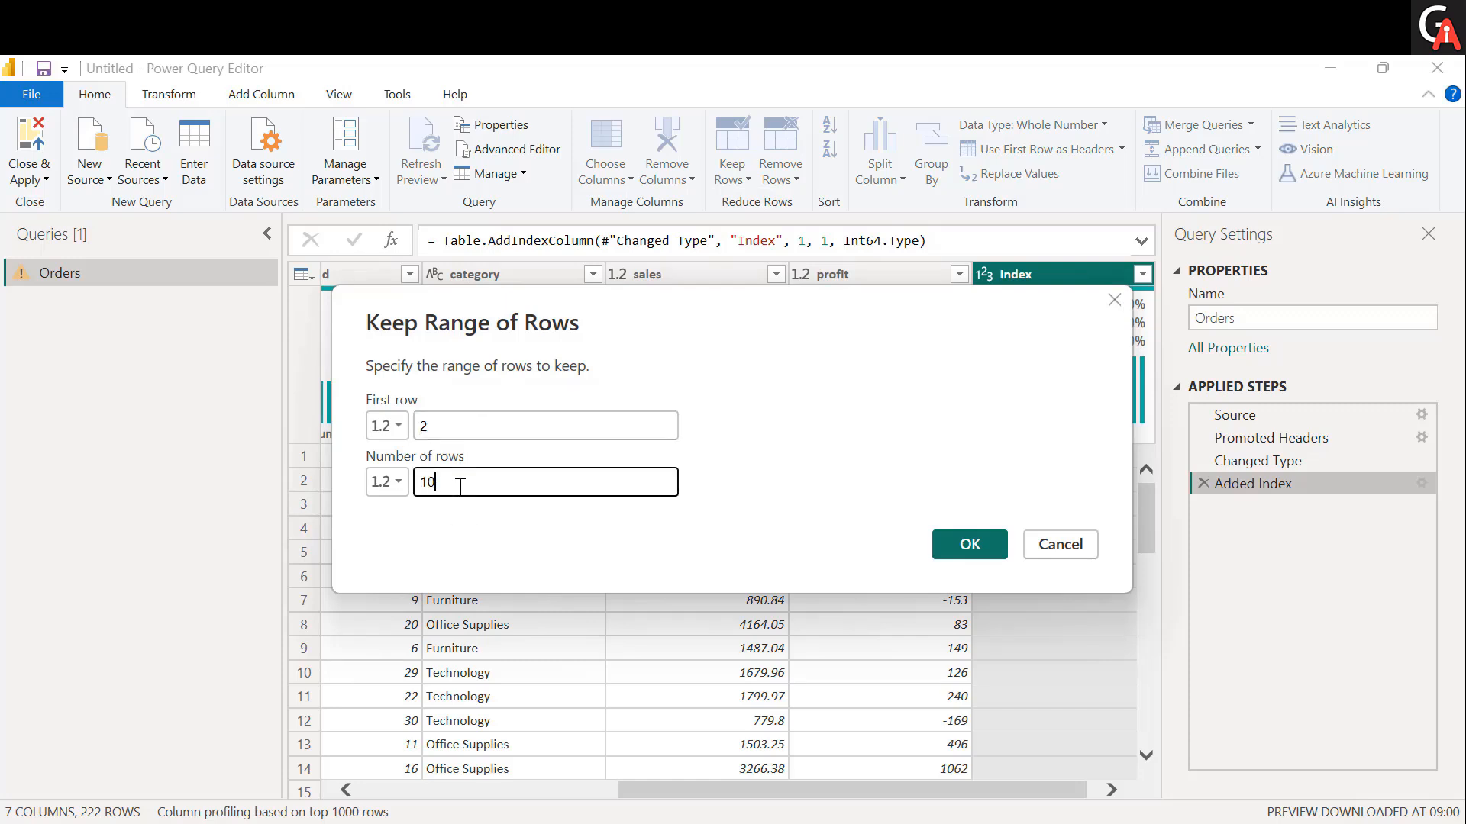
pyautogui.click(973, 541)
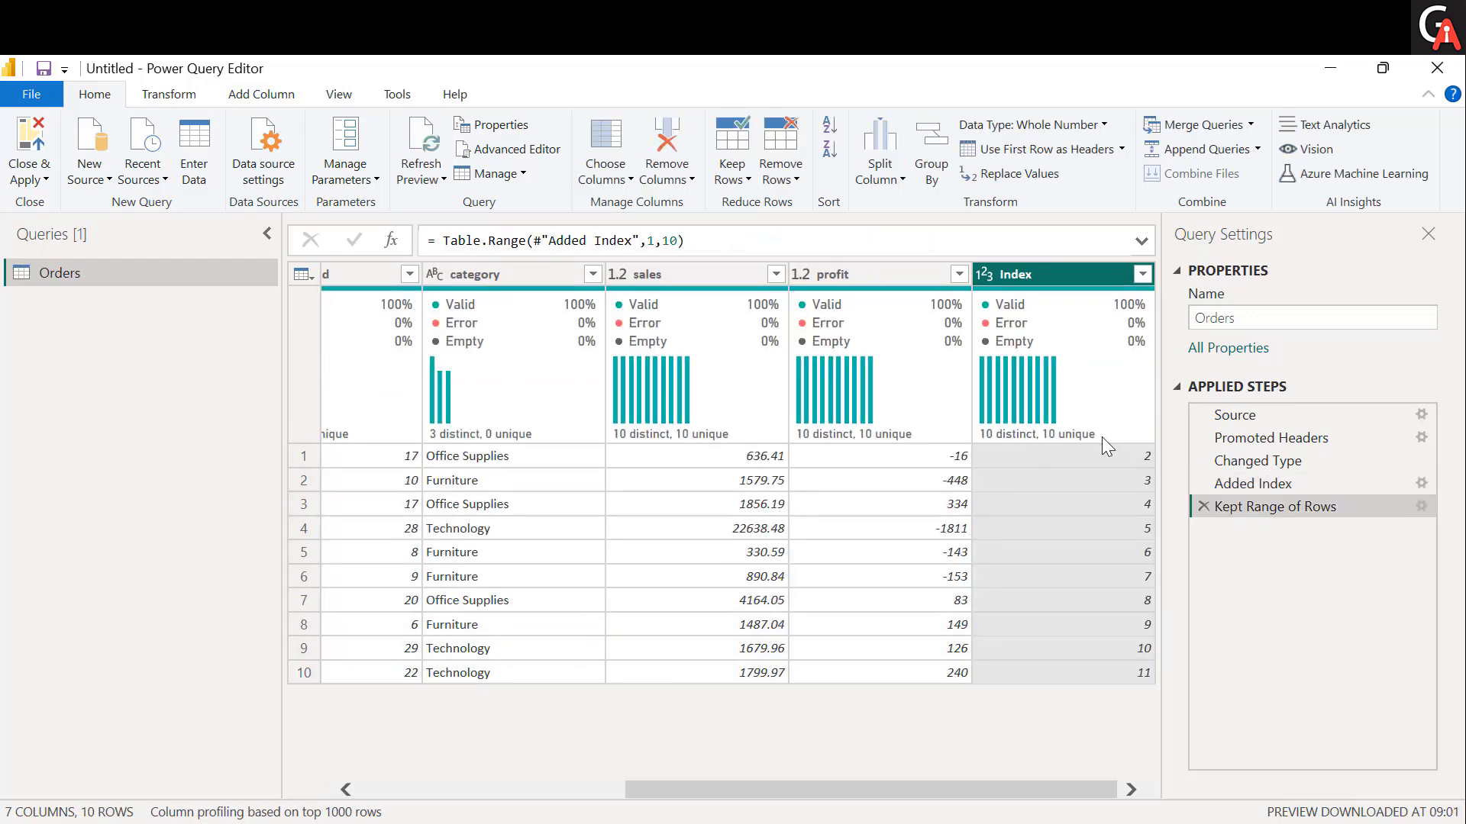
pyautogui.click(1112, 457)
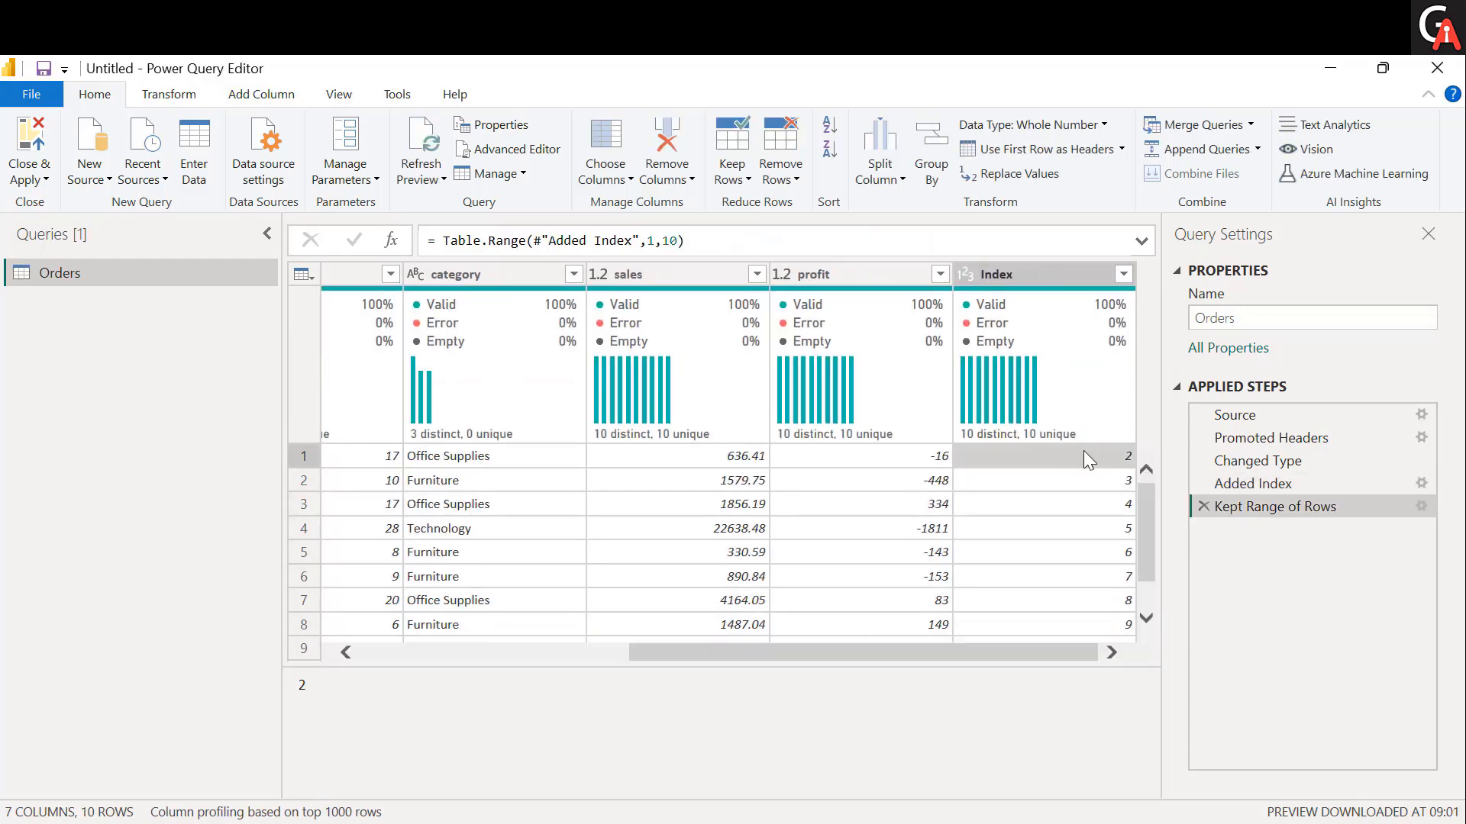
pyautogui.scroll(-1, 1083, 458)
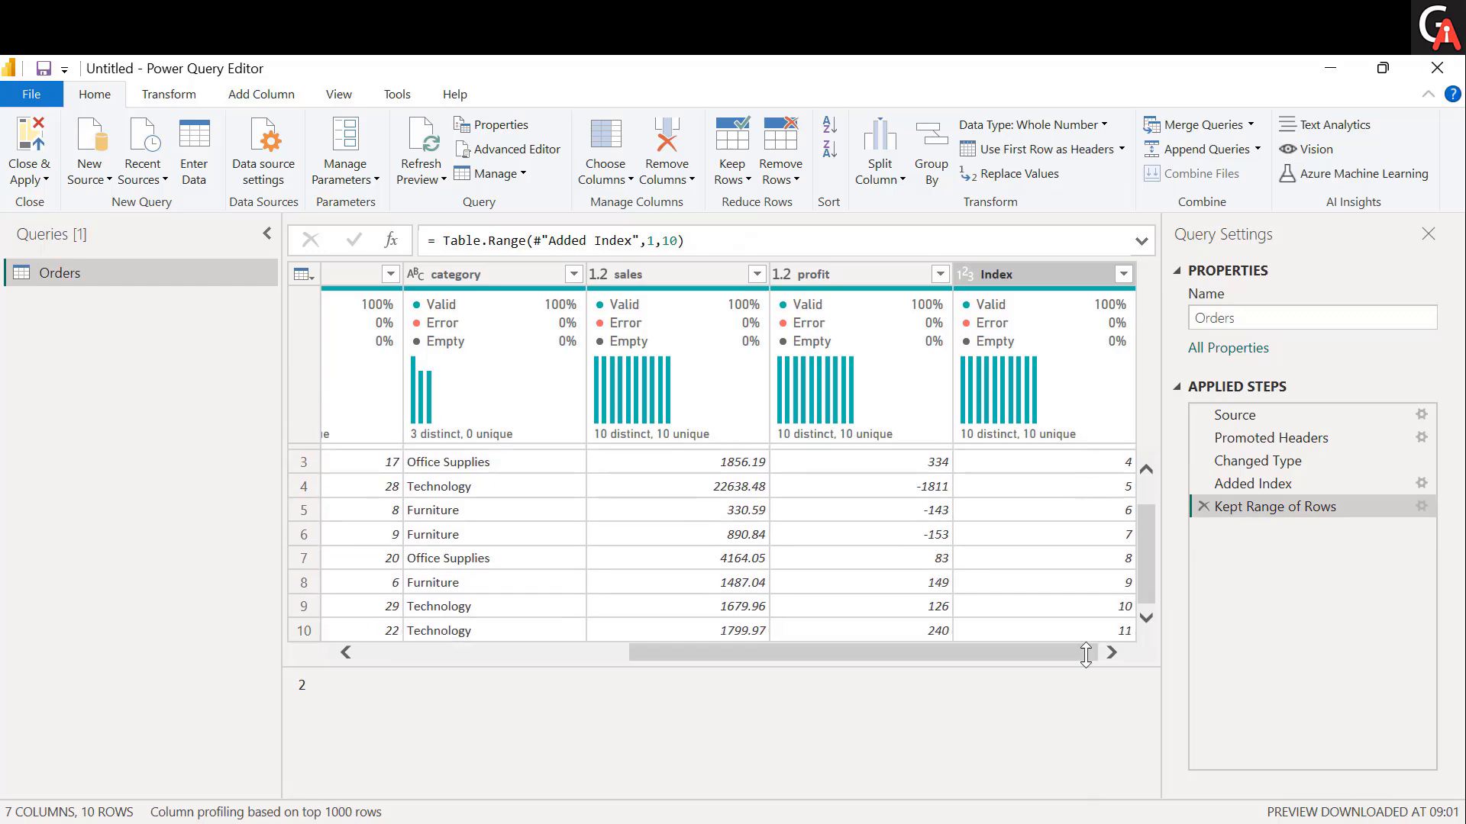
pyautogui.click(1204, 506)
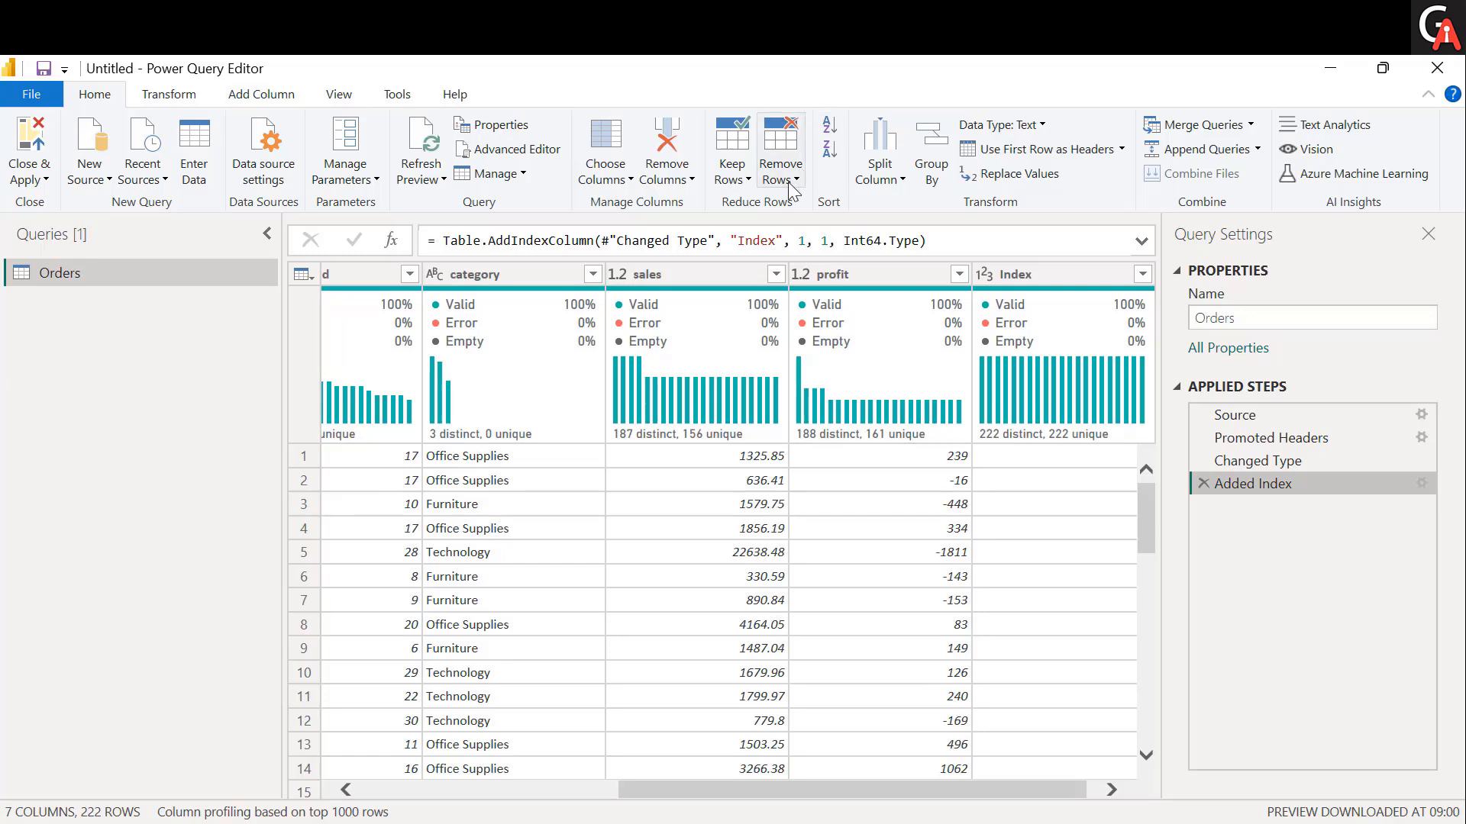
pyautogui.click(793, 189)
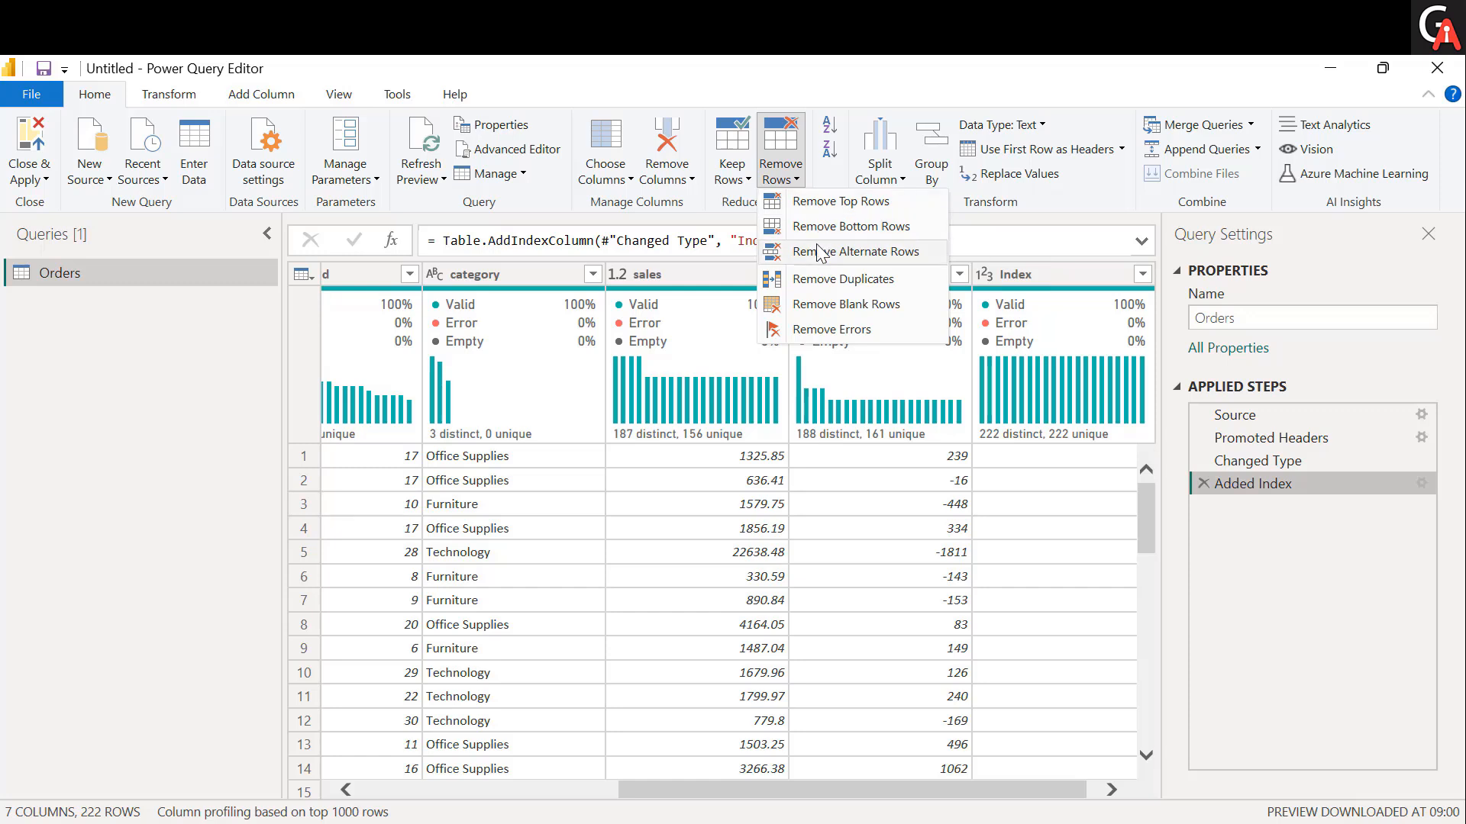
pyautogui.click(685, 591)
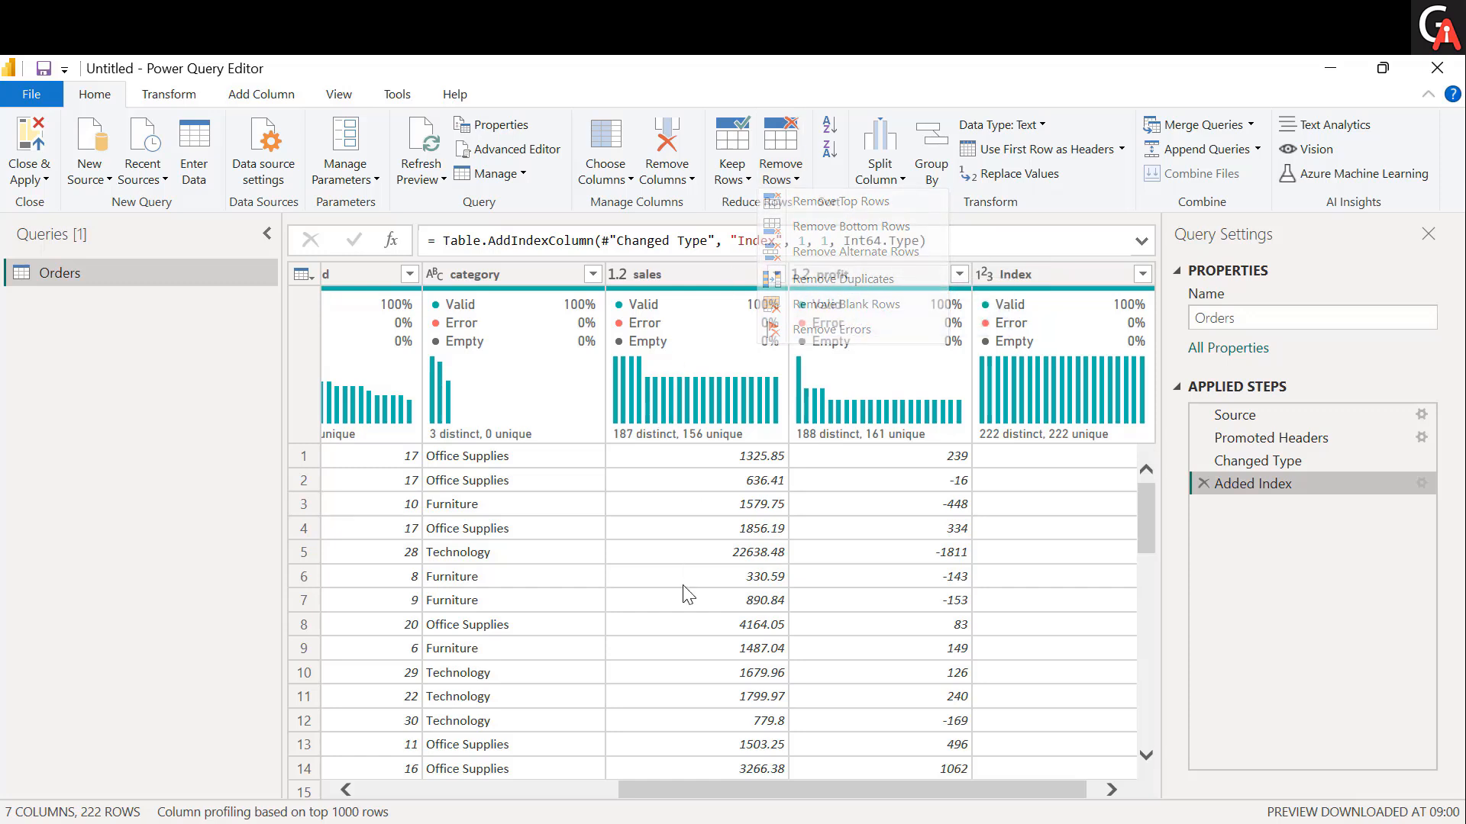
pyautogui.click(742, 183)
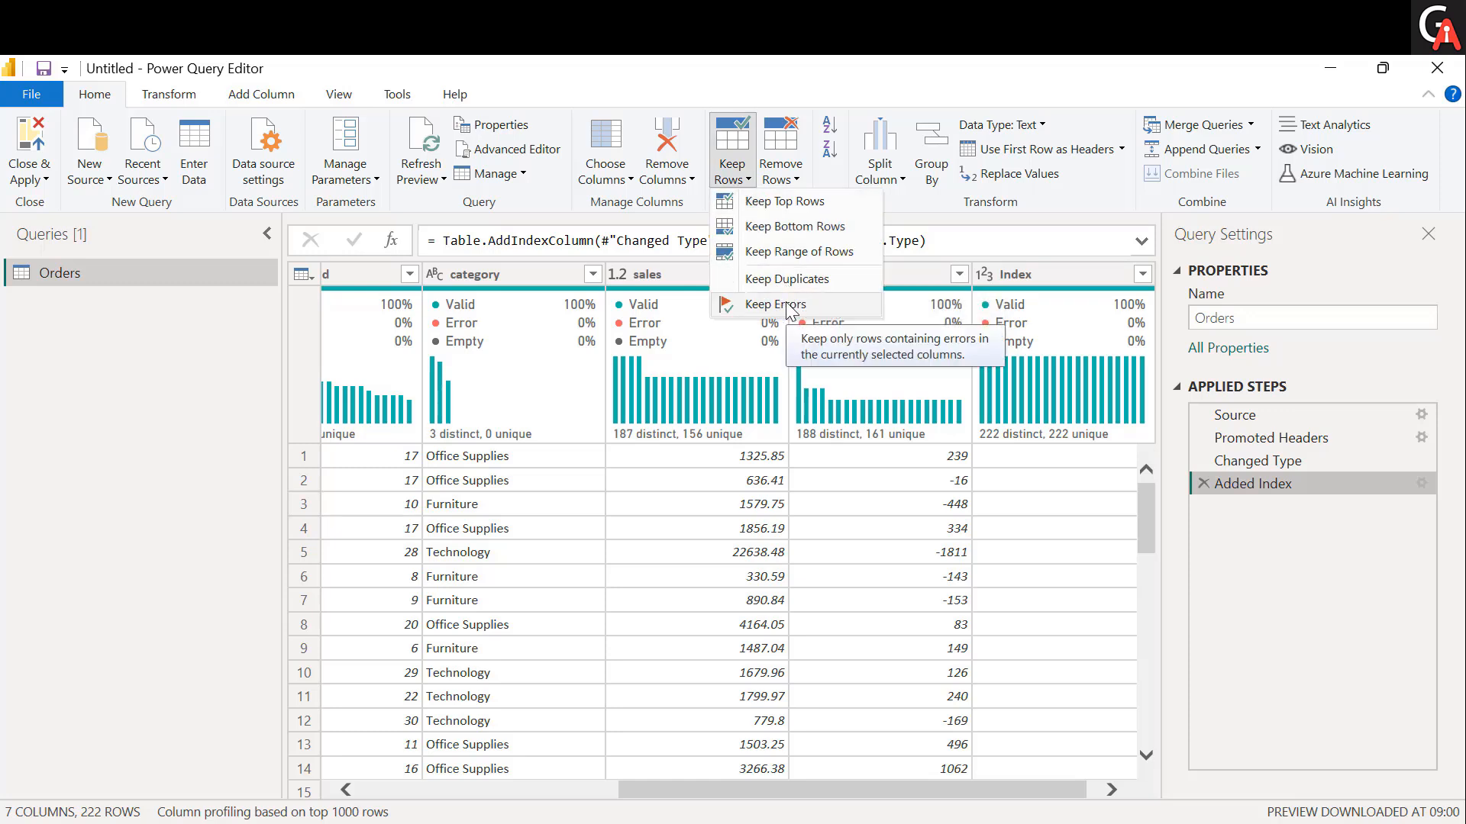
pyautogui.click(783, 172)
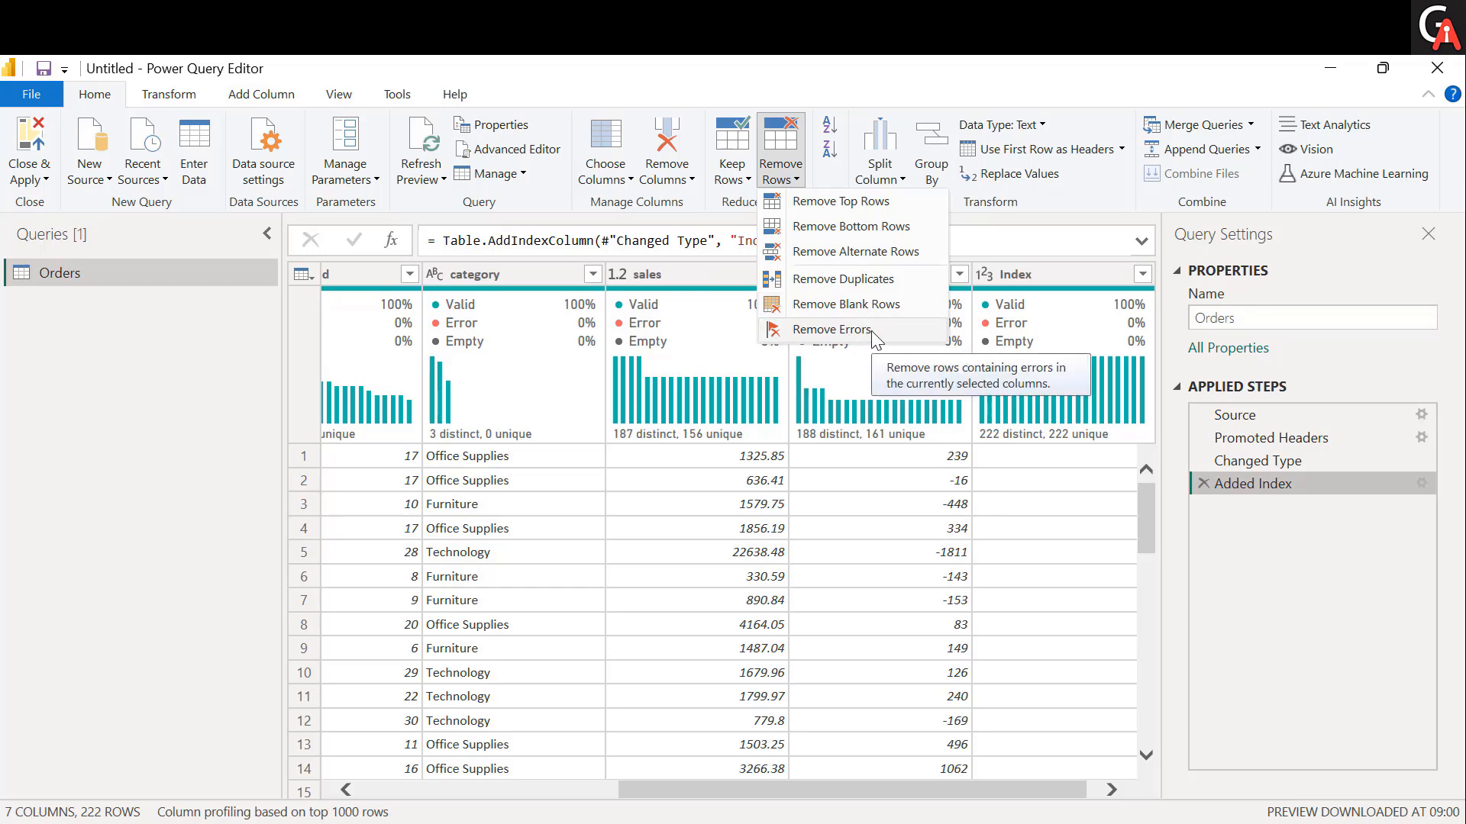
pyautogui.click(888, 489)
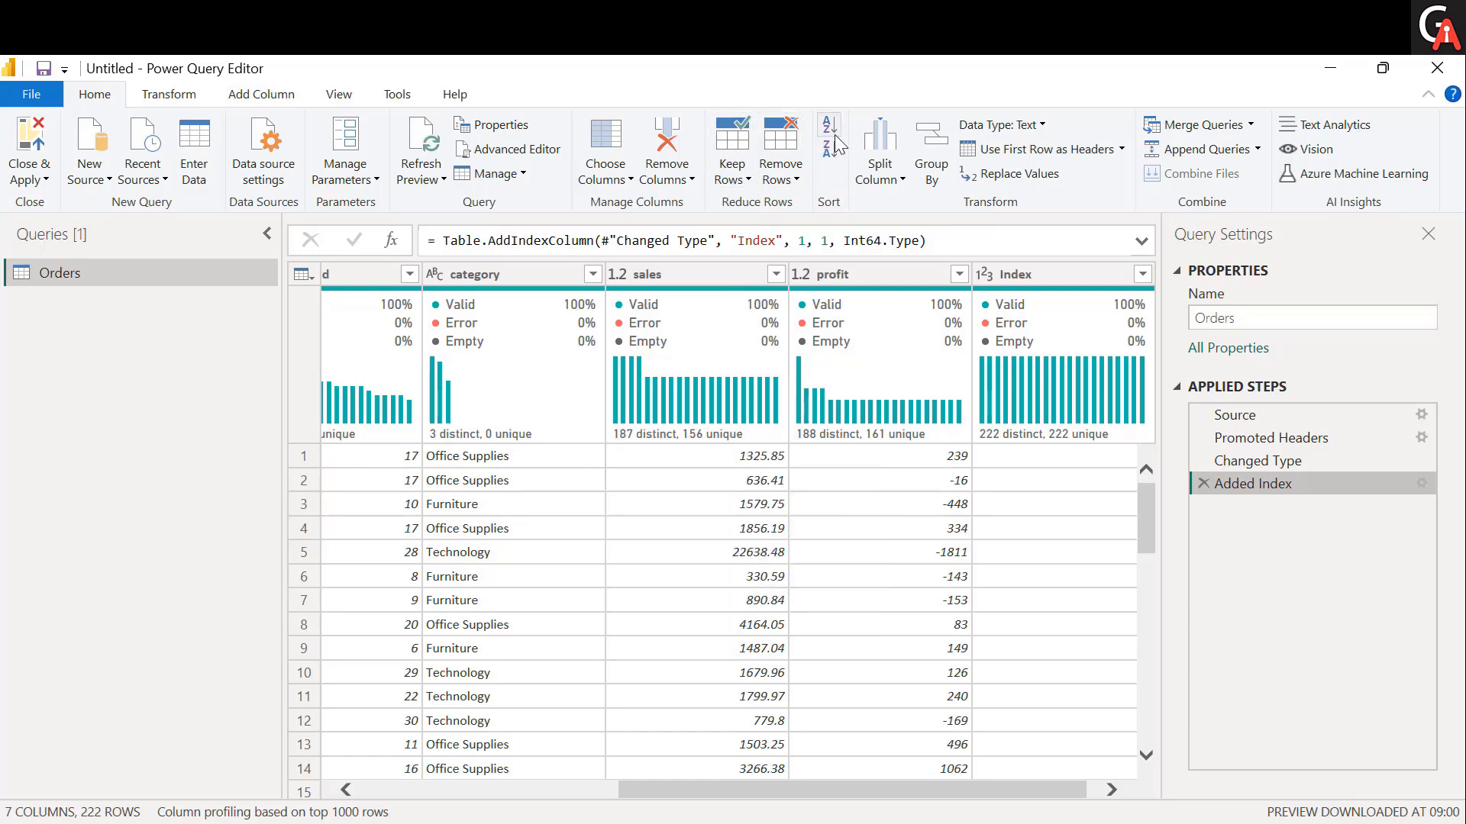
# Sort the Orders table by the sales column in ascending order, and delete the resulting applied step.
pyautogui.click(730, 282)
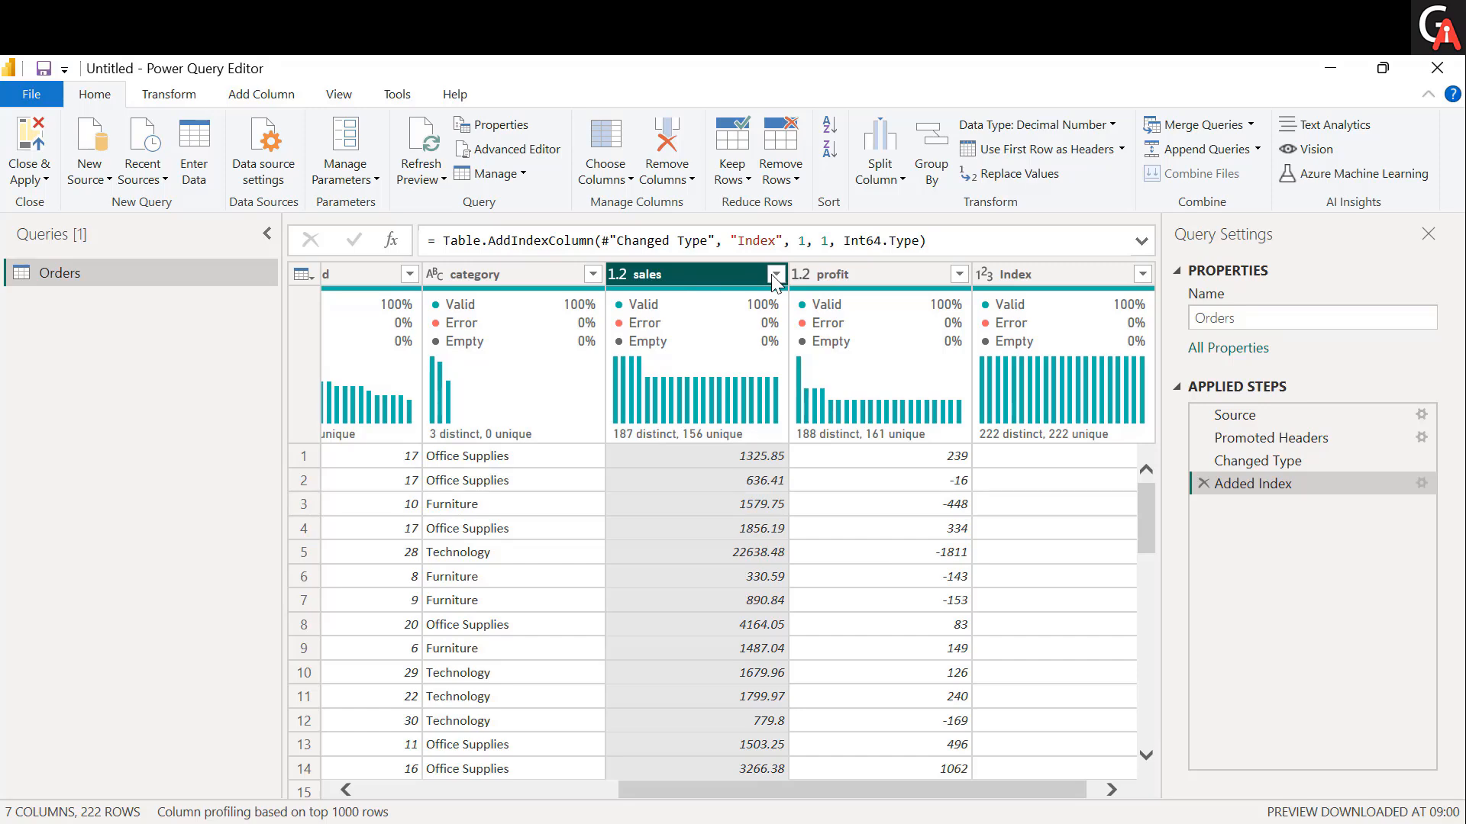
pyautogui.click(830, 136)
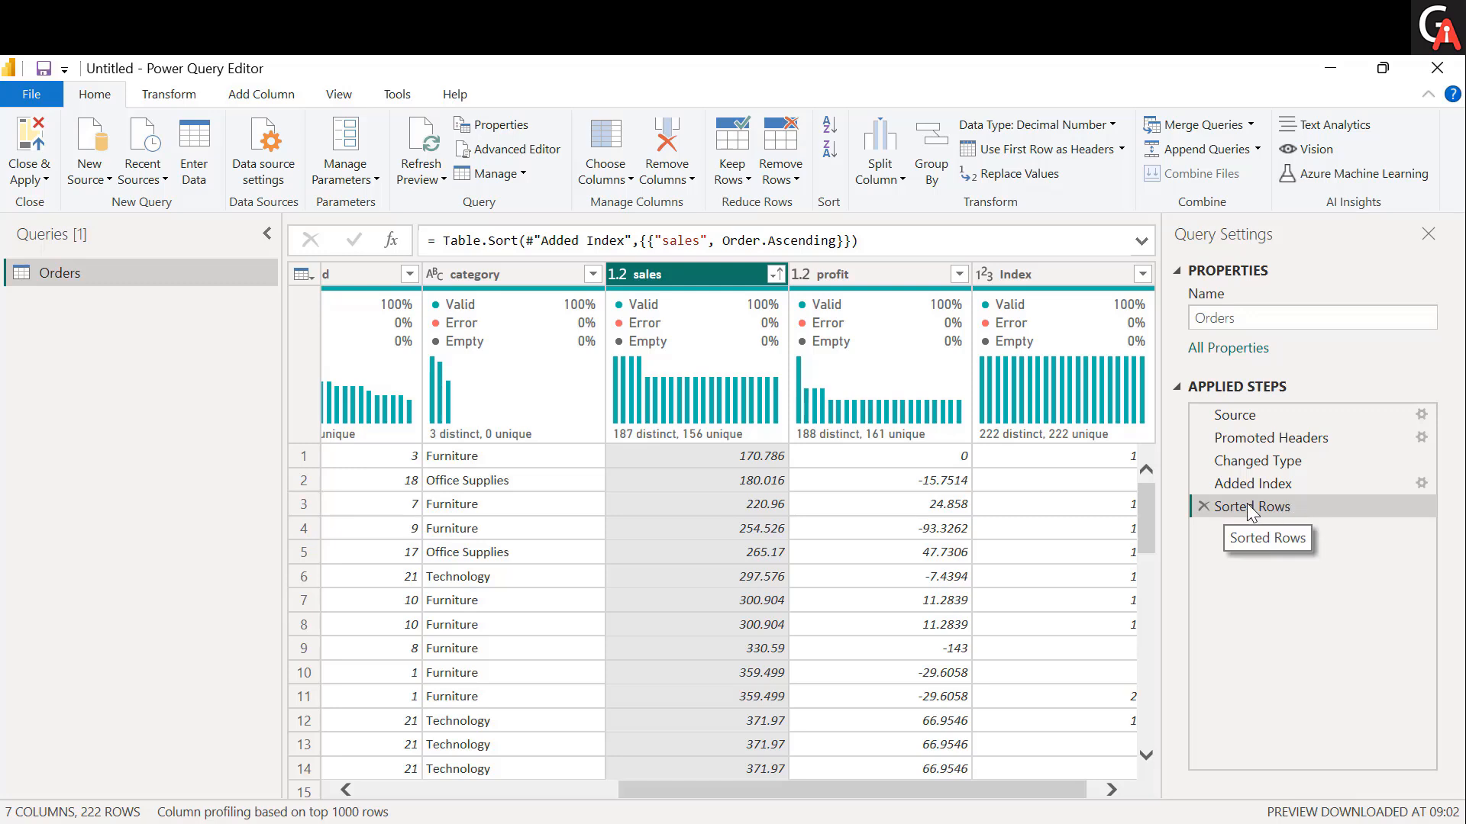
pyautogui.click(1200, 507)
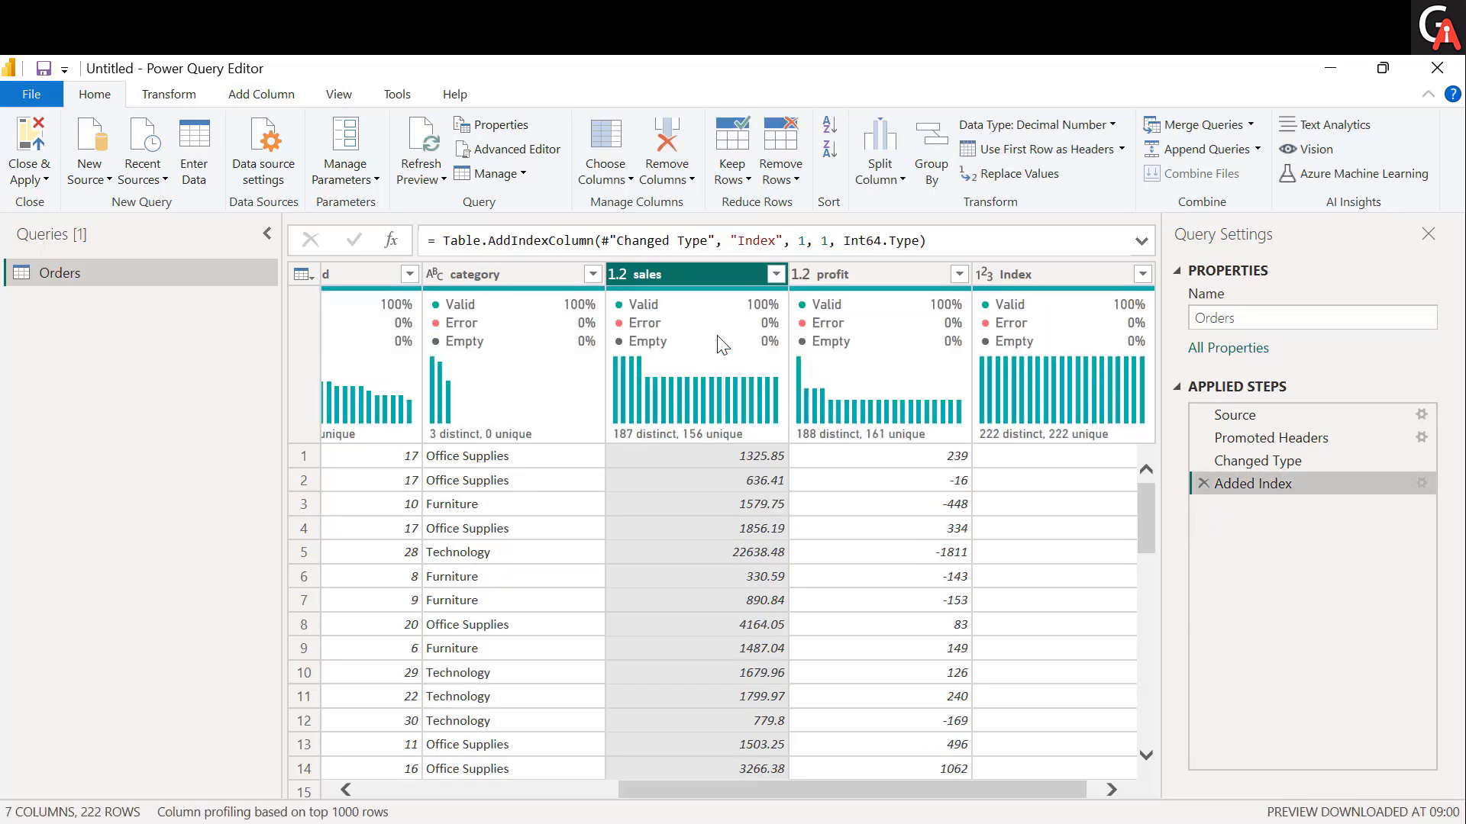
# Reapply an ascending sort on the sales column and check the column's sort options.
pyautogui.click(777, 273)
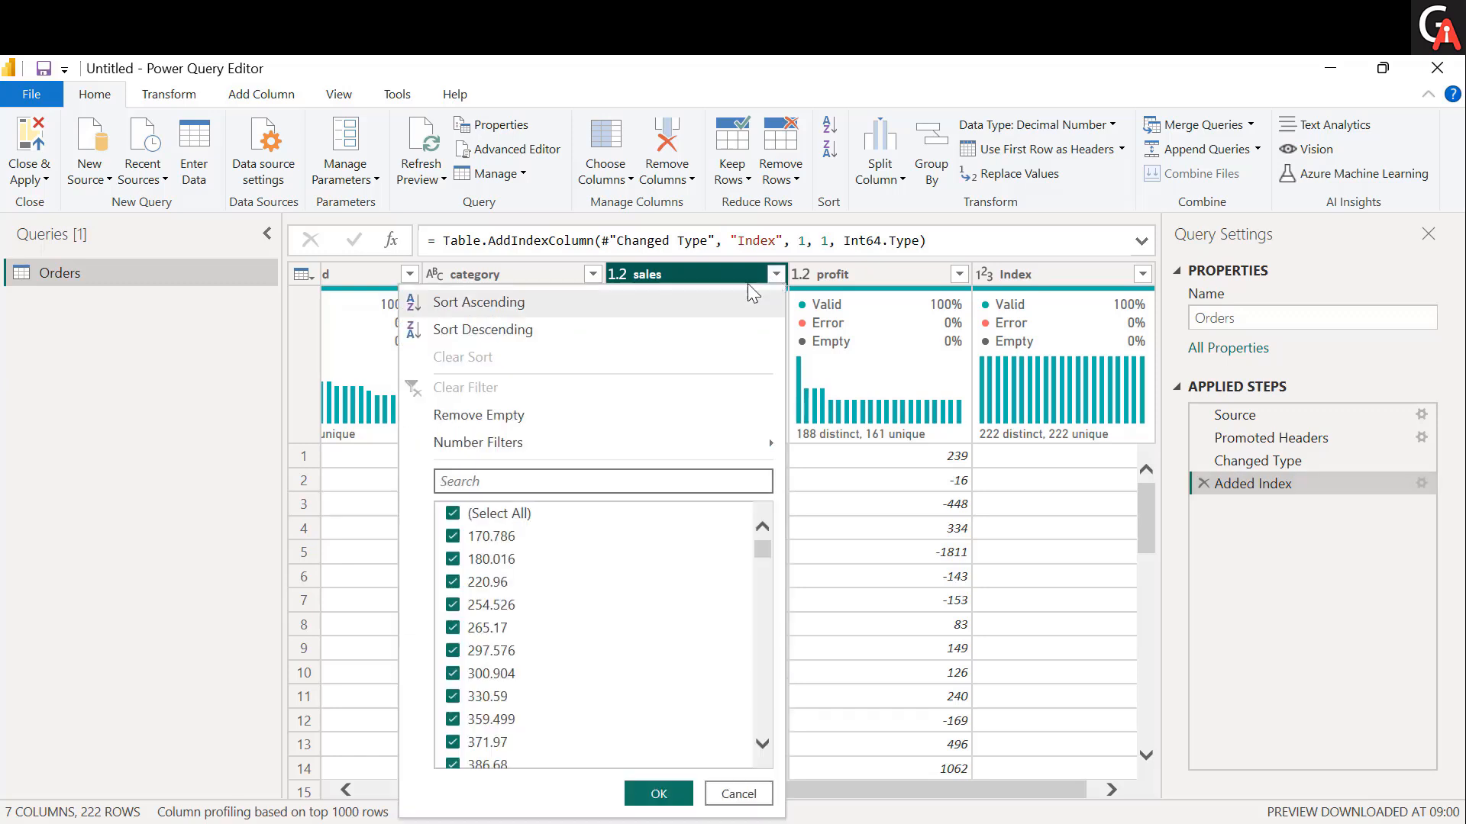
pyautogui.click(616, 302)
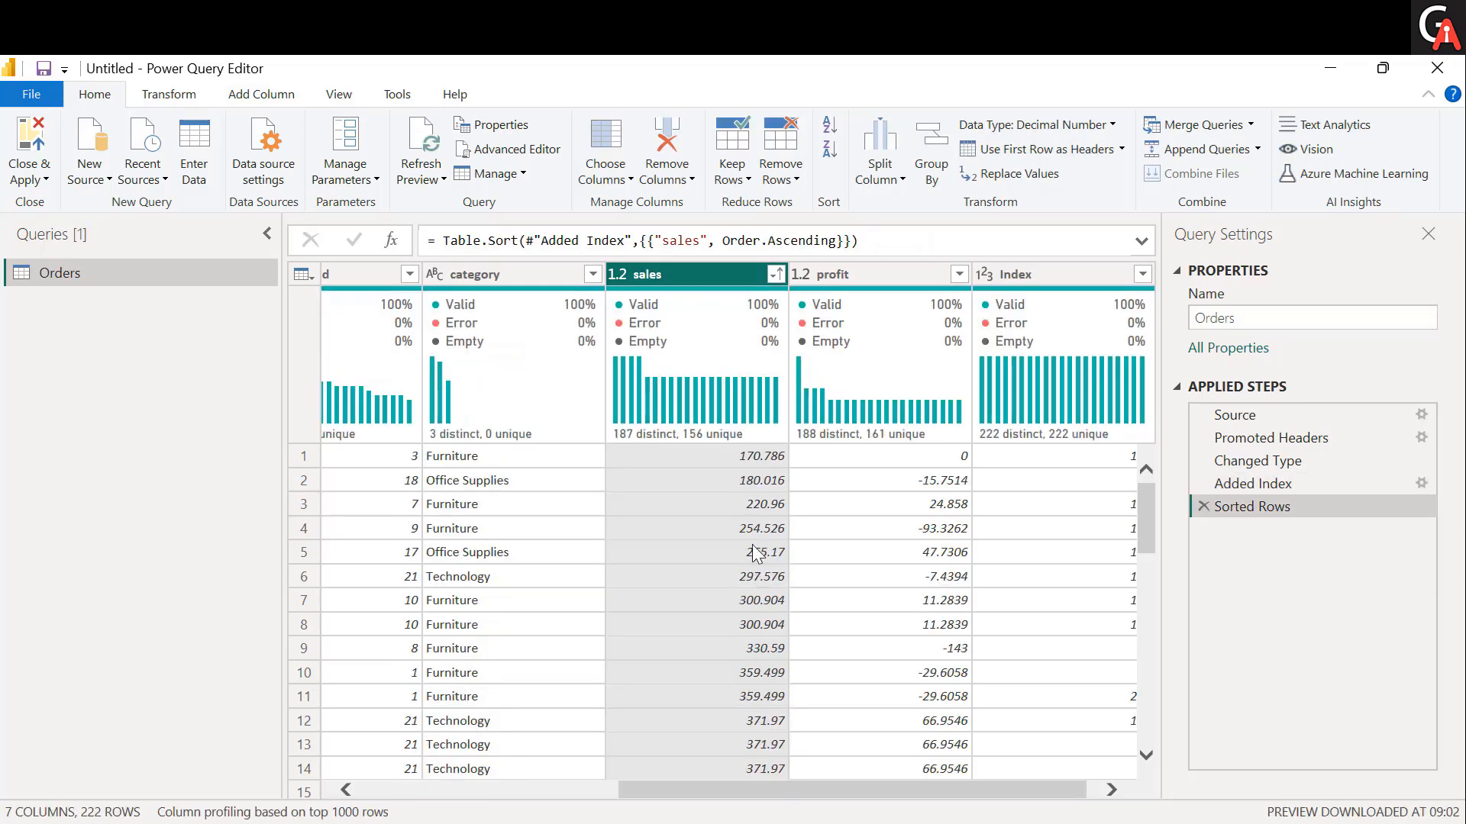
pyautogui.click(776, 275)
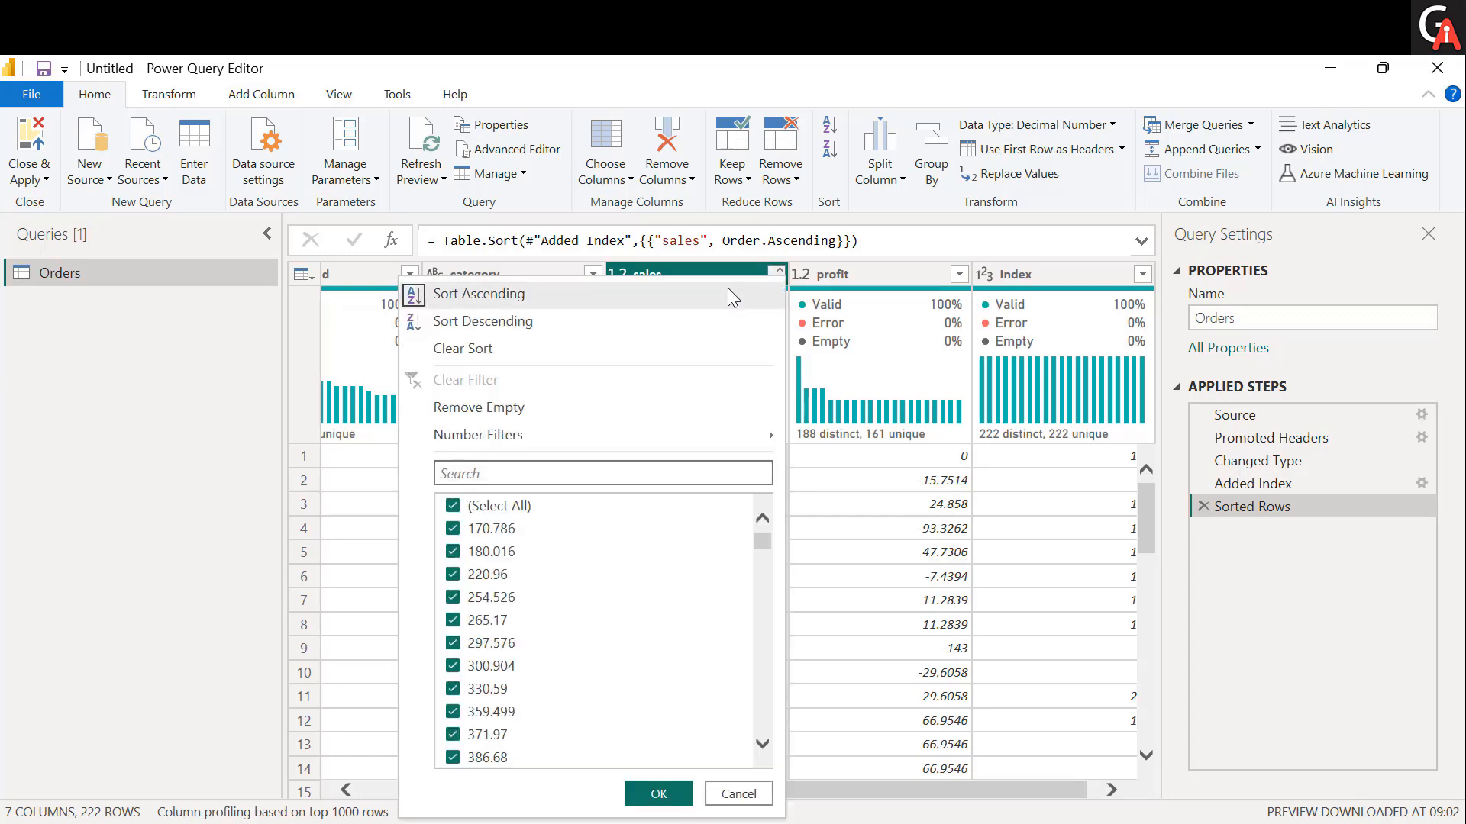
pyautogui.click(823, 276)
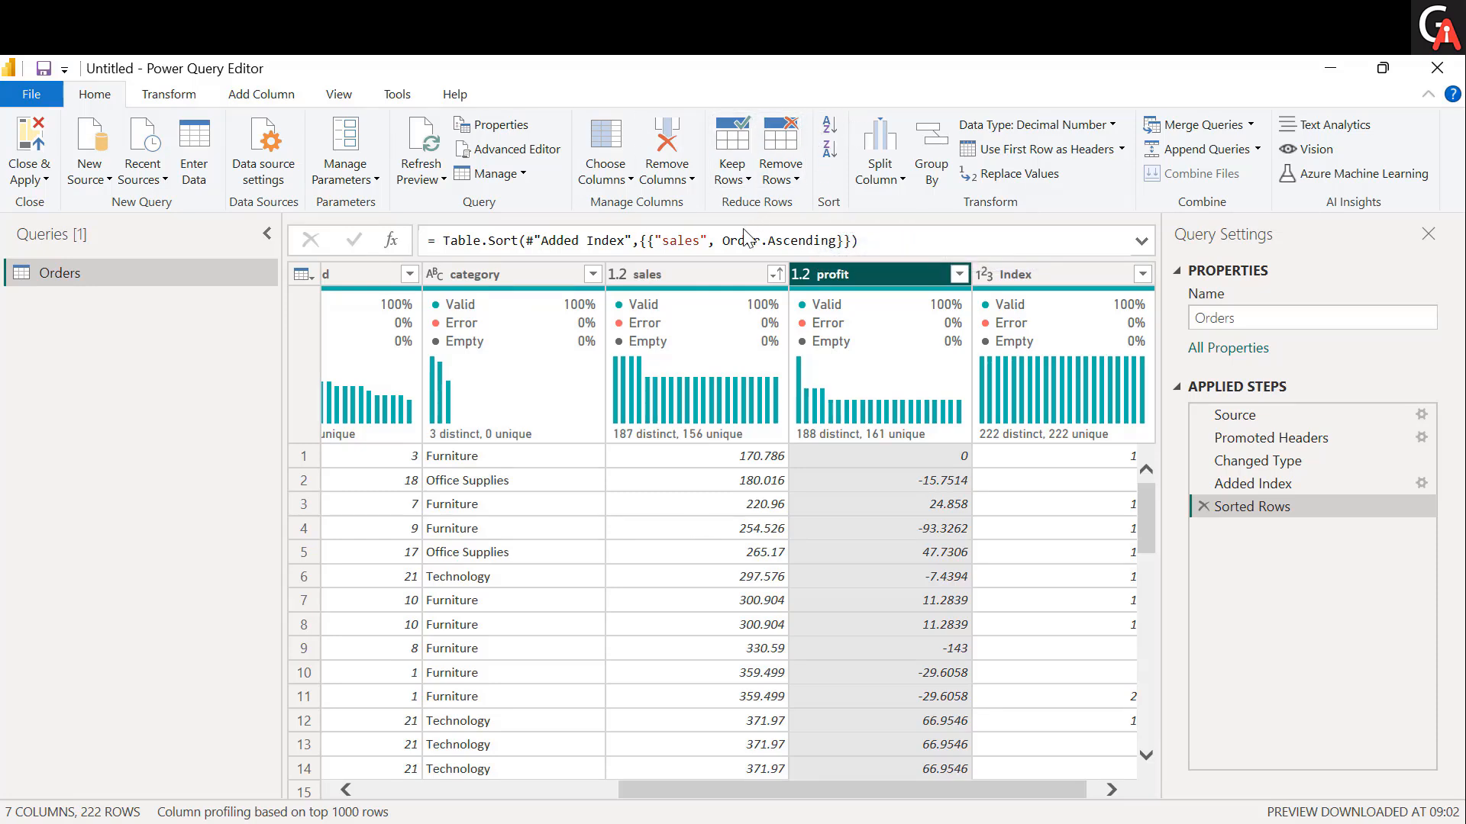
# Sort the Orders table by the sales column in descending order.
pyautogui.click(720, 276)
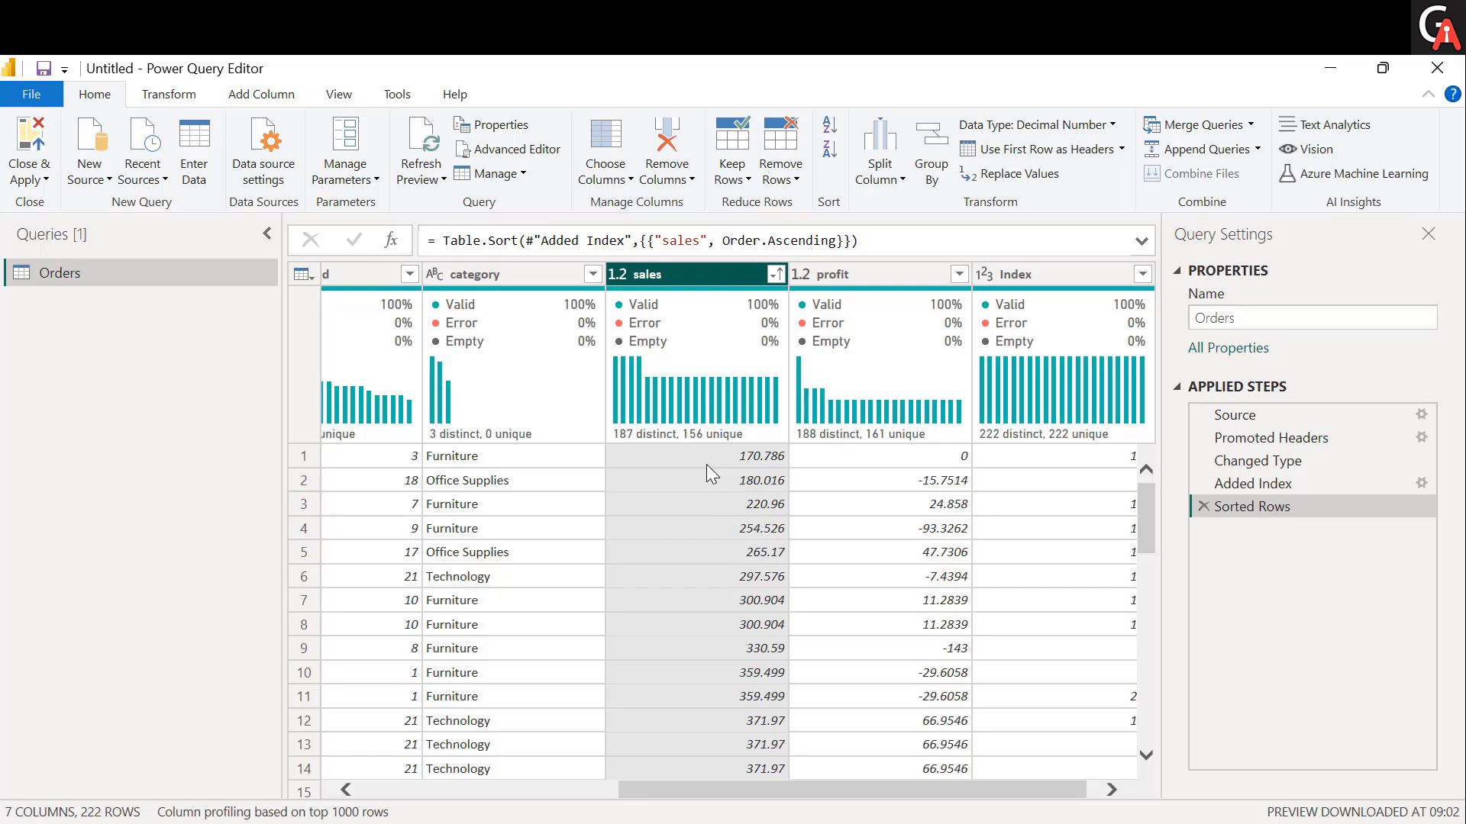
pyautogui.click(831, 150)
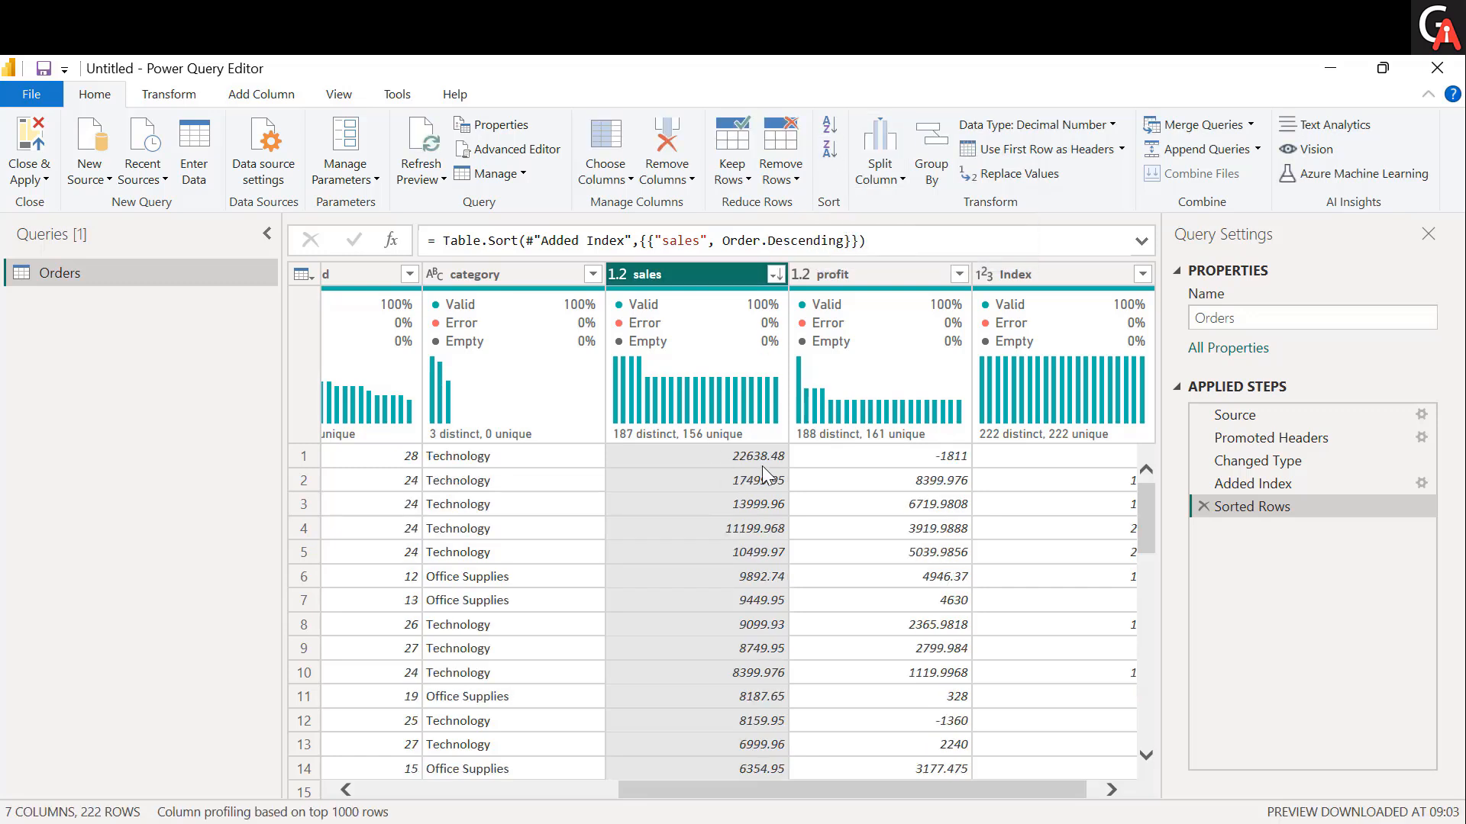
pyautogui.click(710, 548)
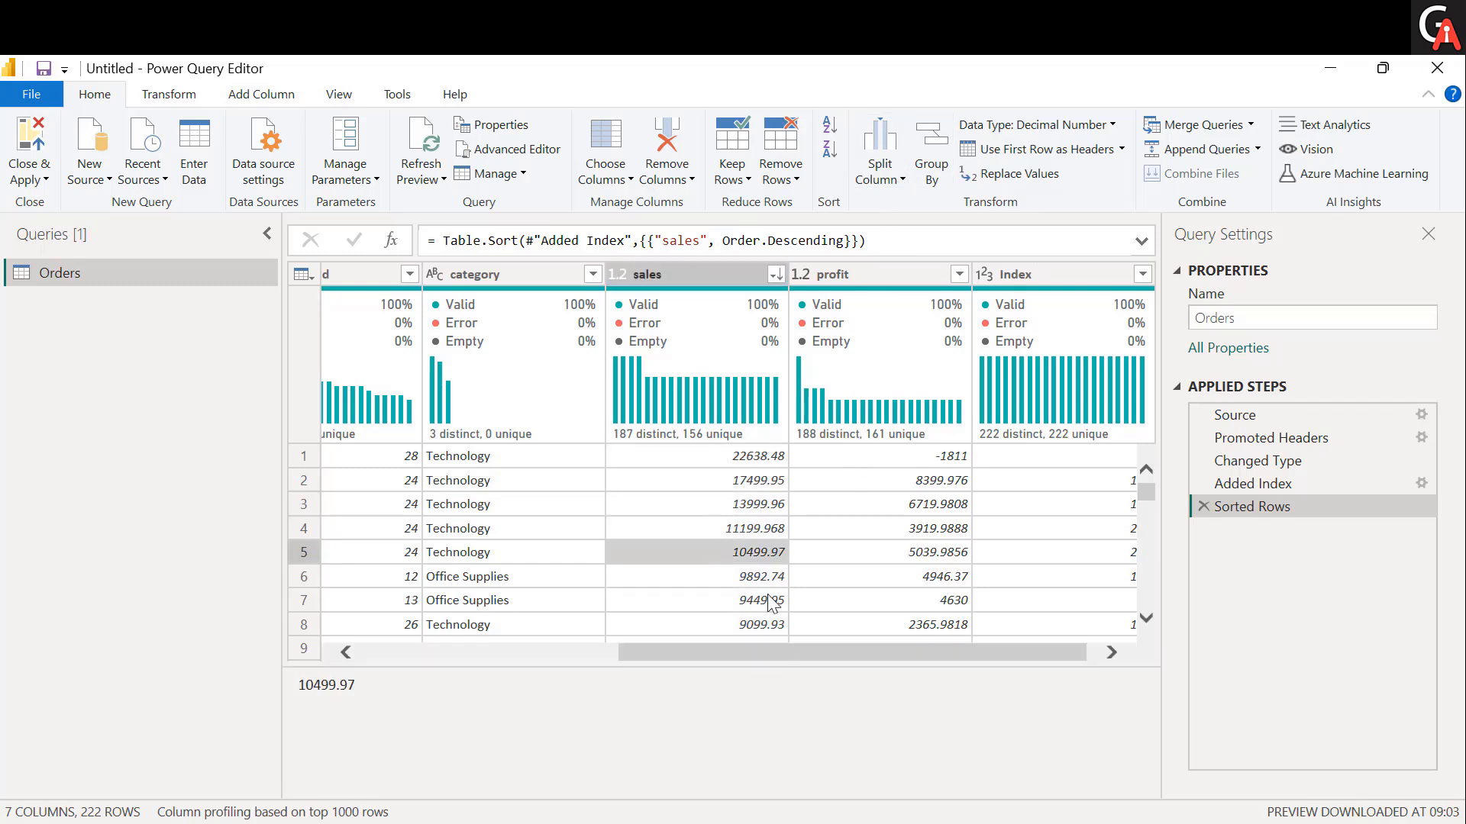
pyautogui.hscroll(-3, 792, 596)
pyautogui.hscroll(-3, 794, 596)
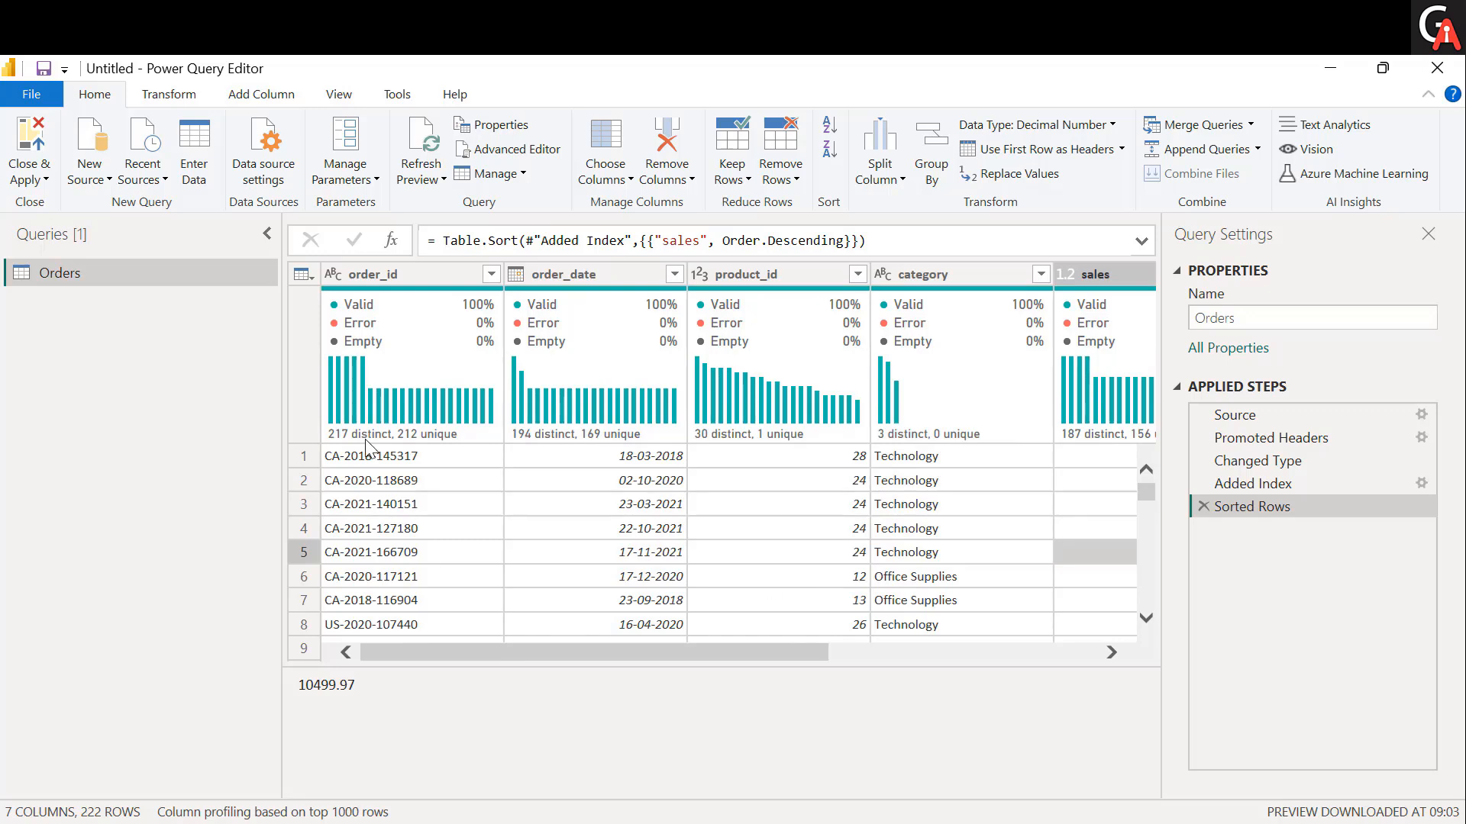
# Split the order_id column by the custom delimiter "-" at each occurrence of the delimiter.
pyautogui.click(418, 274)
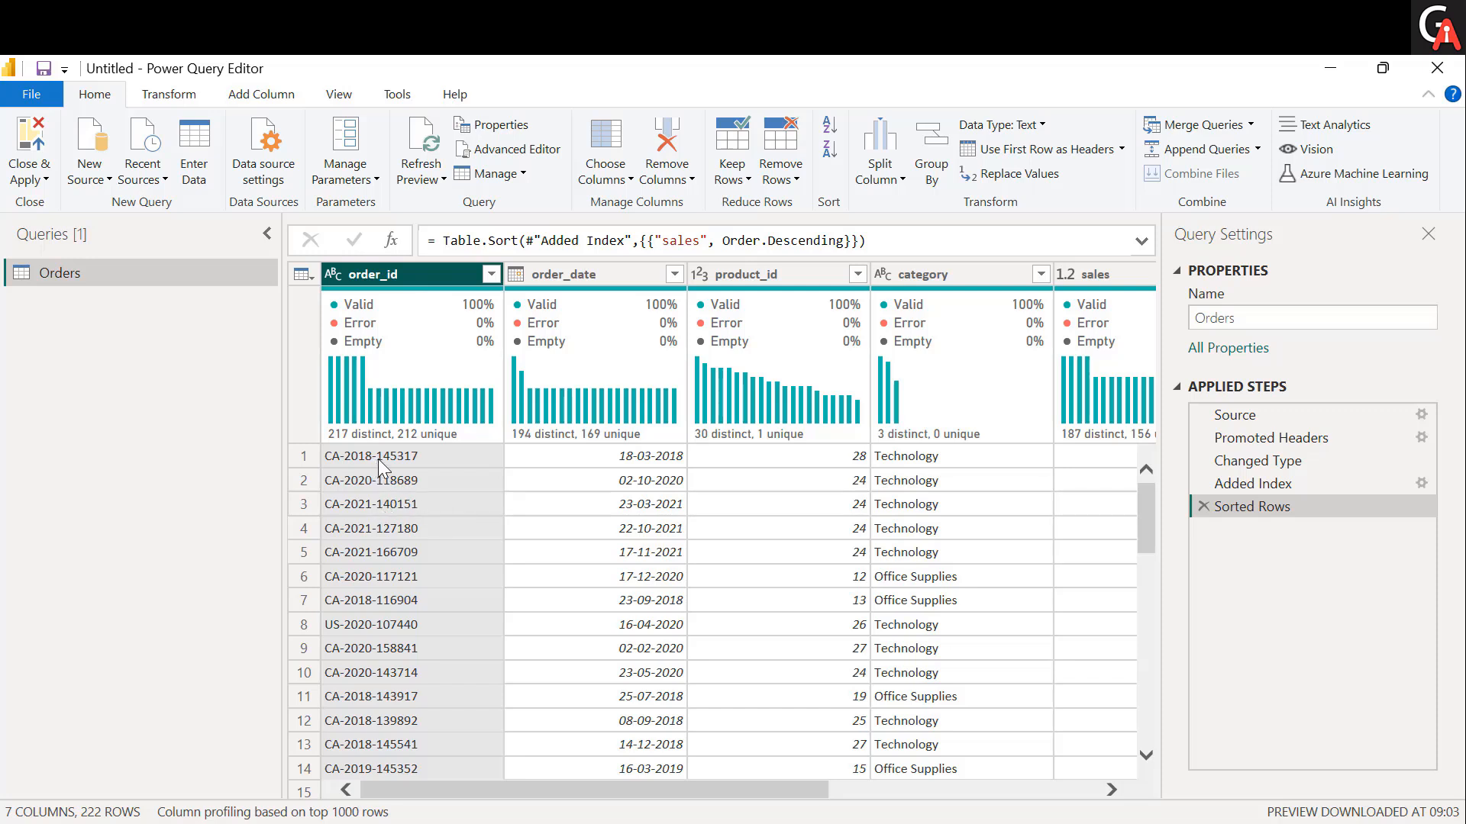
pyautogui.click(417, 455)
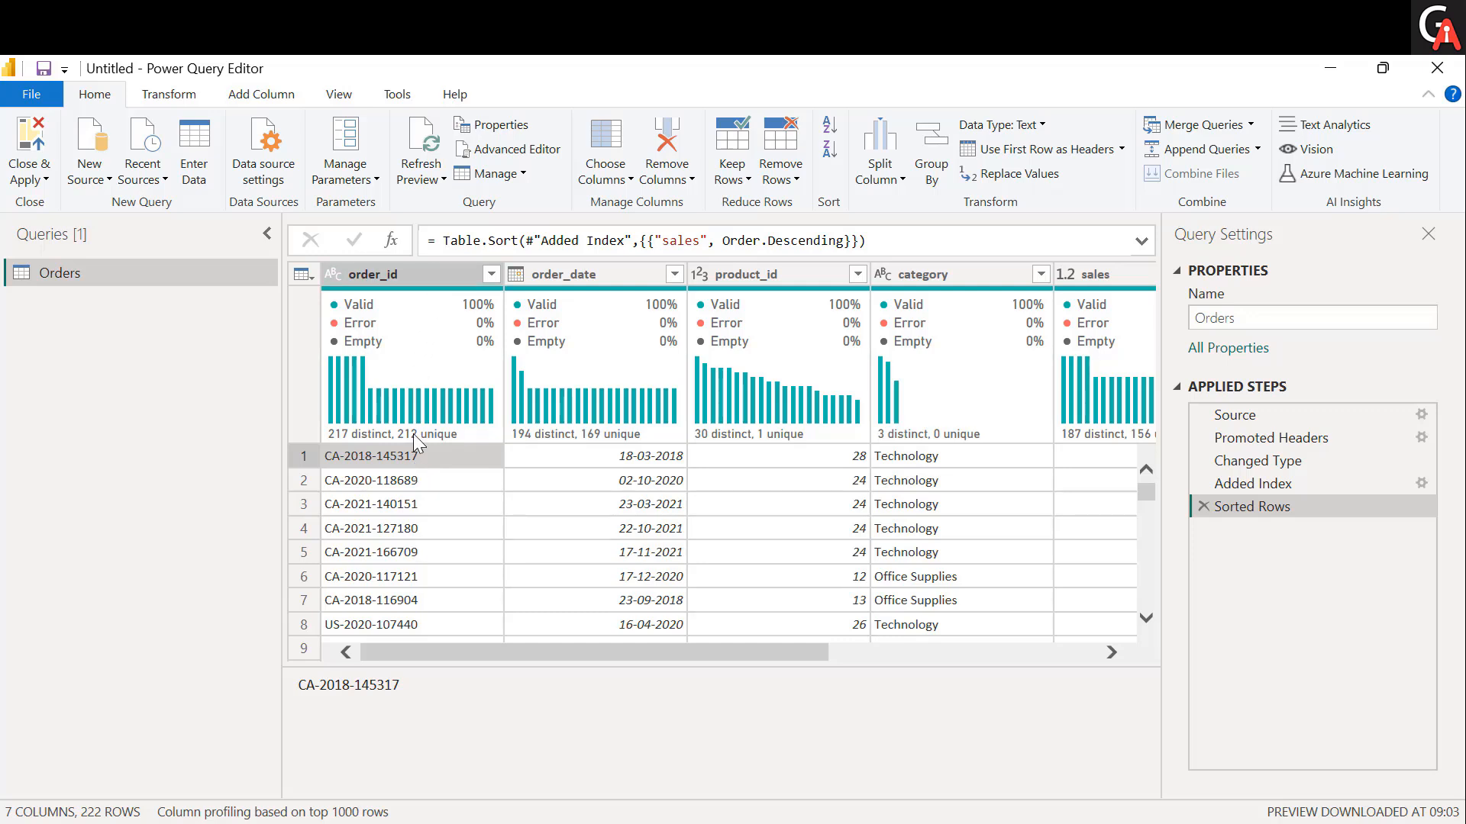
pyautogui.click(426, 275)
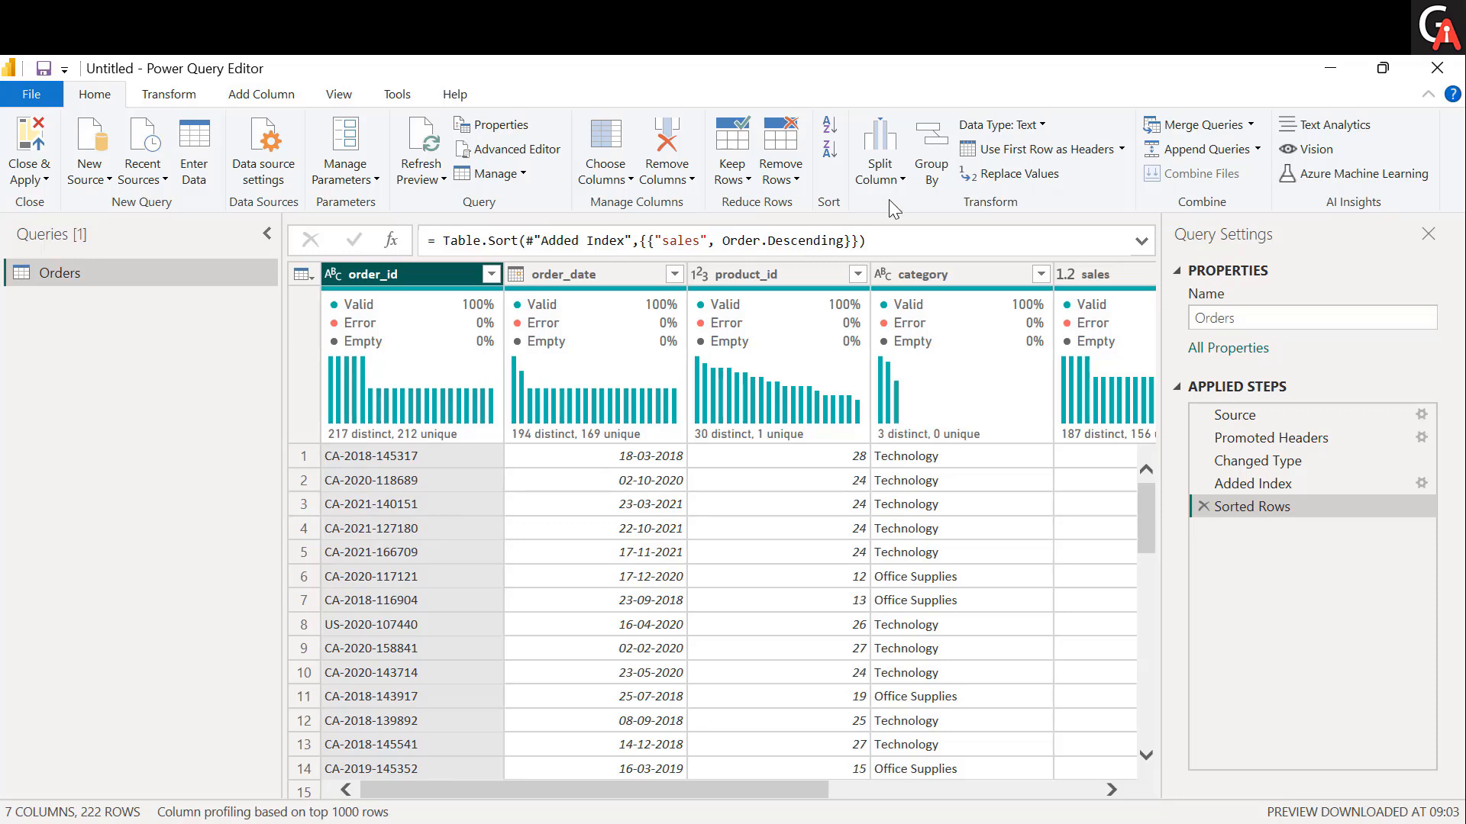
pyautogui.click(890, 176)
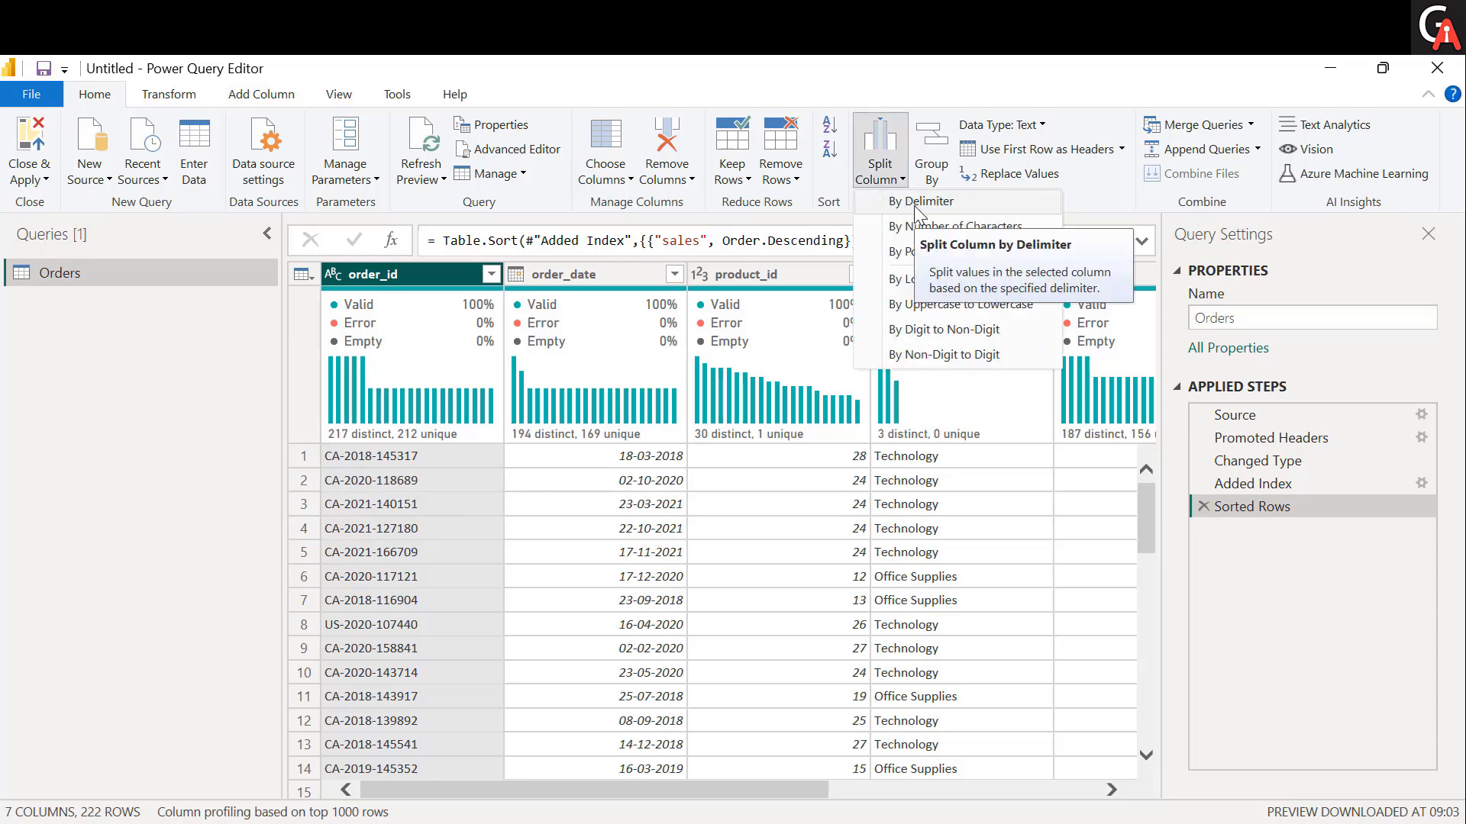
pyautogui.click(913, 205)
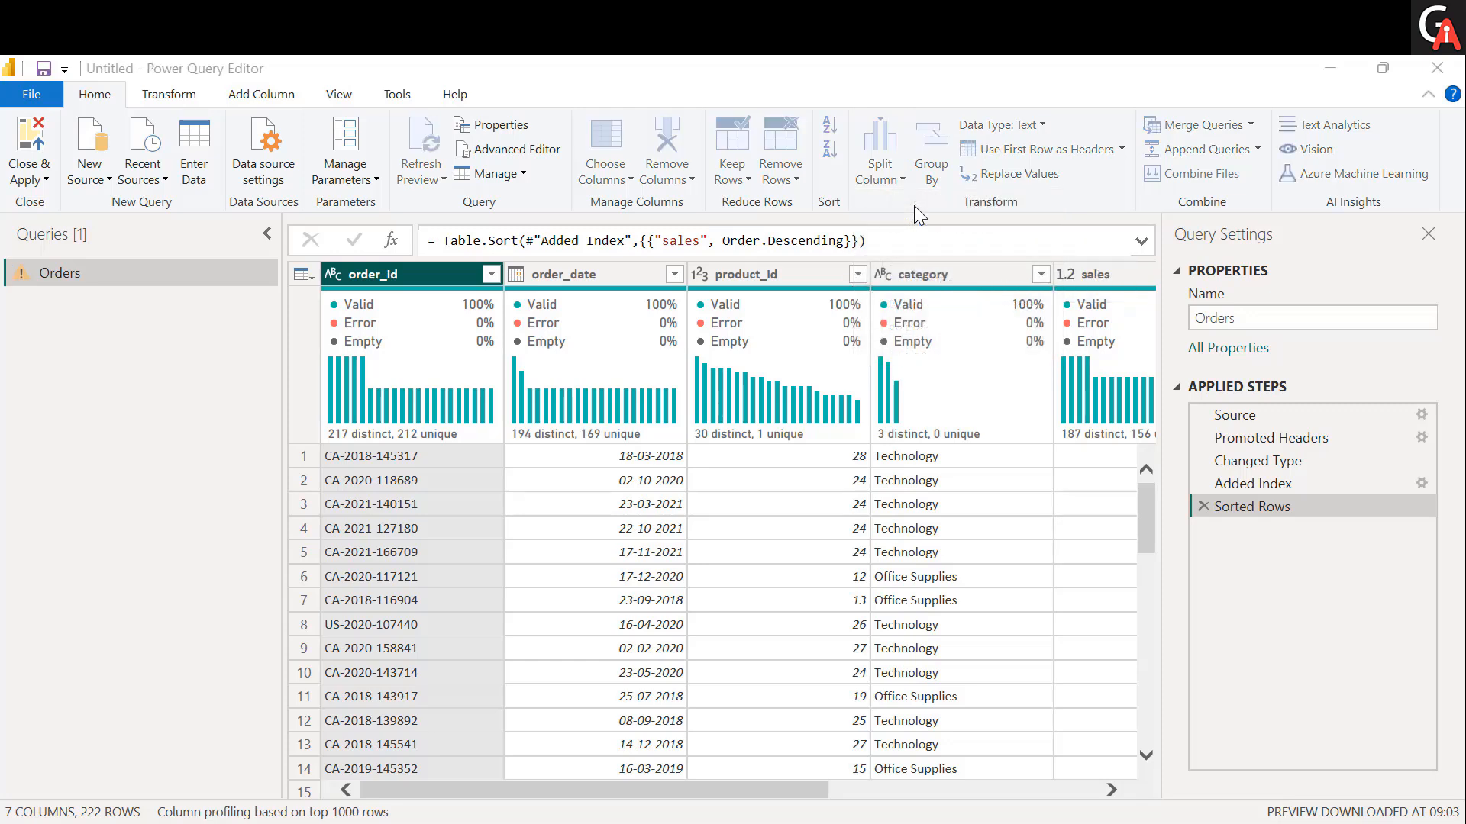
pyautogui.moveTo(619, 177); pyautogui.dragTo(824, 210)
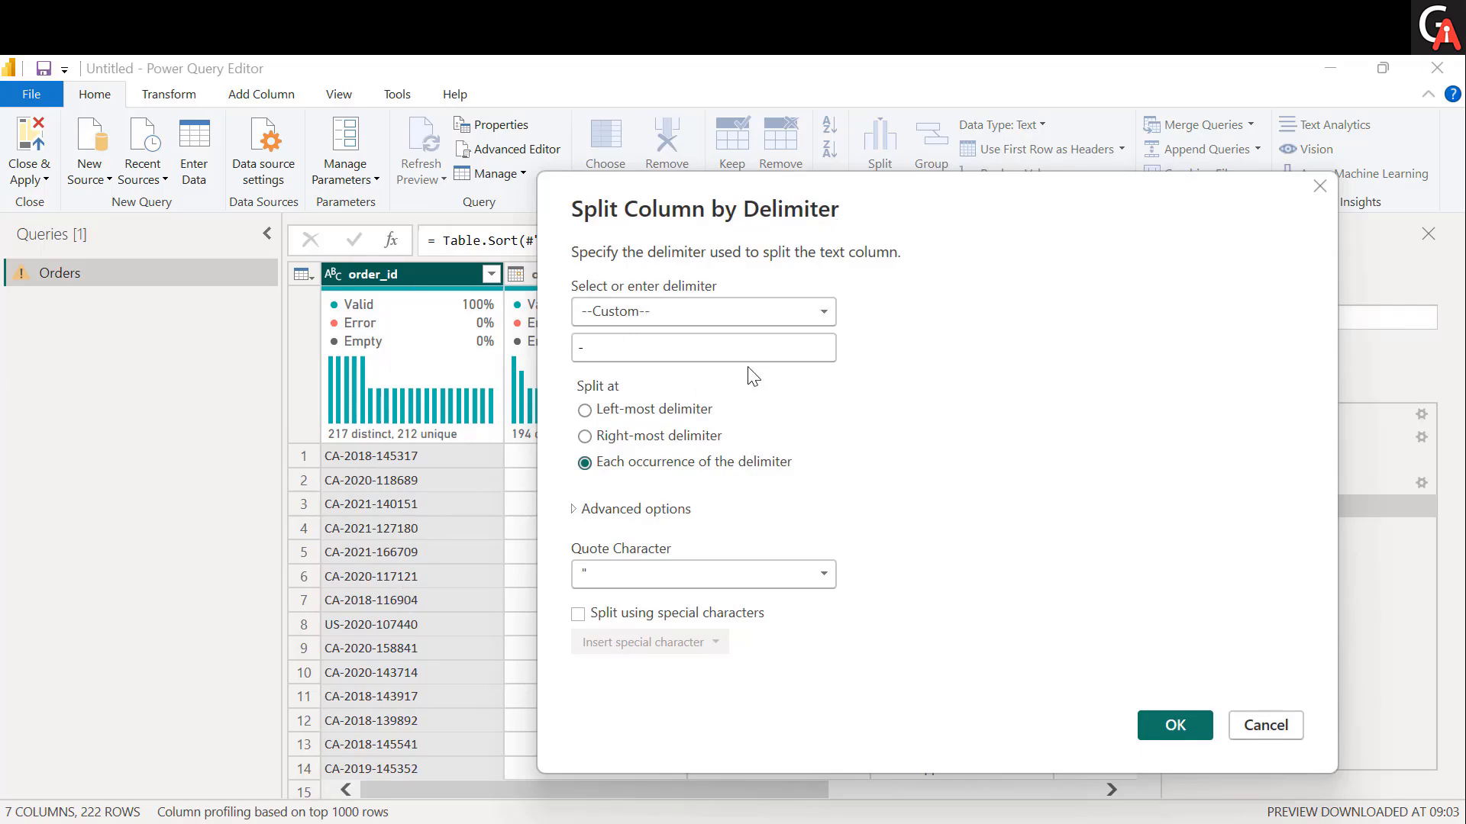
pyautogui.click(618, 356)
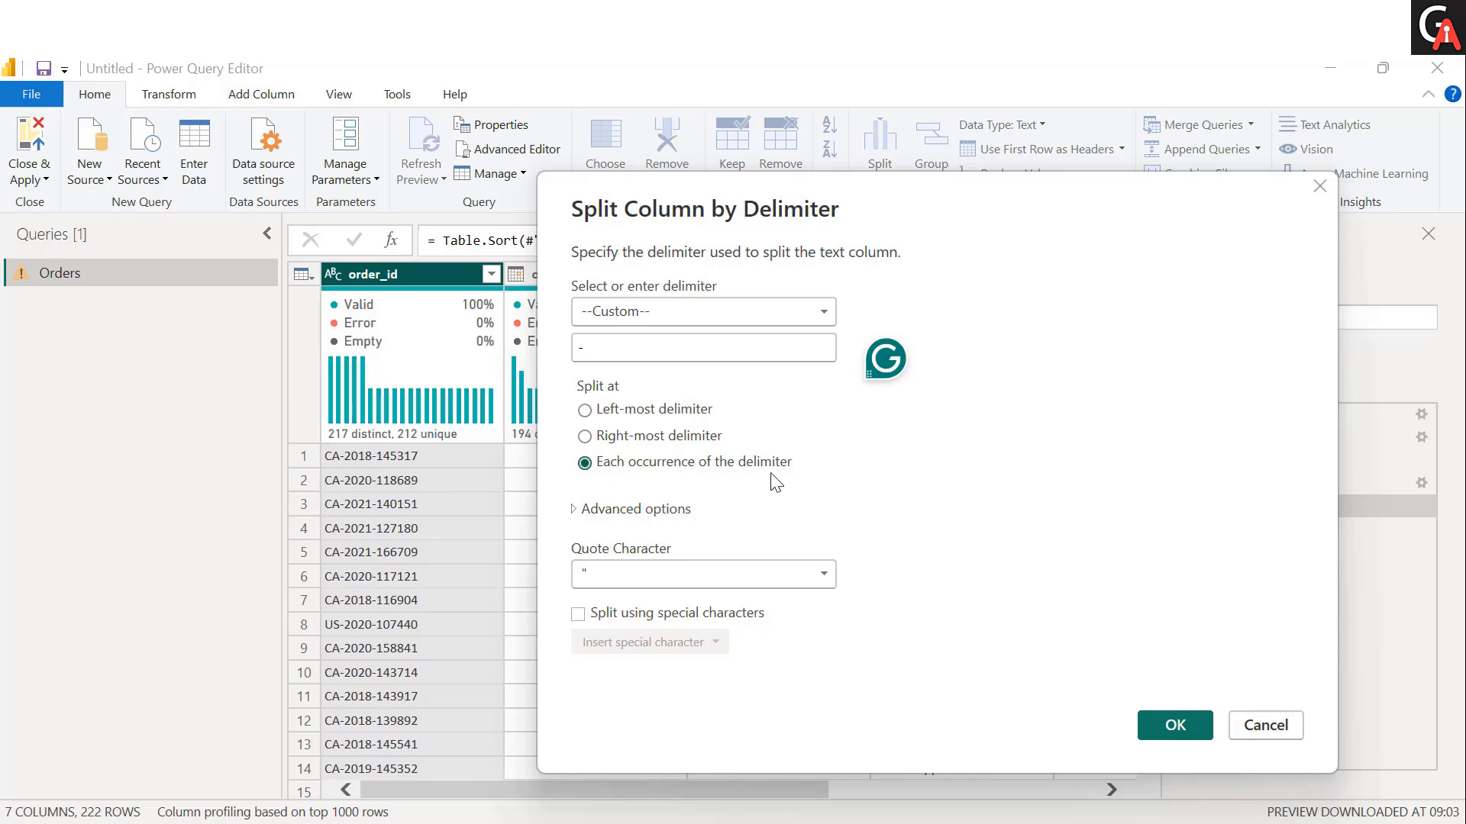
pyautogui.click(1193, 732)
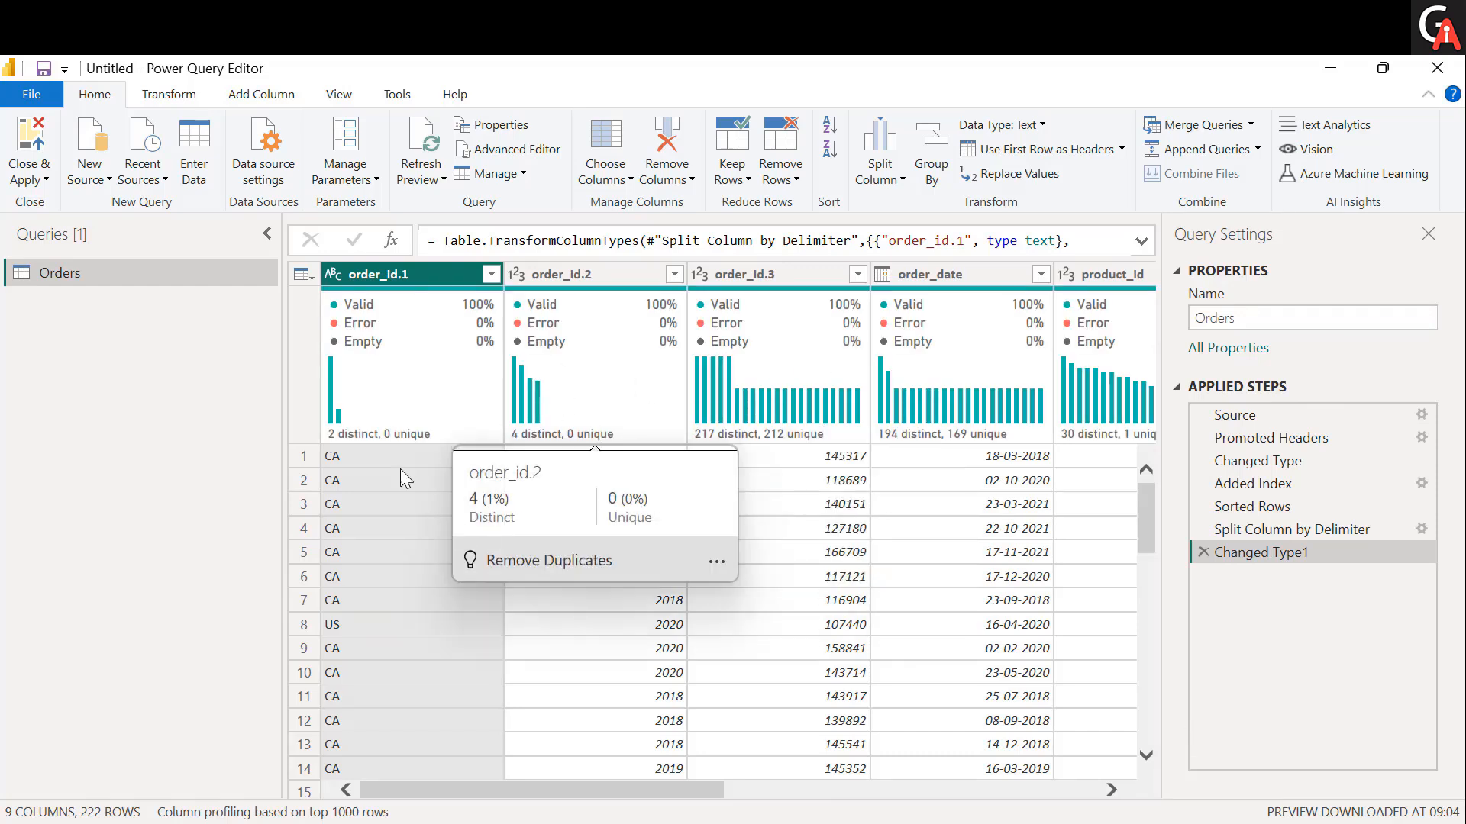
# Check the other column-splitting options, and delete the applied type change and delimiter split of order_id.
pyautogui.click(897, 183)
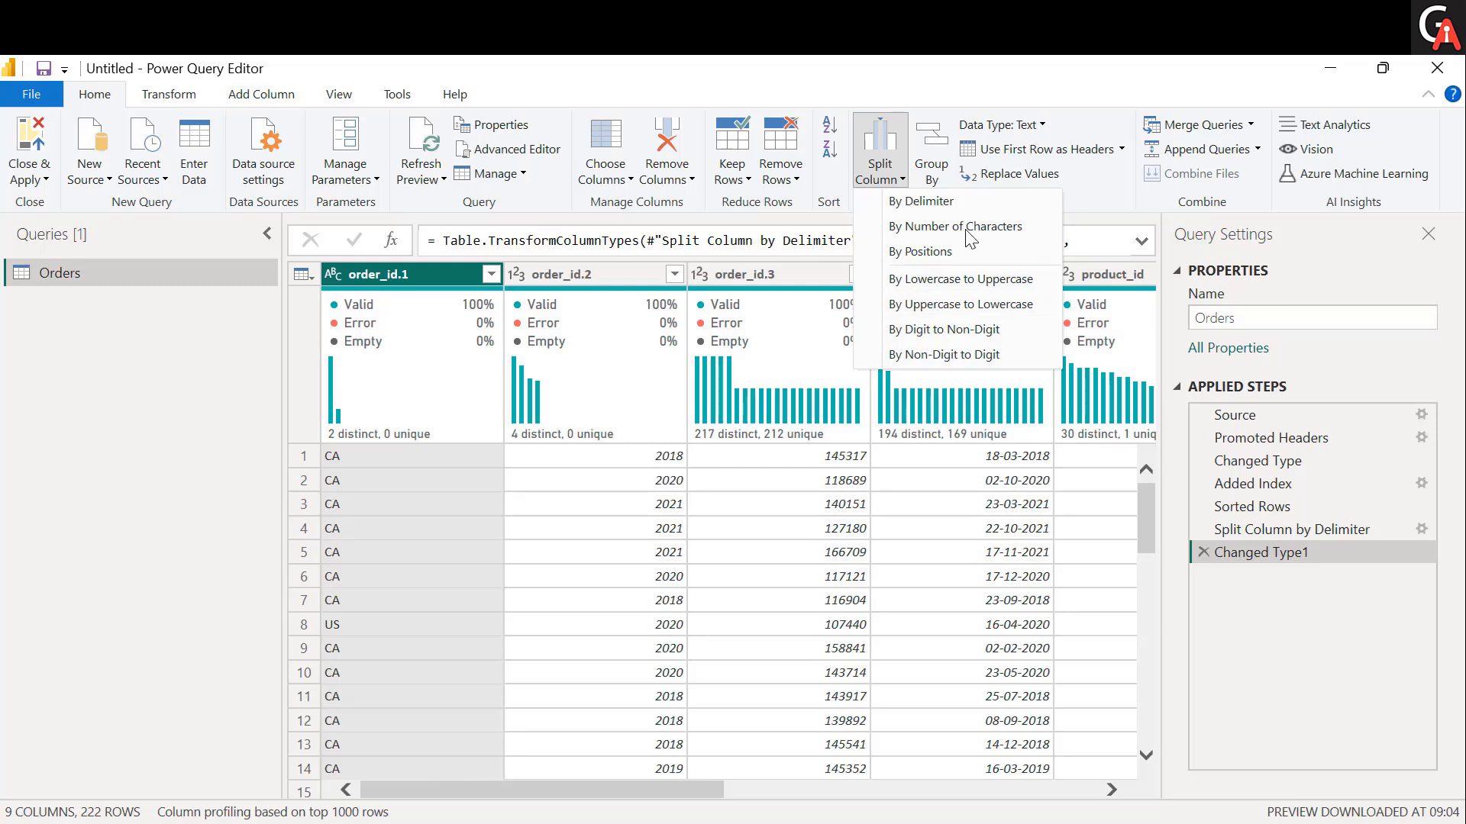
pyautogui.click(441, 536)
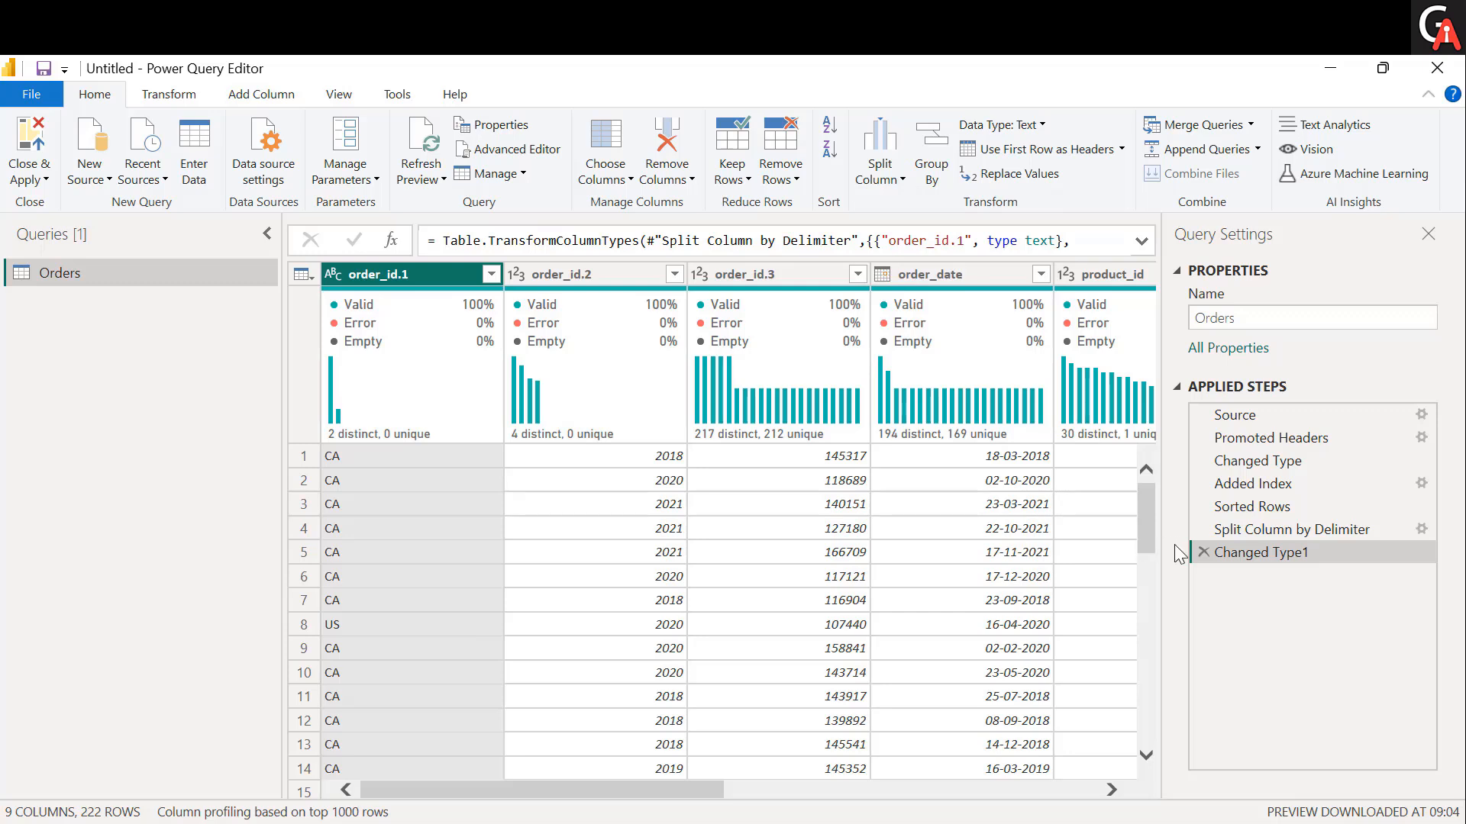
pyautogui.click(1202, 552)
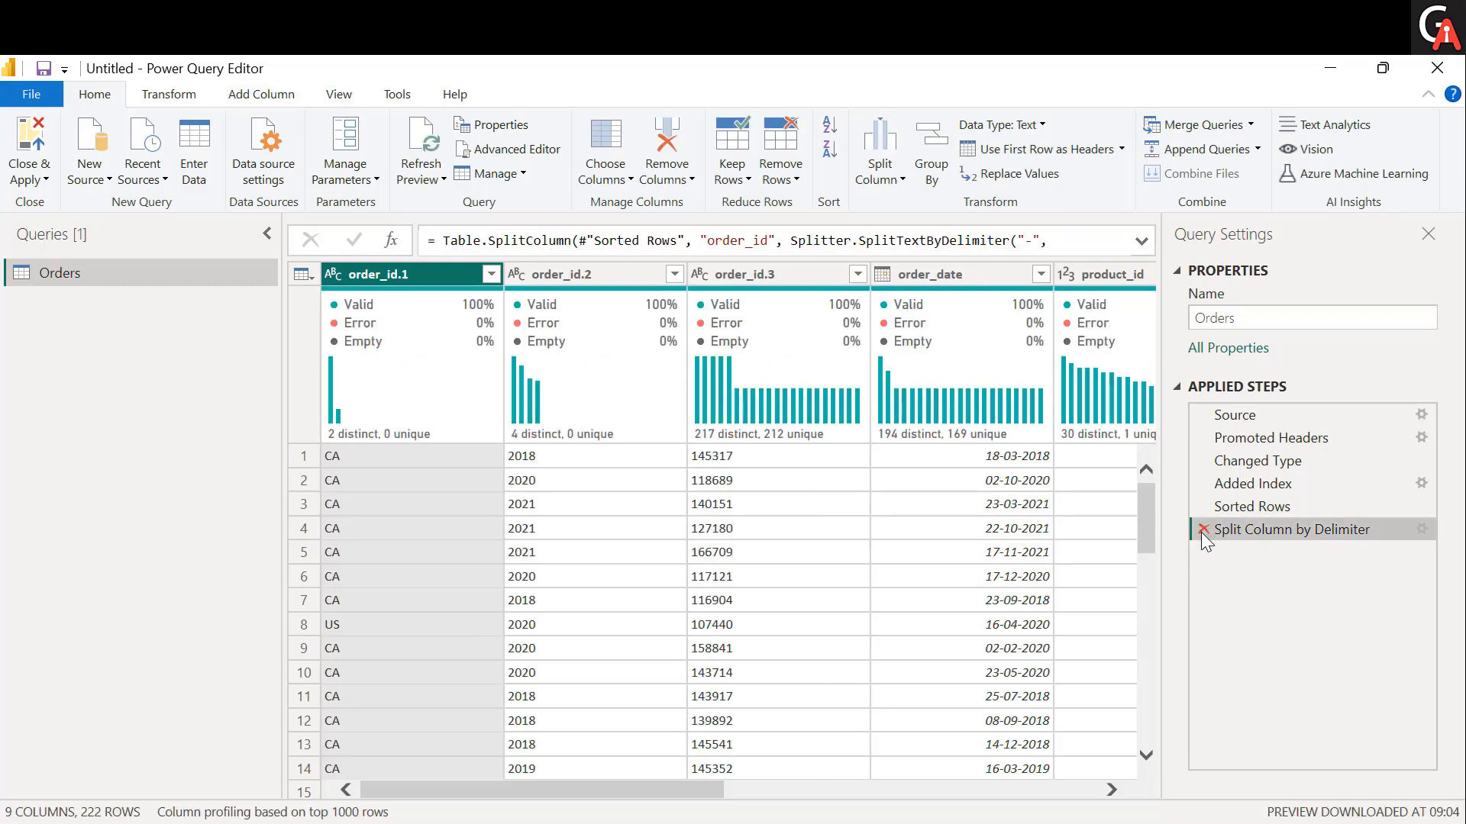
pyautogui.click(1202, 530)
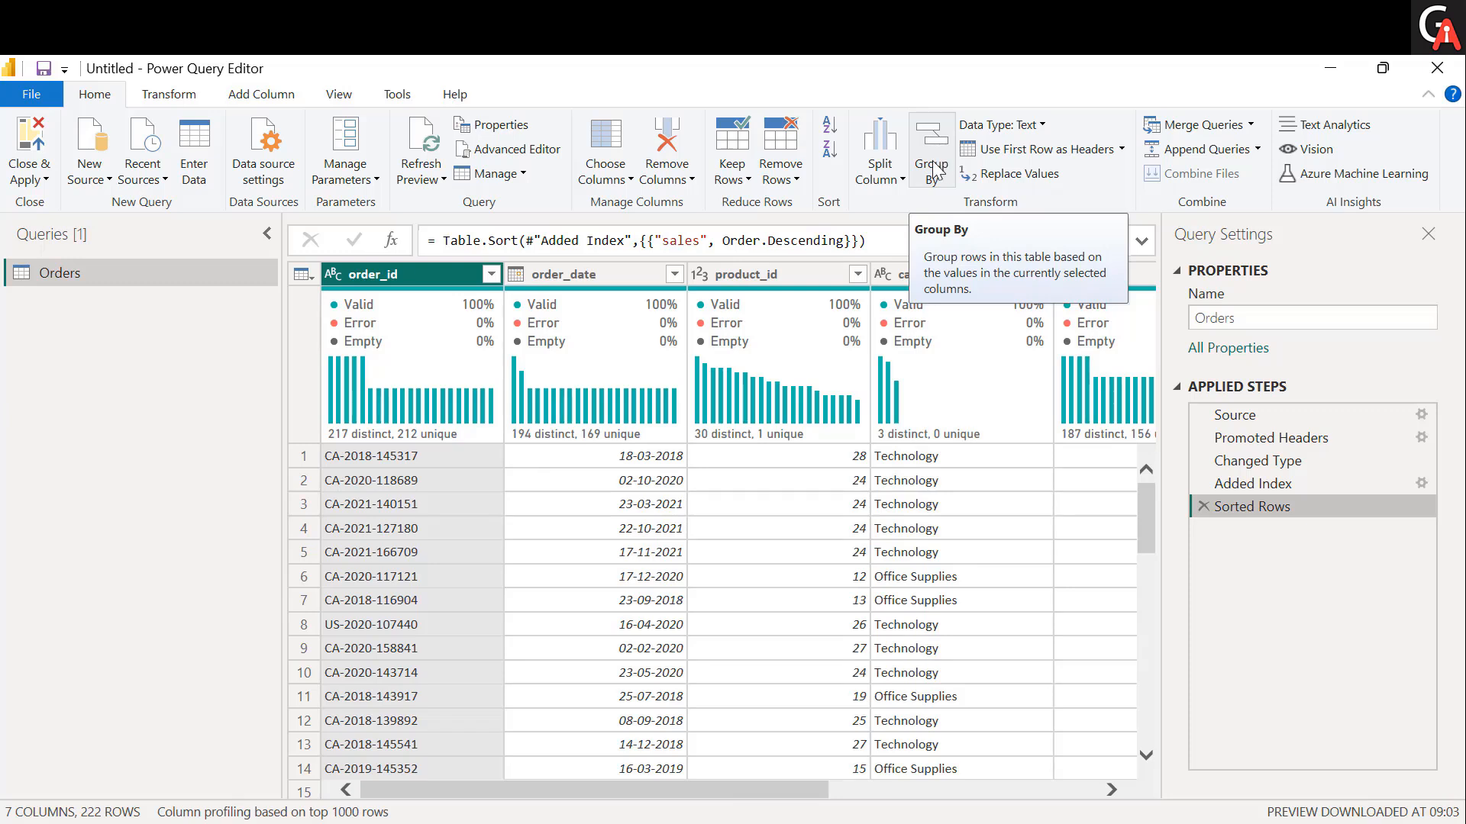
# Examine the category values of the Orders table alongside its sales and profit columns.
pyautogui.hscroll(3, 864, 511)
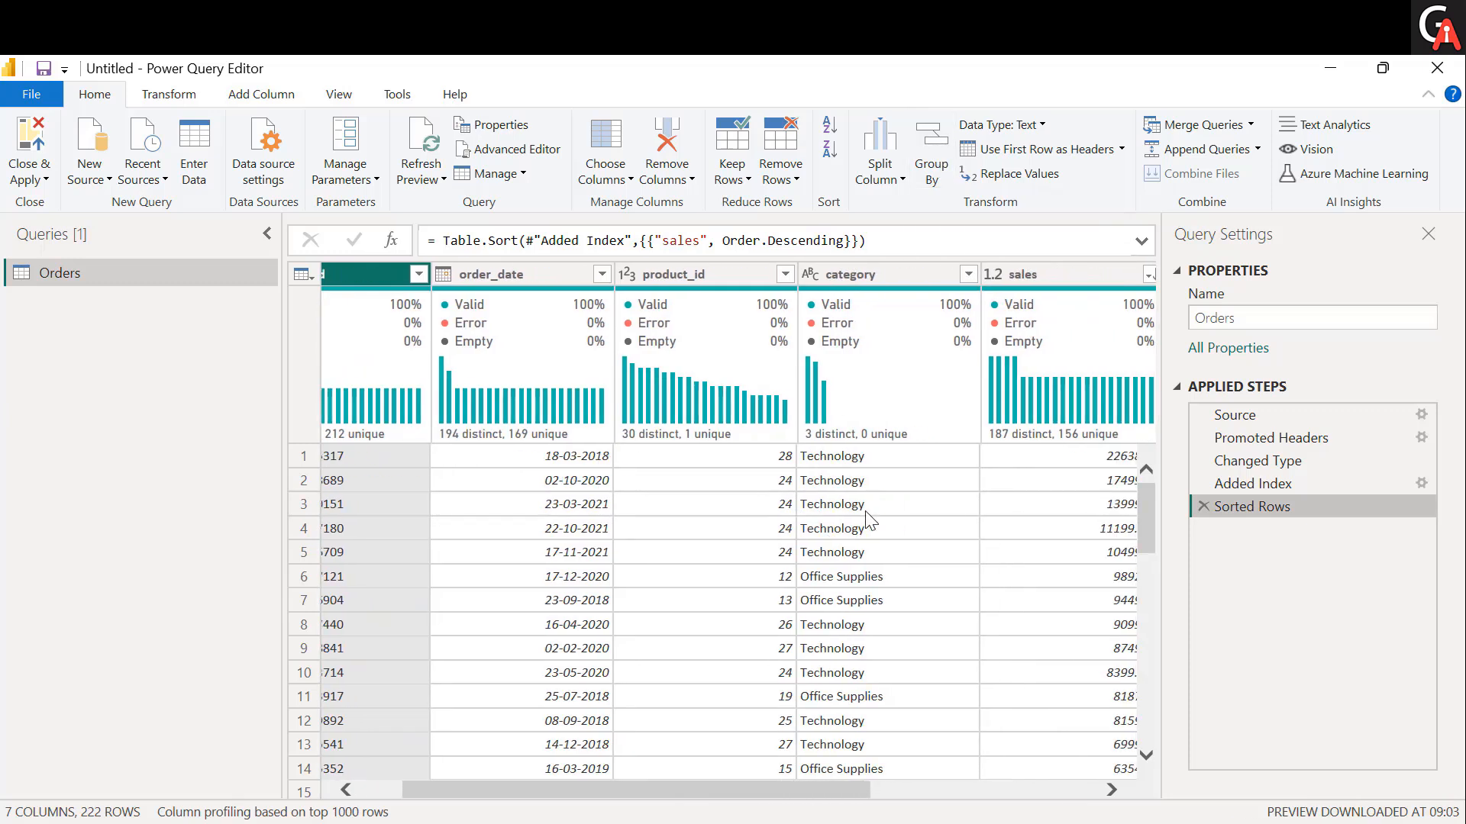
pyautogui.hscroll(10, 866, 521)
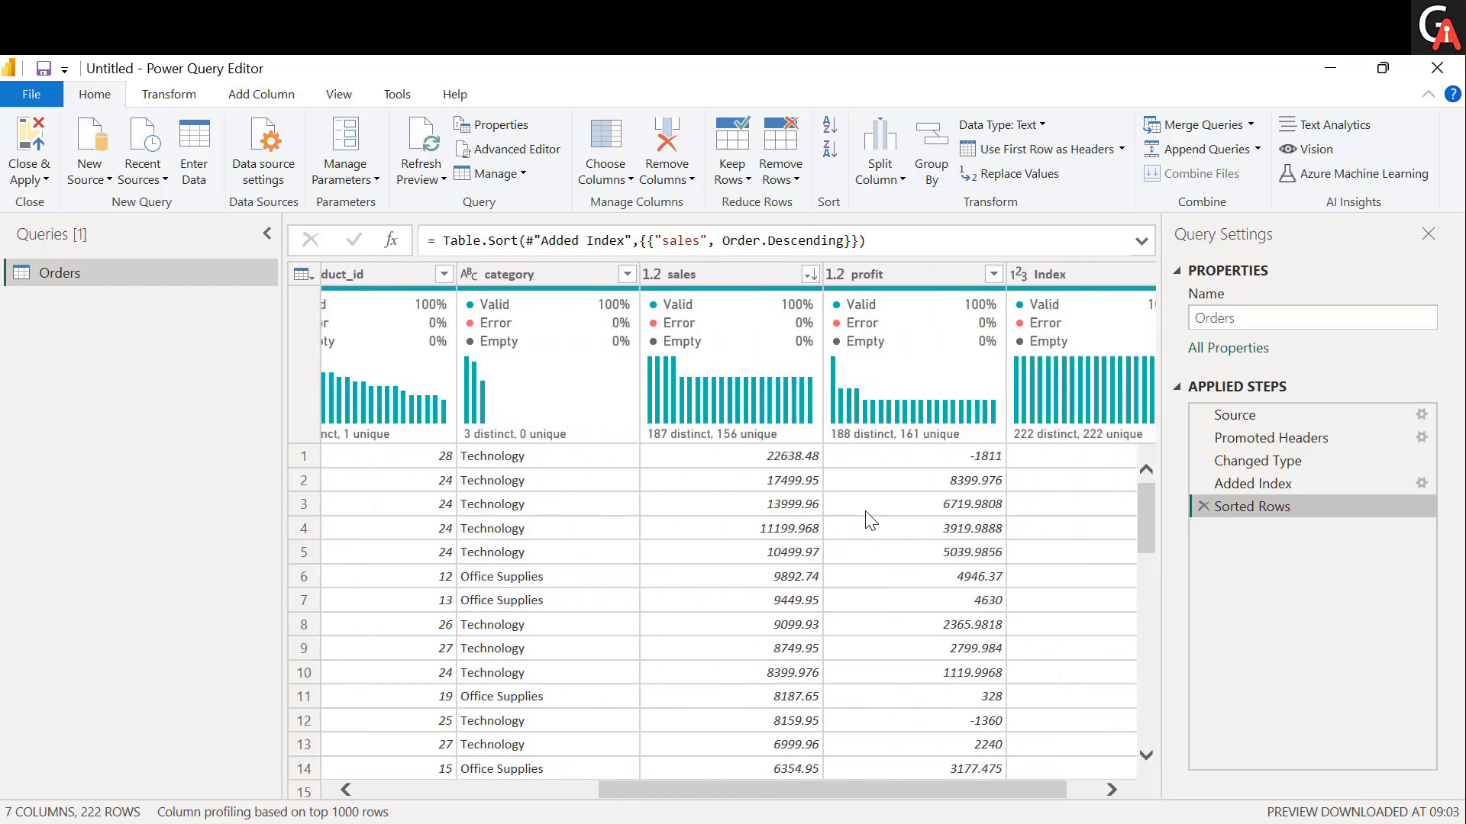
pyautogui.click(555, 456)
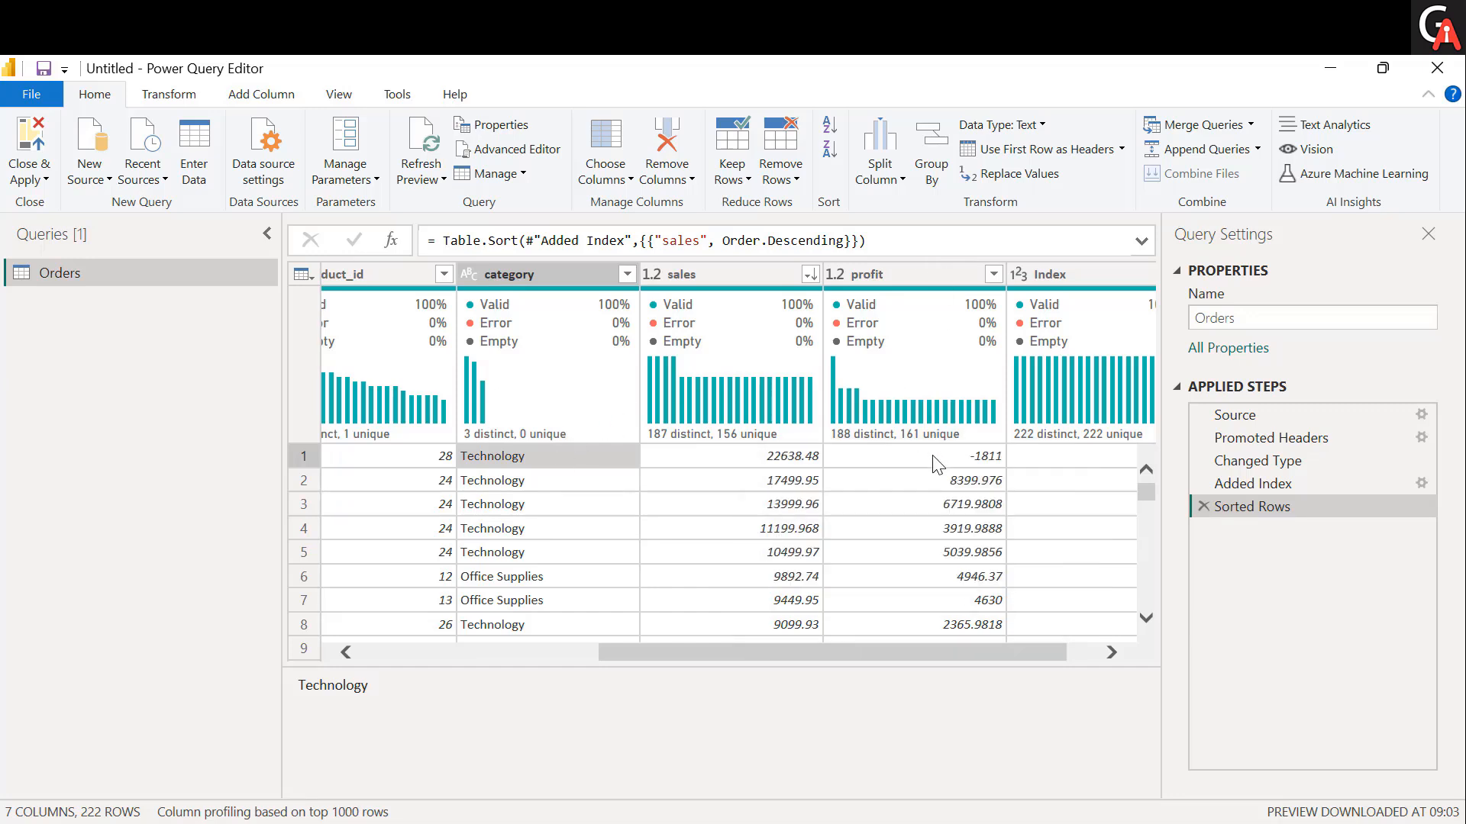
pyautogui.click(554, 500)
pyautogui.click(554, 529)
pyautogui.click(554, 578)
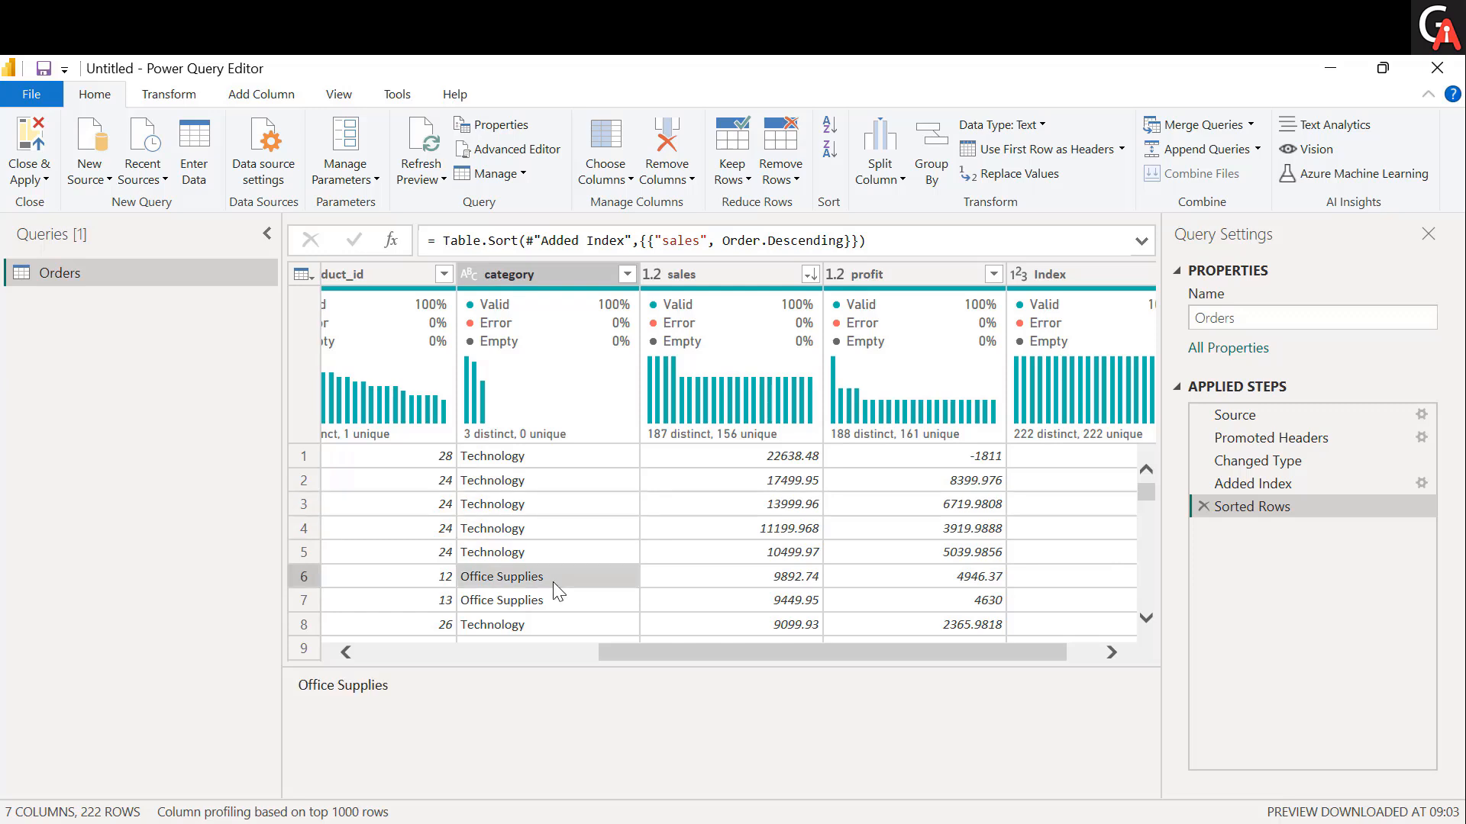
pyautogui.hscroll(-5, 553, 582)
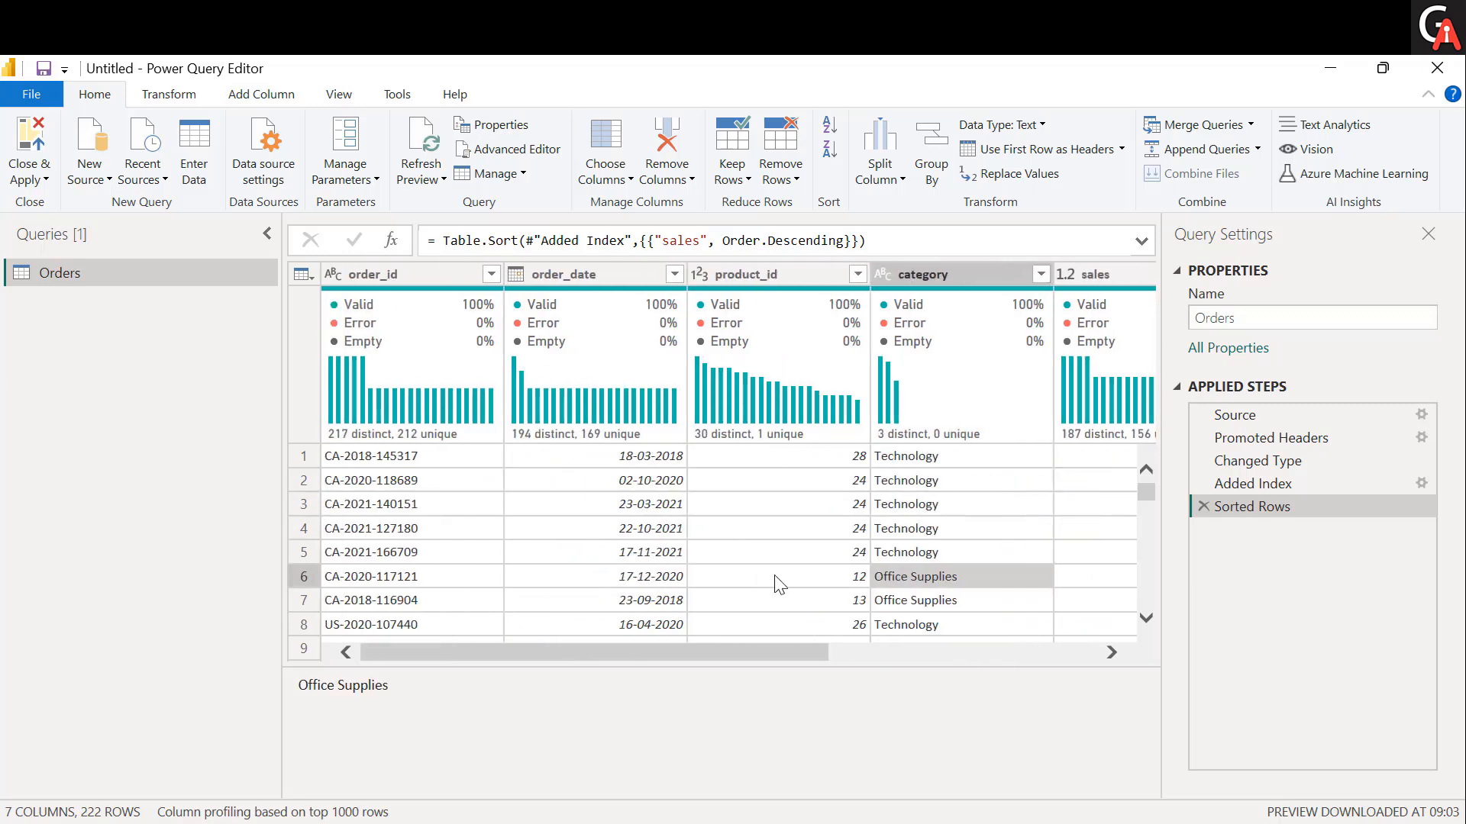
pyautogui.hscroll(4, 777, 584)
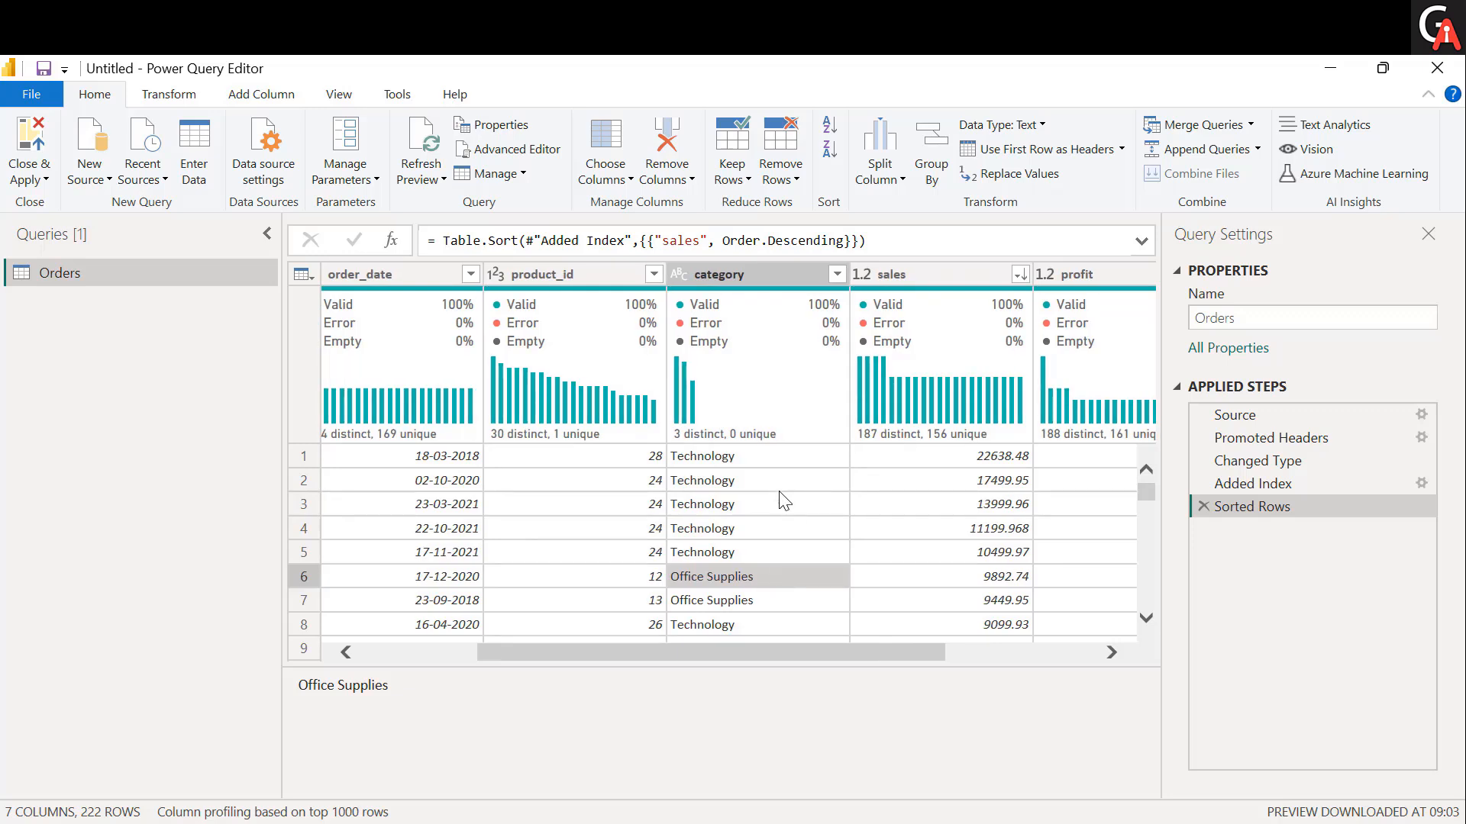
pyautogui.click(775, 488)
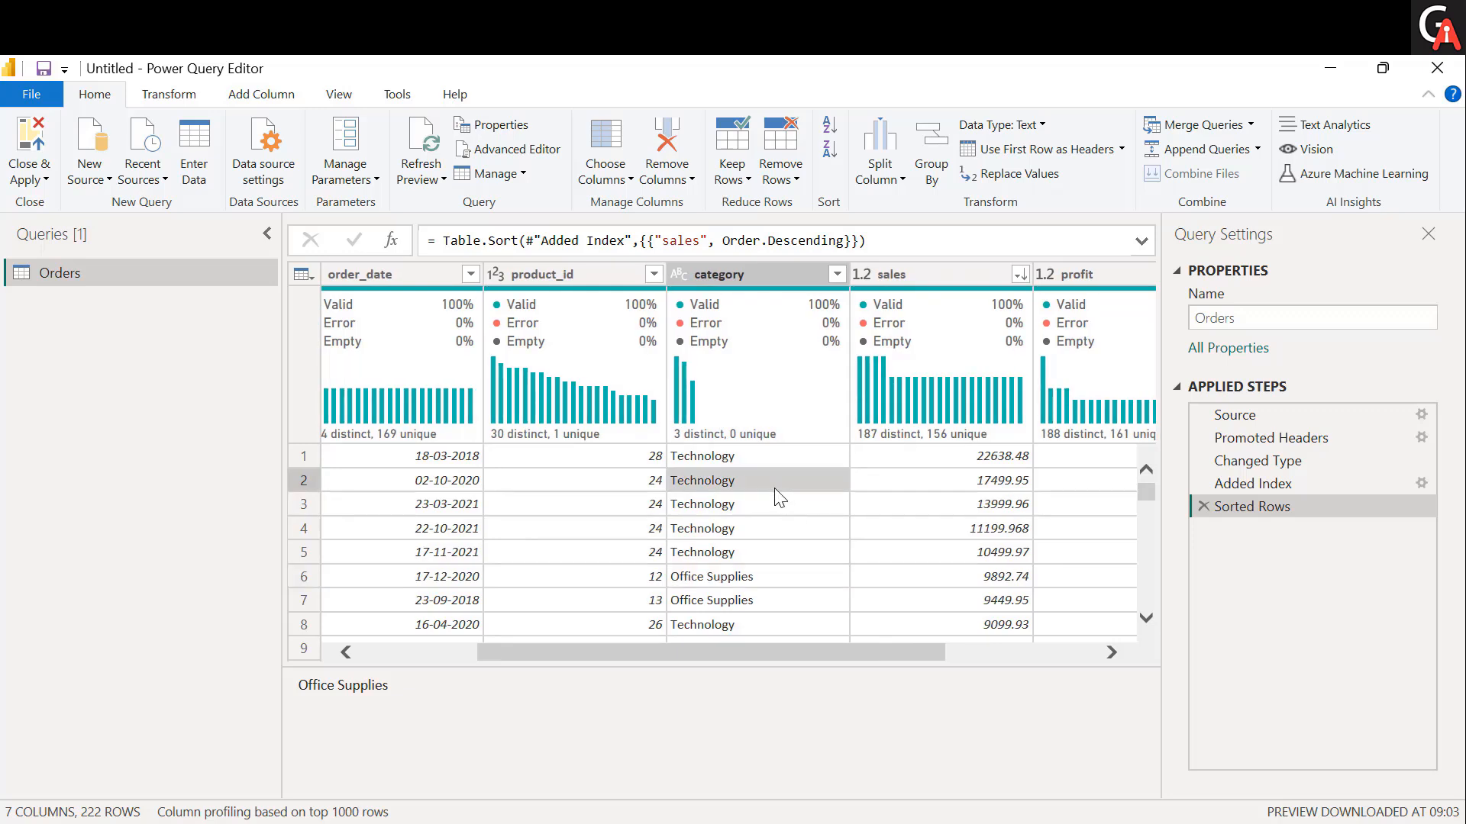
pyautogui.click(766, 580)
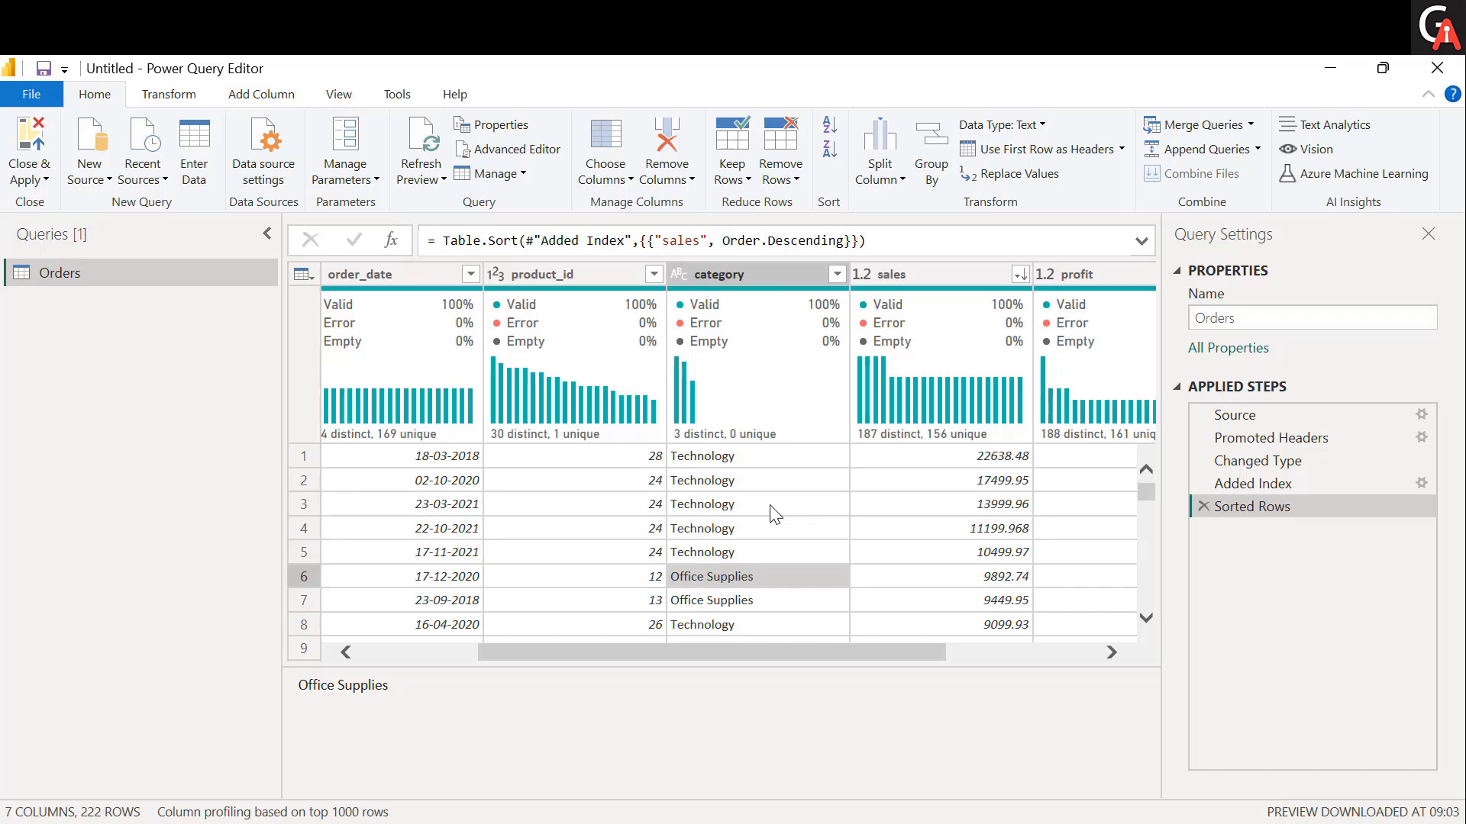
pyautogui.hscroll(3, 775, 513)
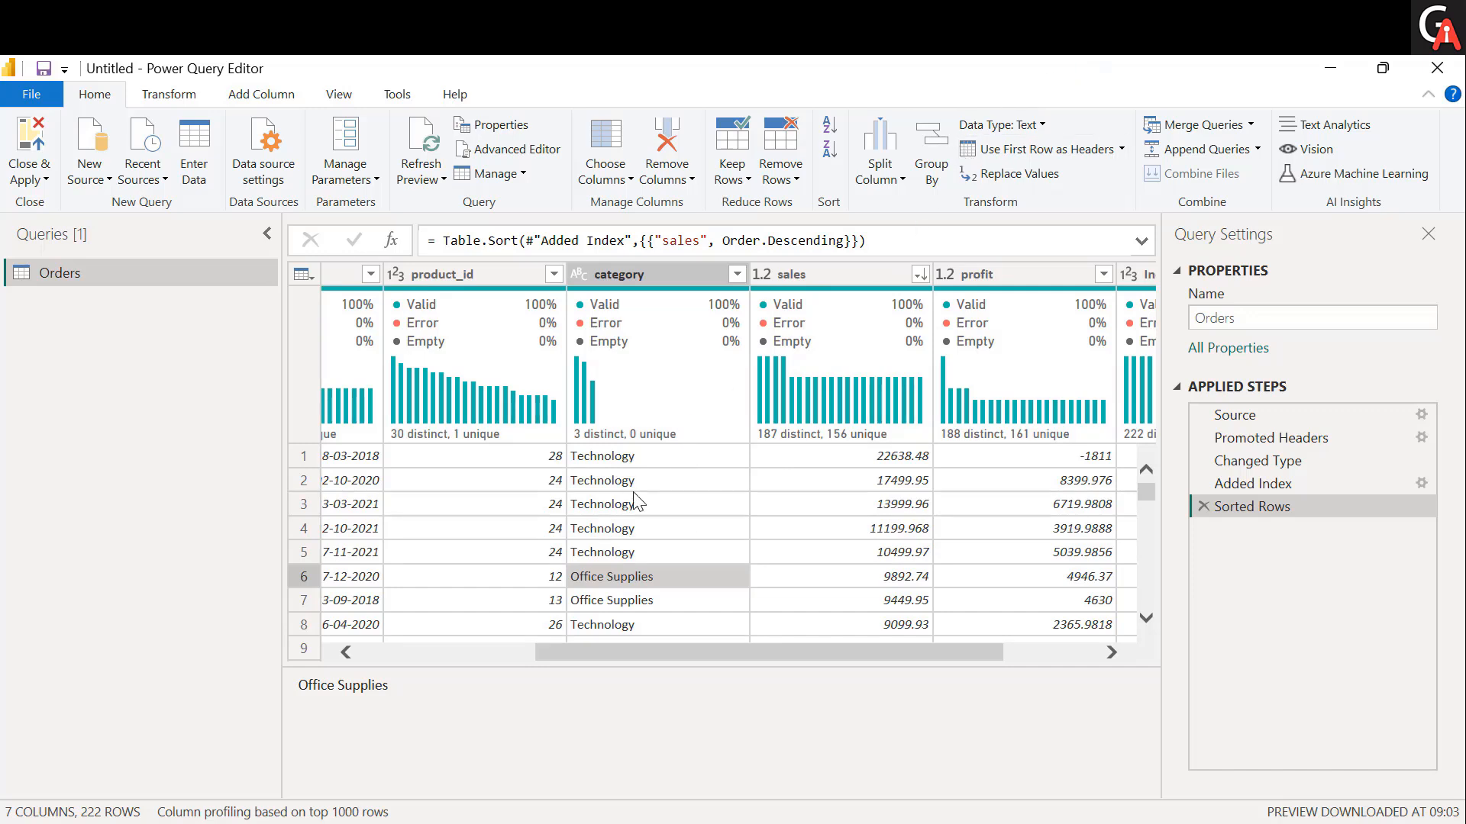
# Set up a basic Group By on the category column with the new column named Total Sales.
pyautogui.click(936, 170)
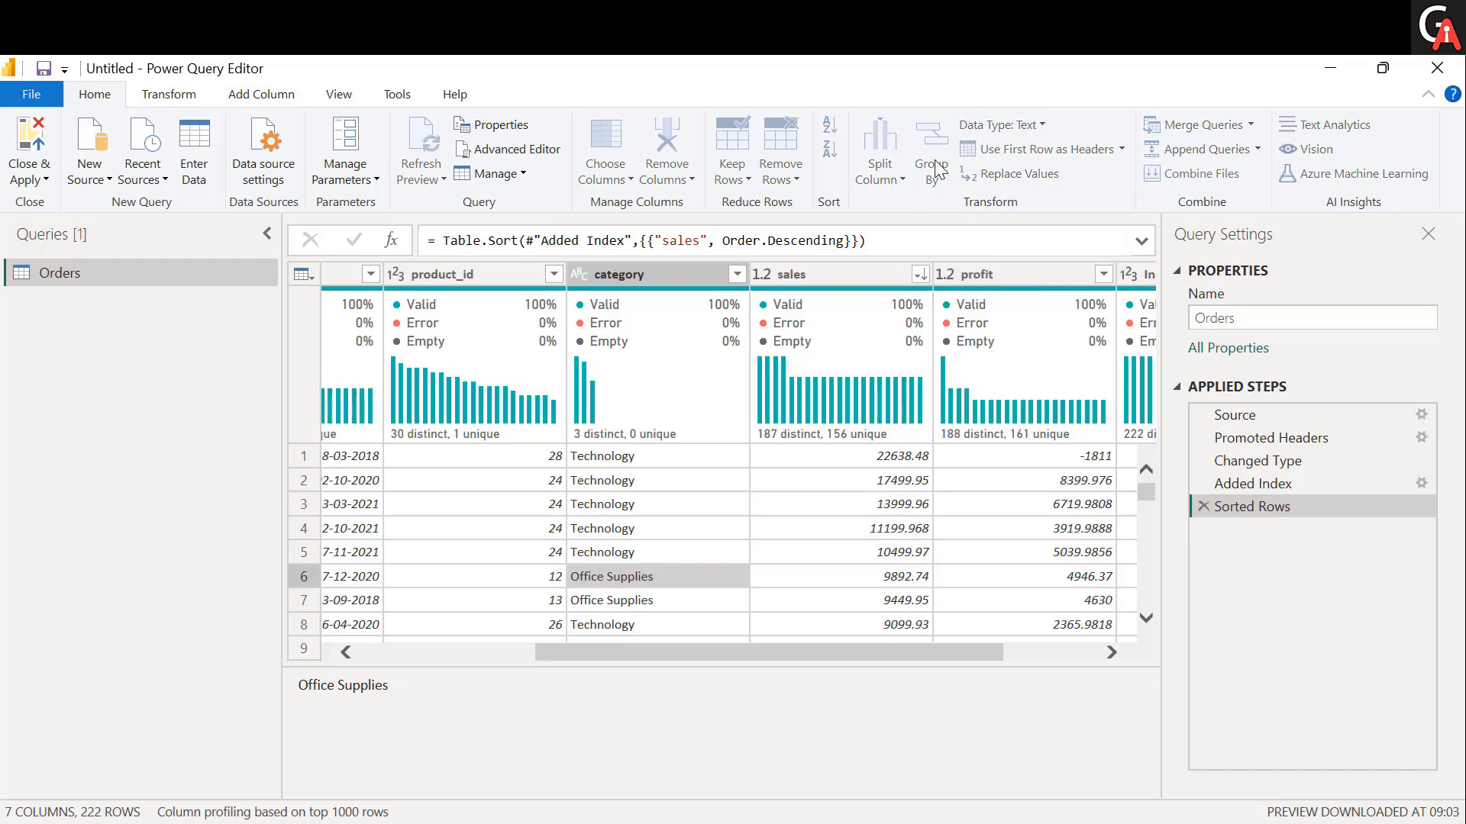
pyautogui.click(374, 370)
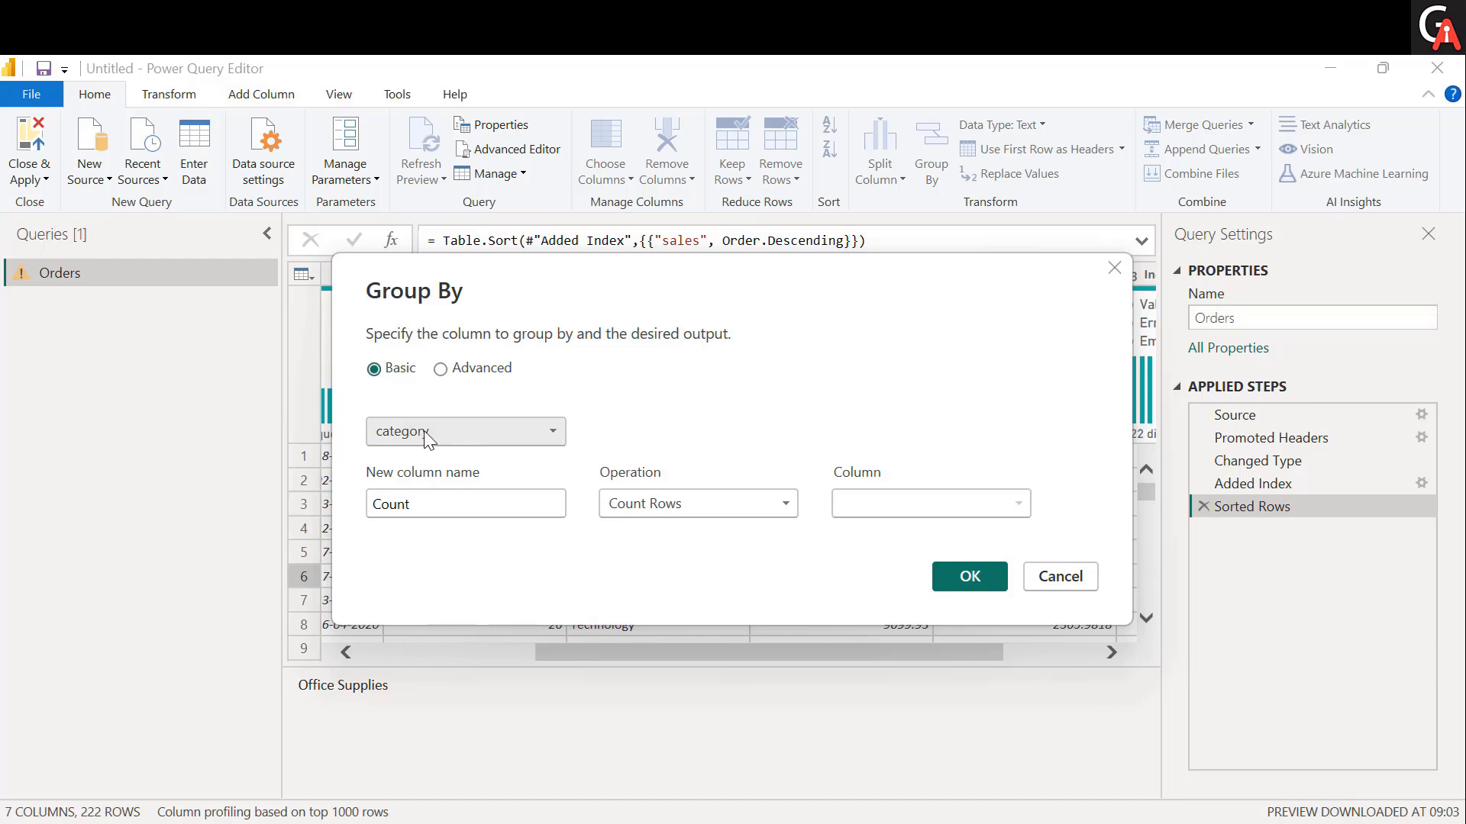
pyautogui.click(545, 435)
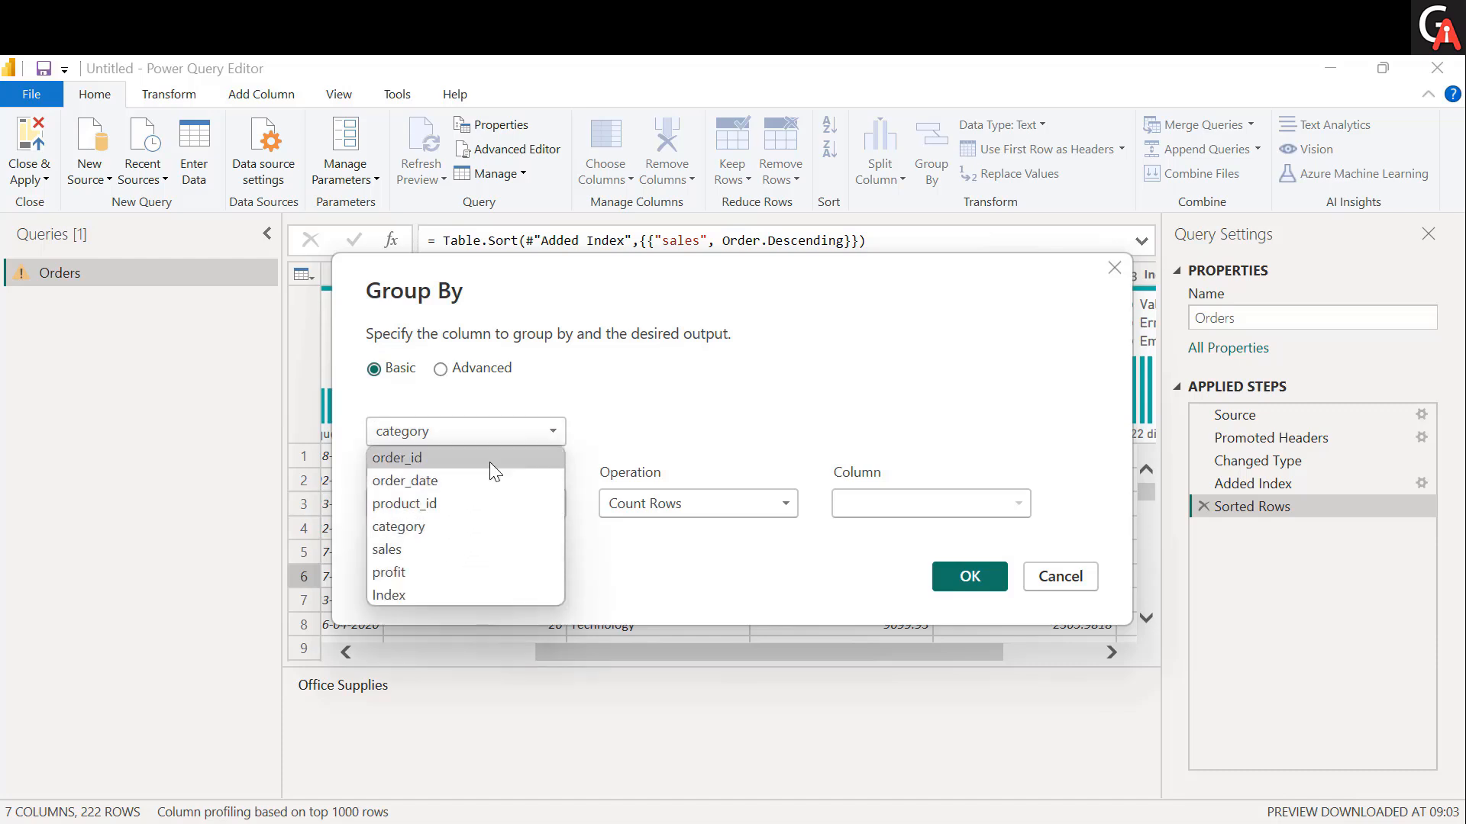
pyautogui.click(419, 526)
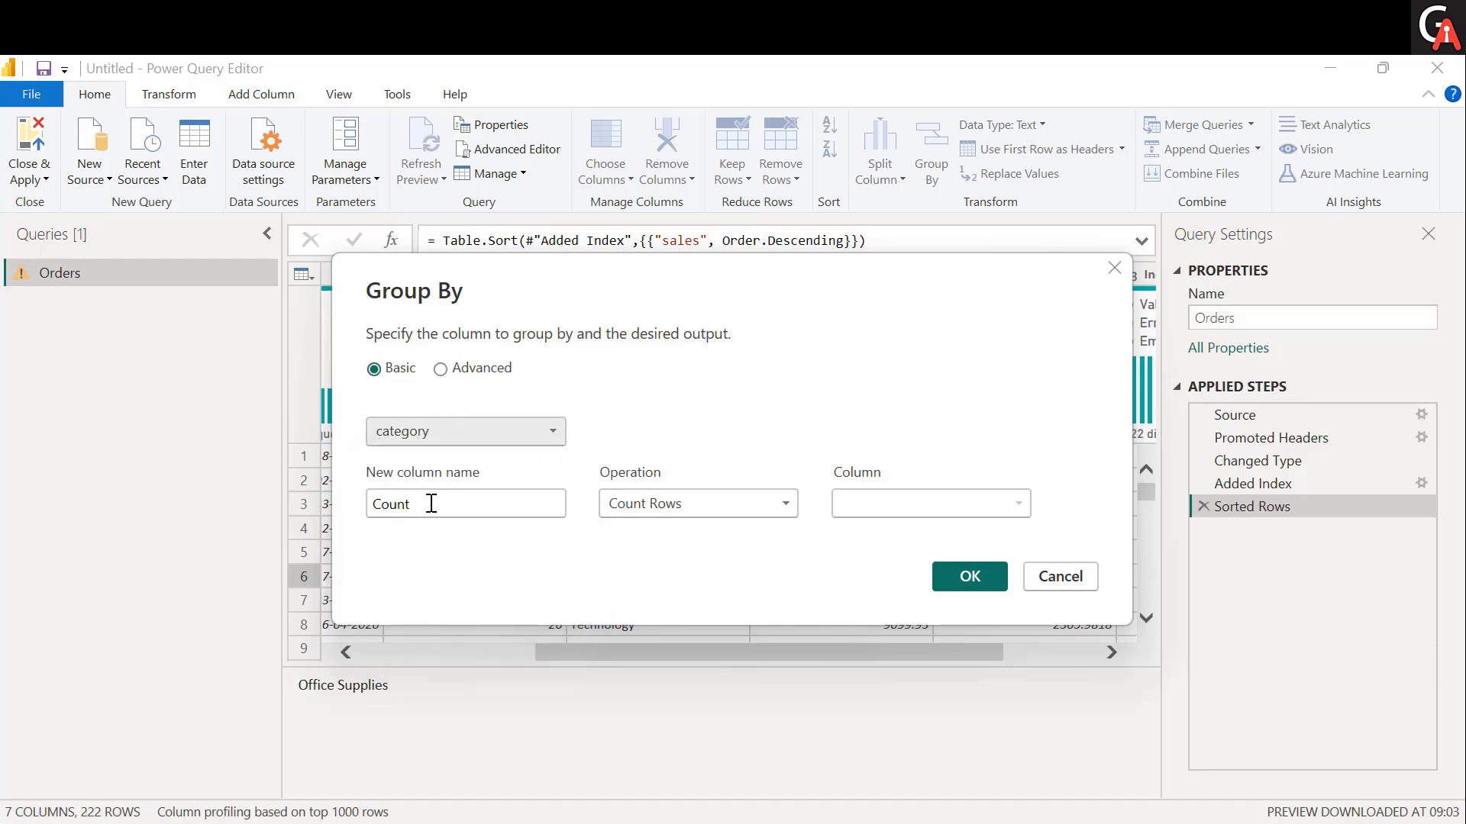
pyautogui.click(432, 506)
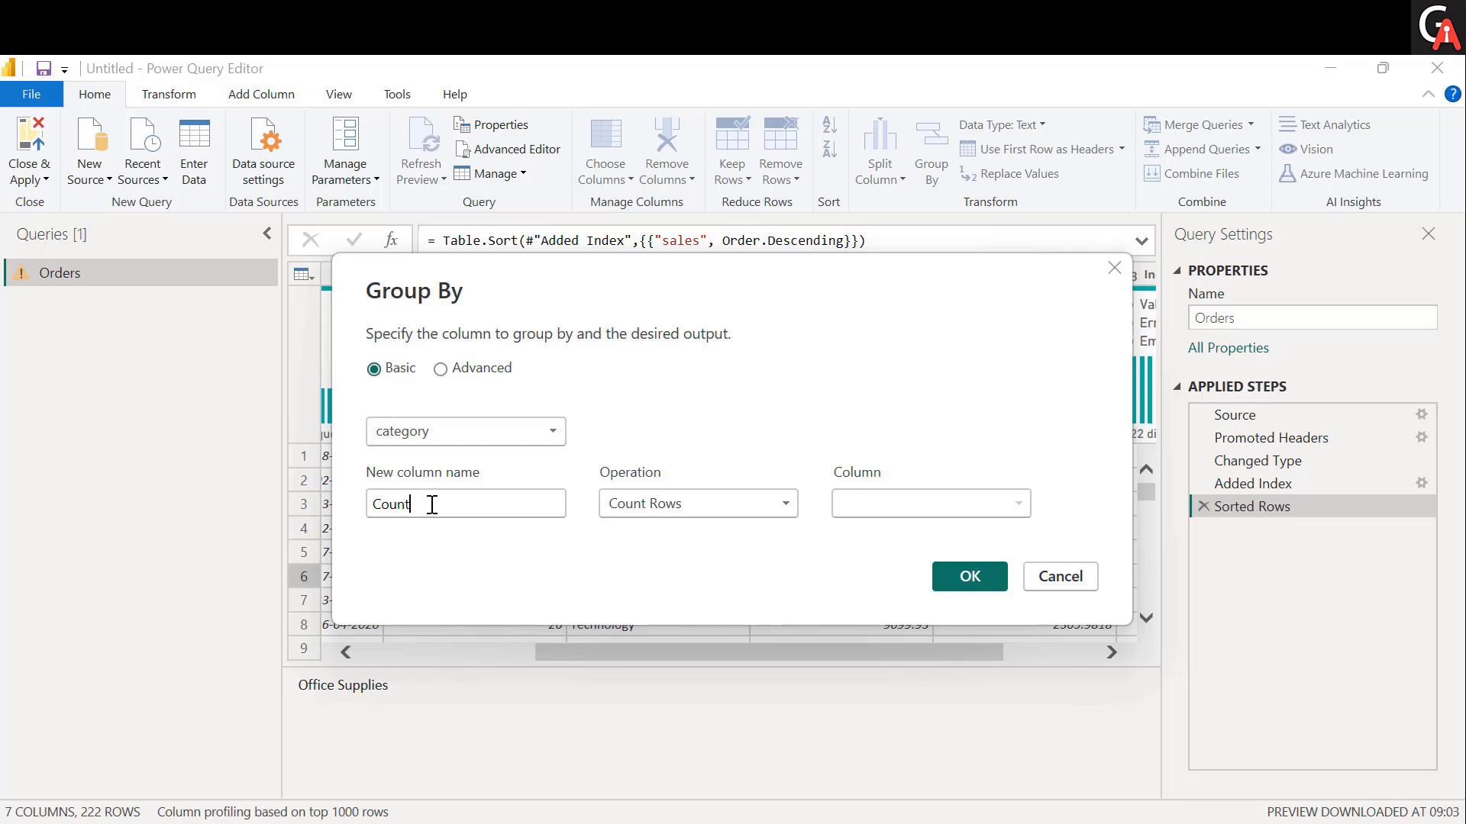
pyautogui.doubleClick(432, 505)
pyautogui.press('BackSpace')
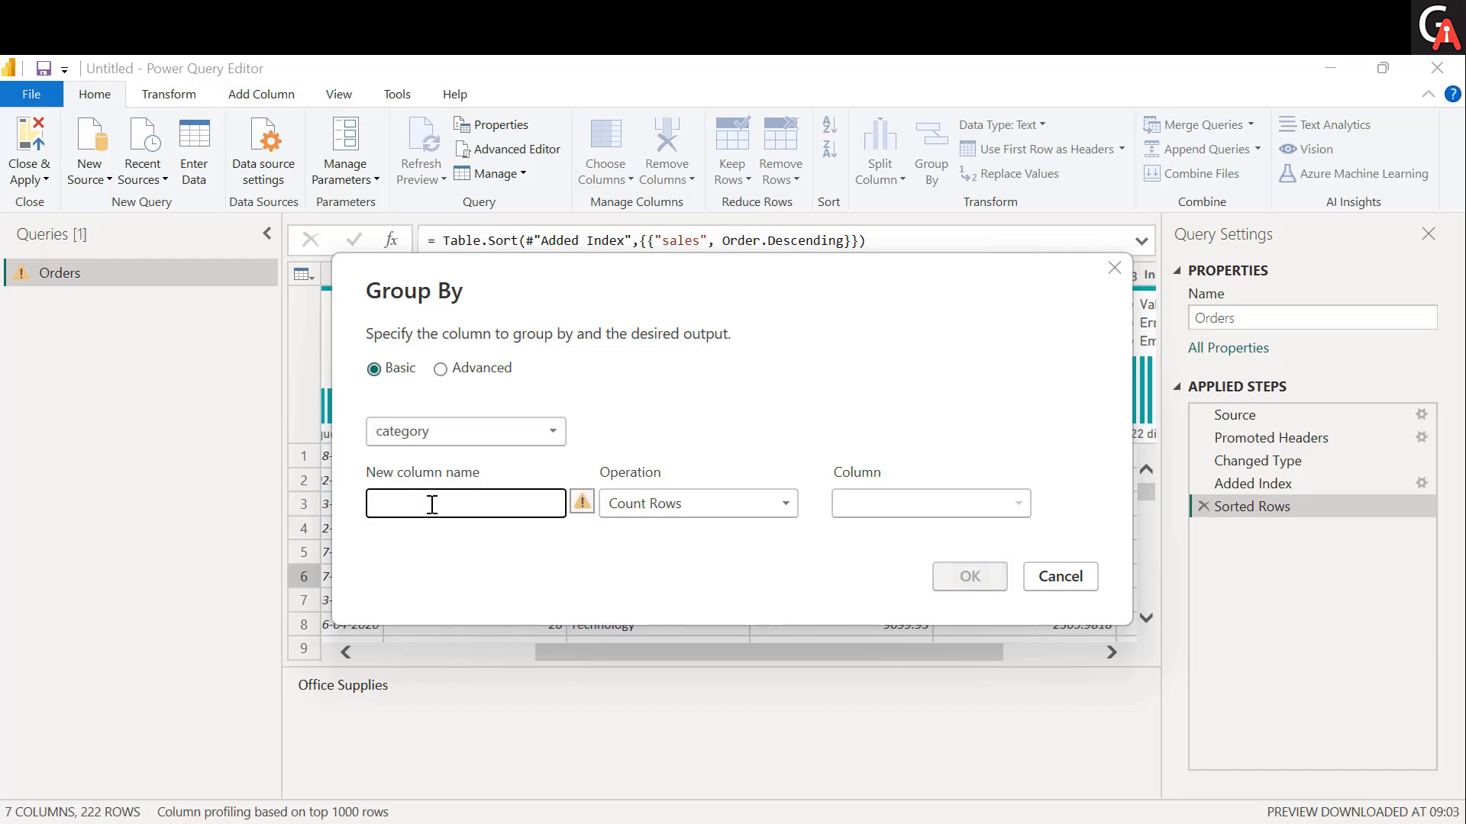
pyautogui.write('Tota')
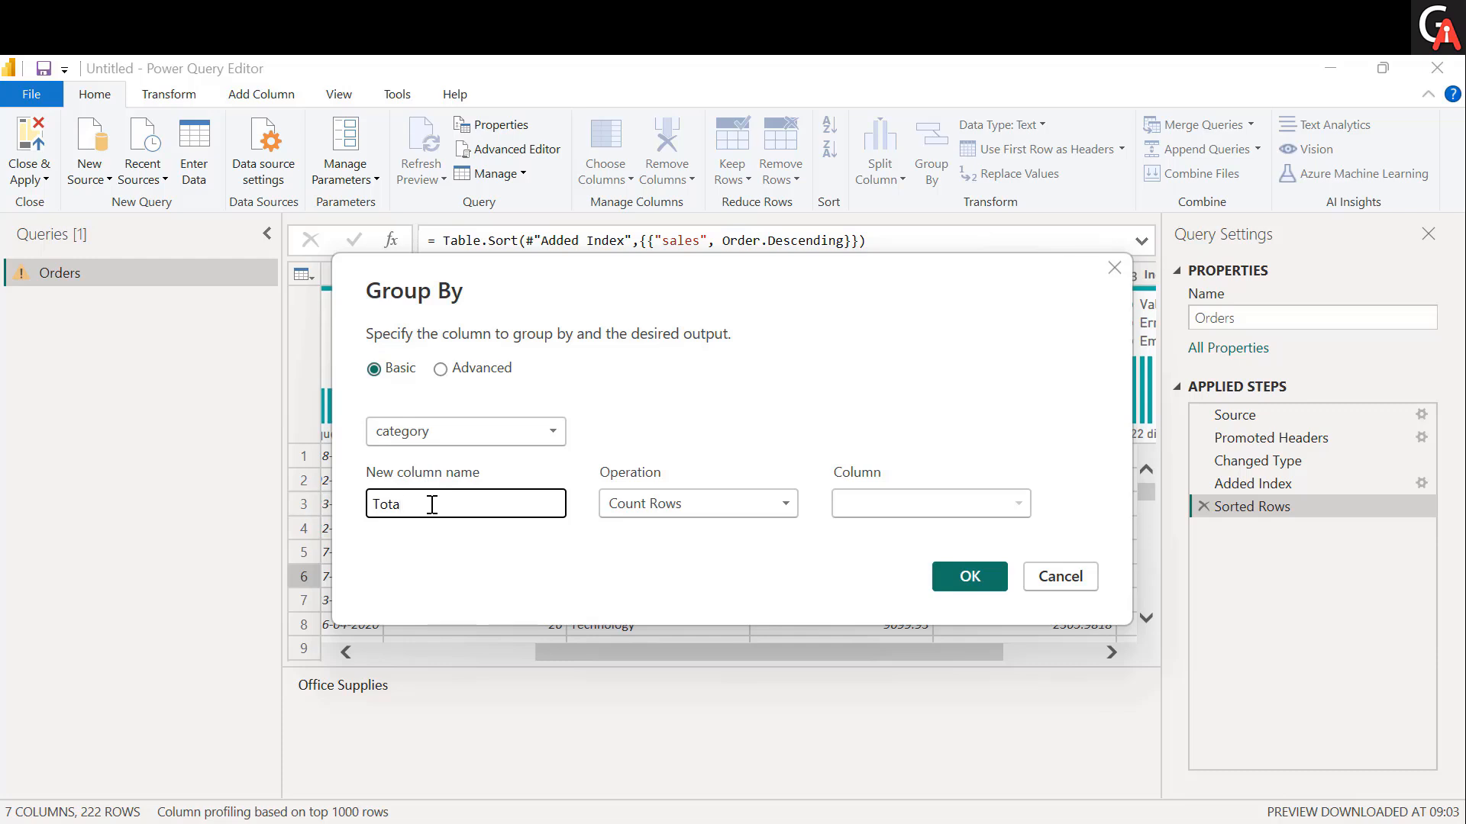
pyautogui.write('l Sales')
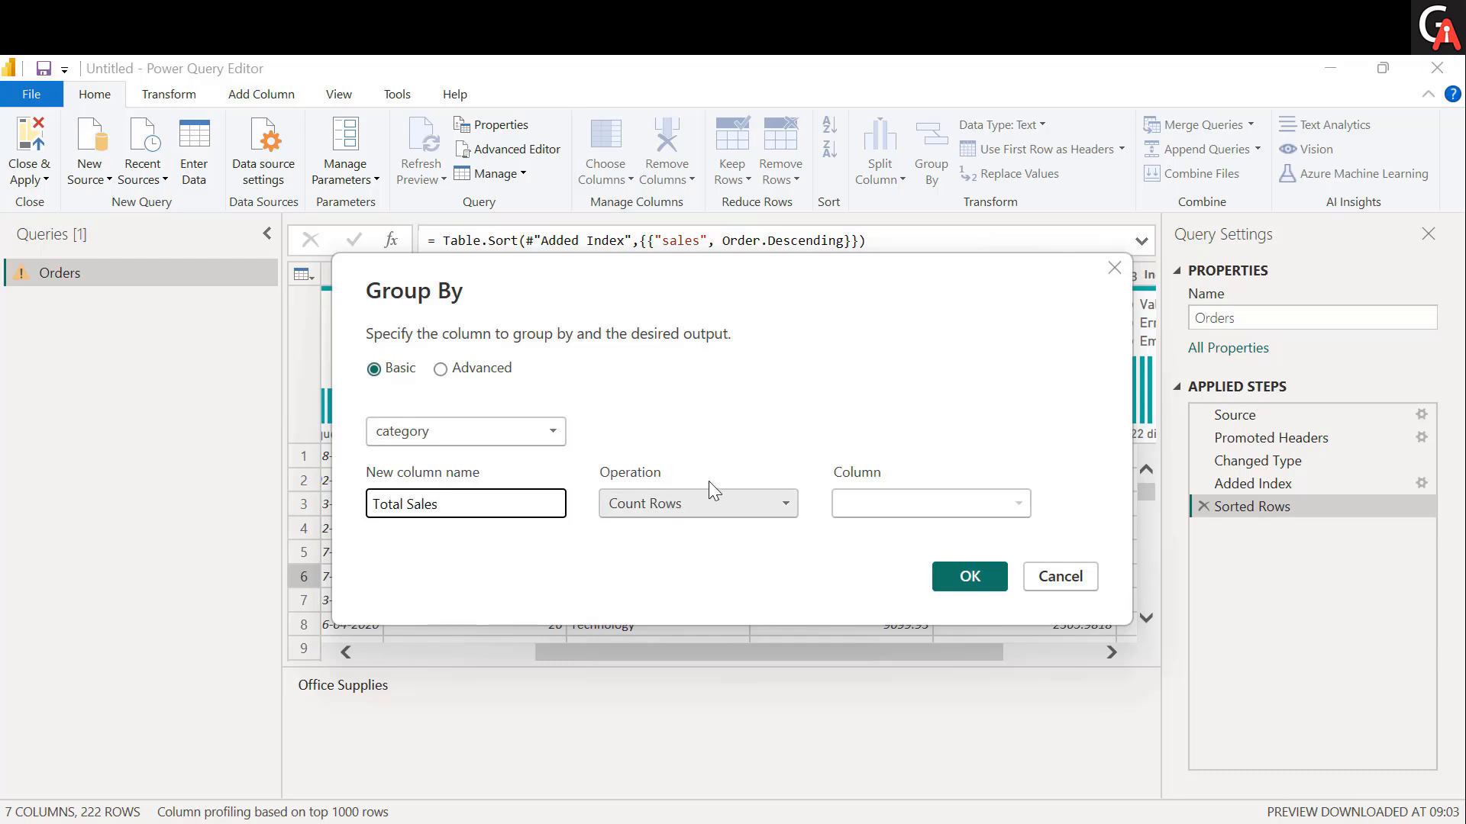
# Set the grouping's operation to Sum of the sales column and apply it to the Orders table.
pyautogui.click(647, 502)
pyautogui.click(643, 530)
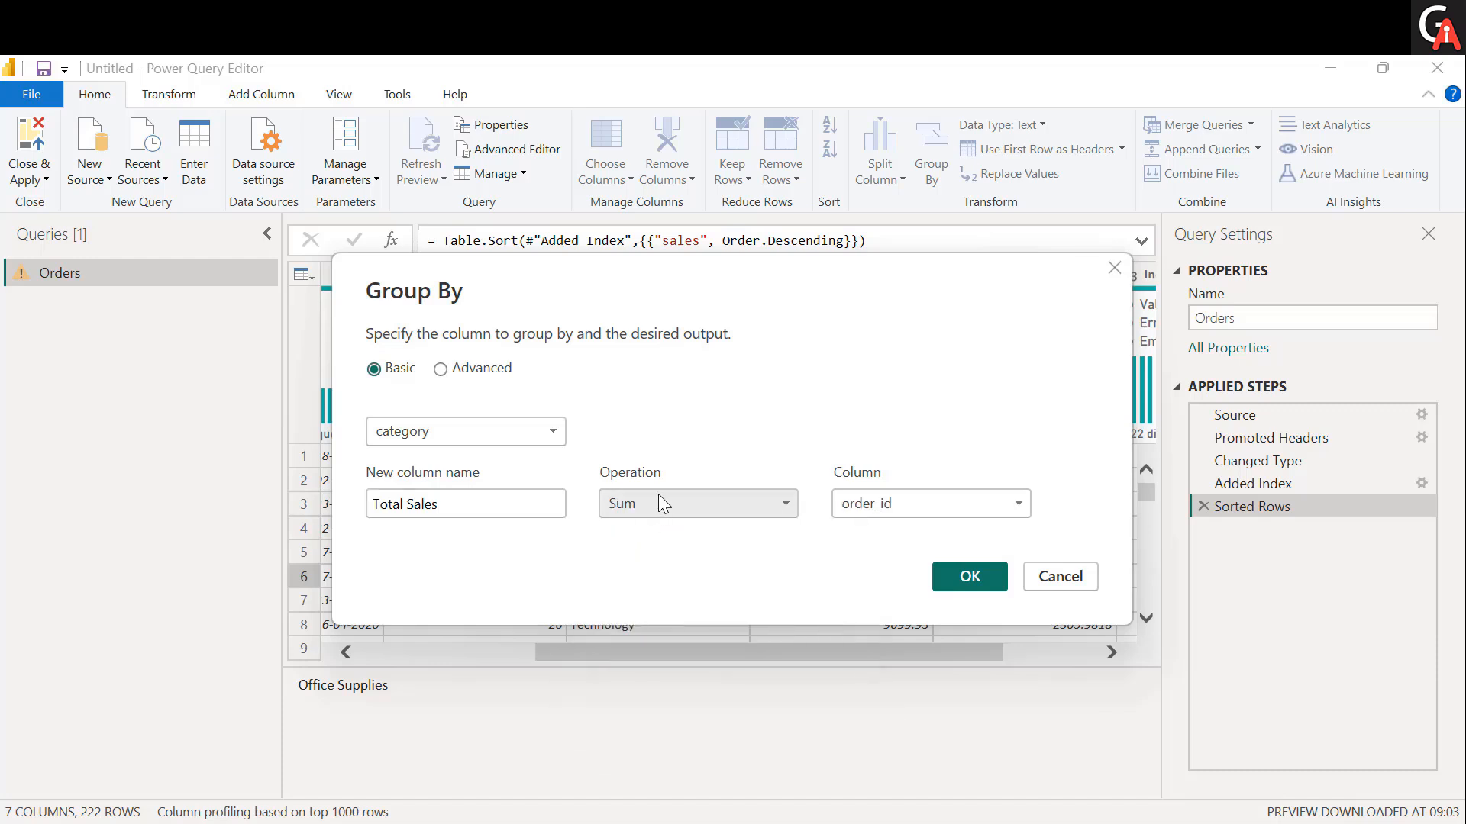
pyautogui.click(933, 504)
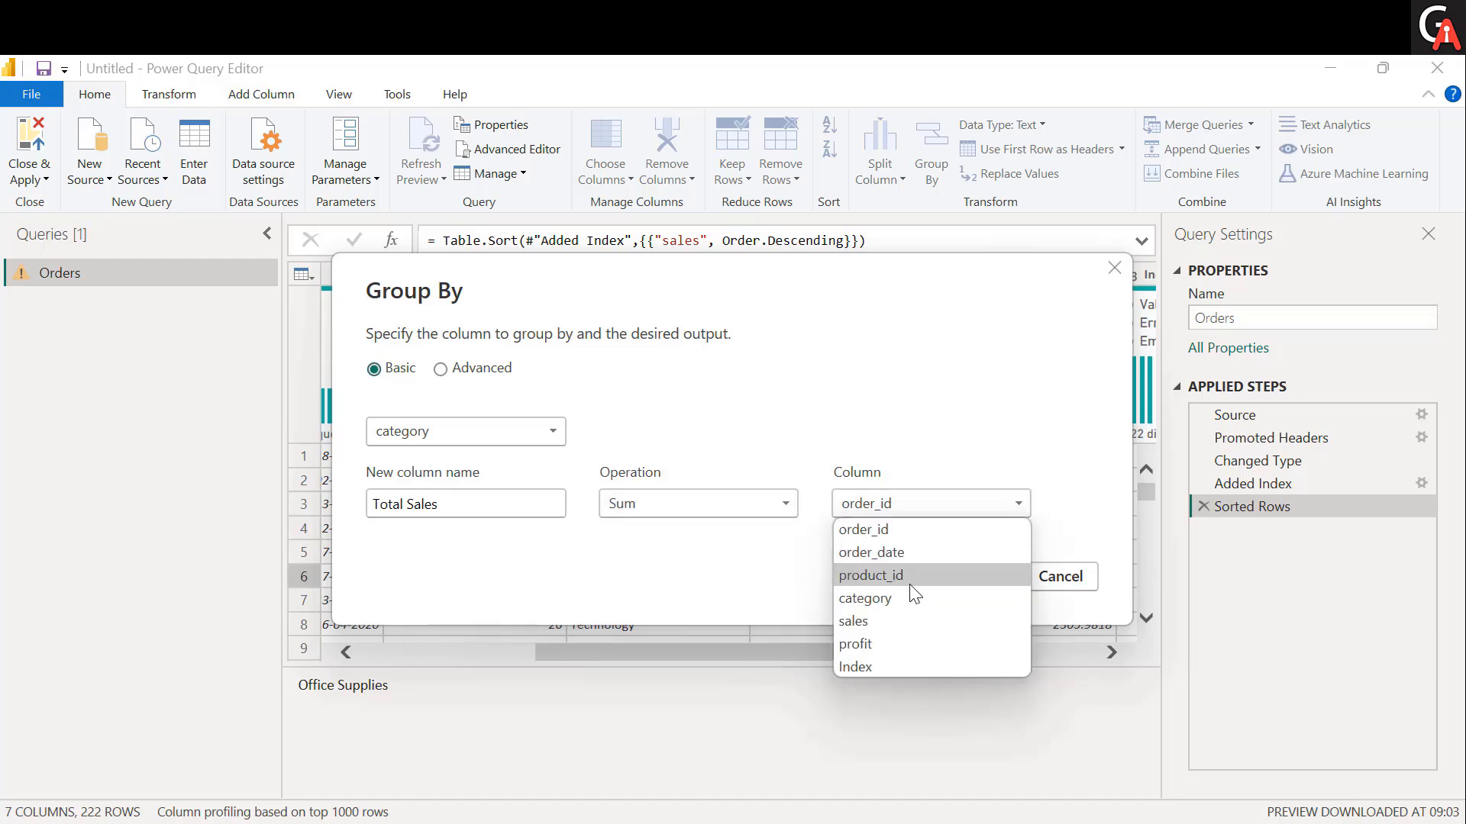
pyautogui.click(886, 621)
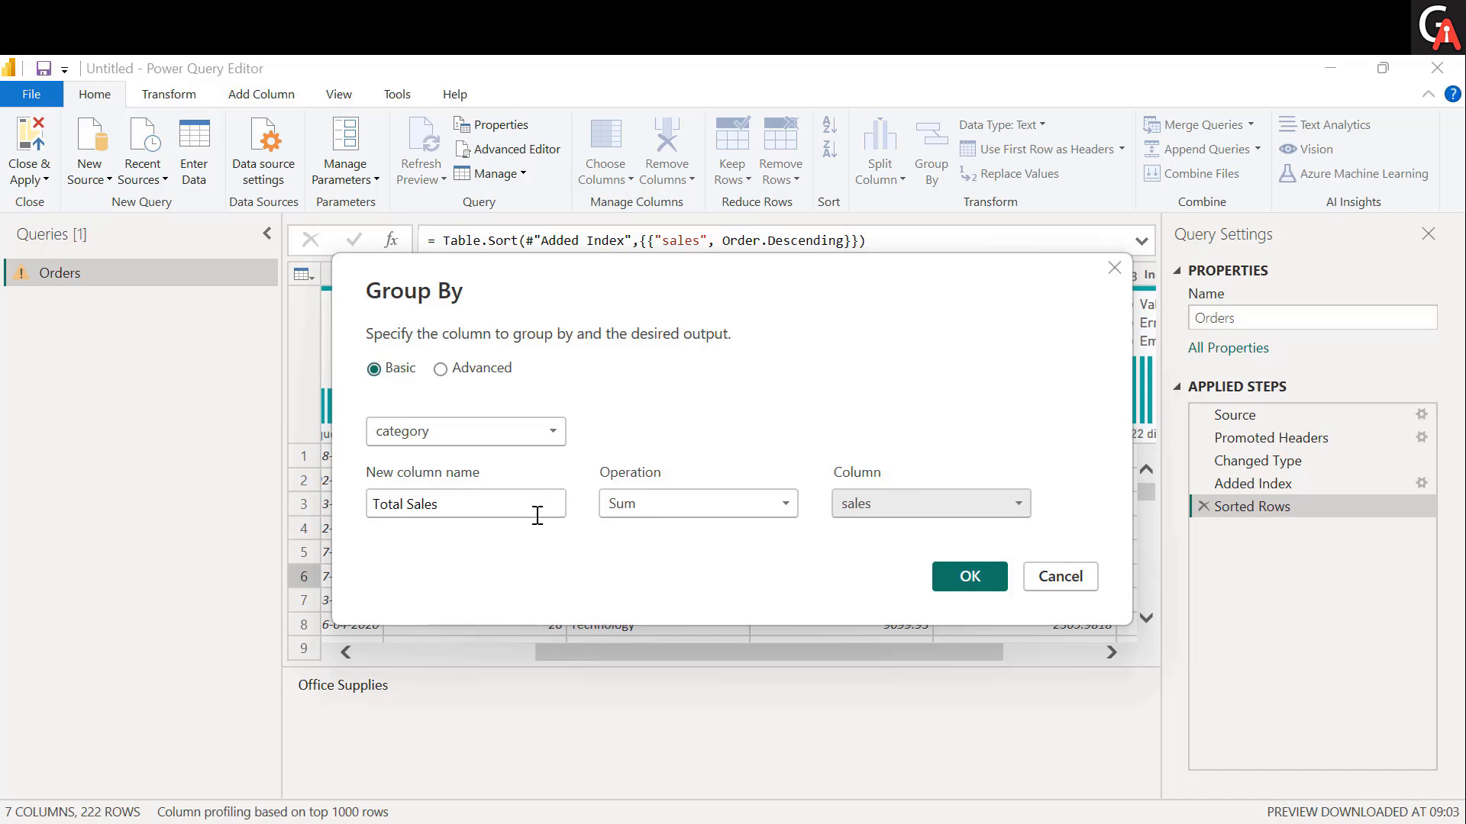
pyautogui.click(507, 513)
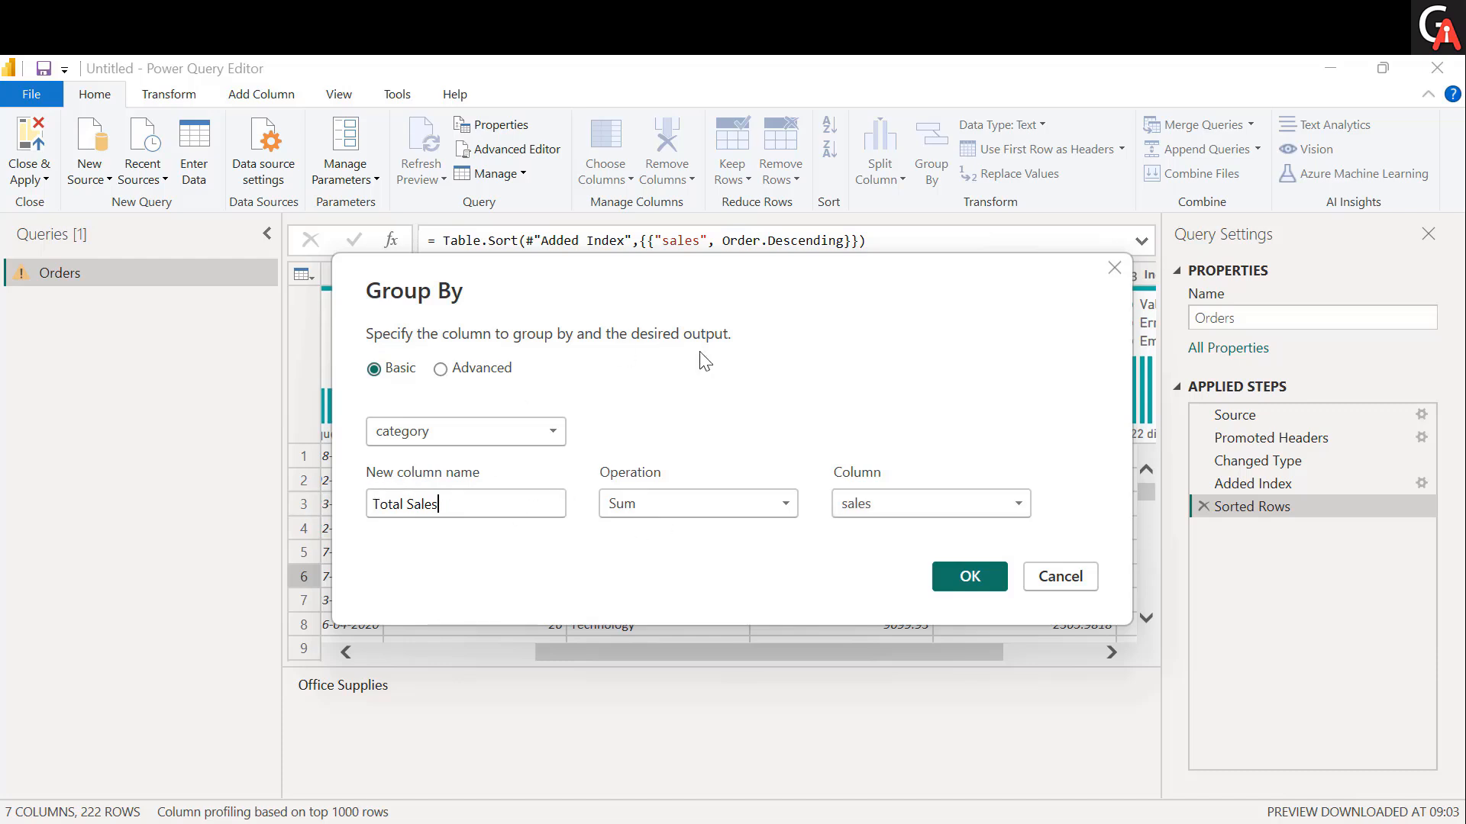
pyautogui.click(977, 582)
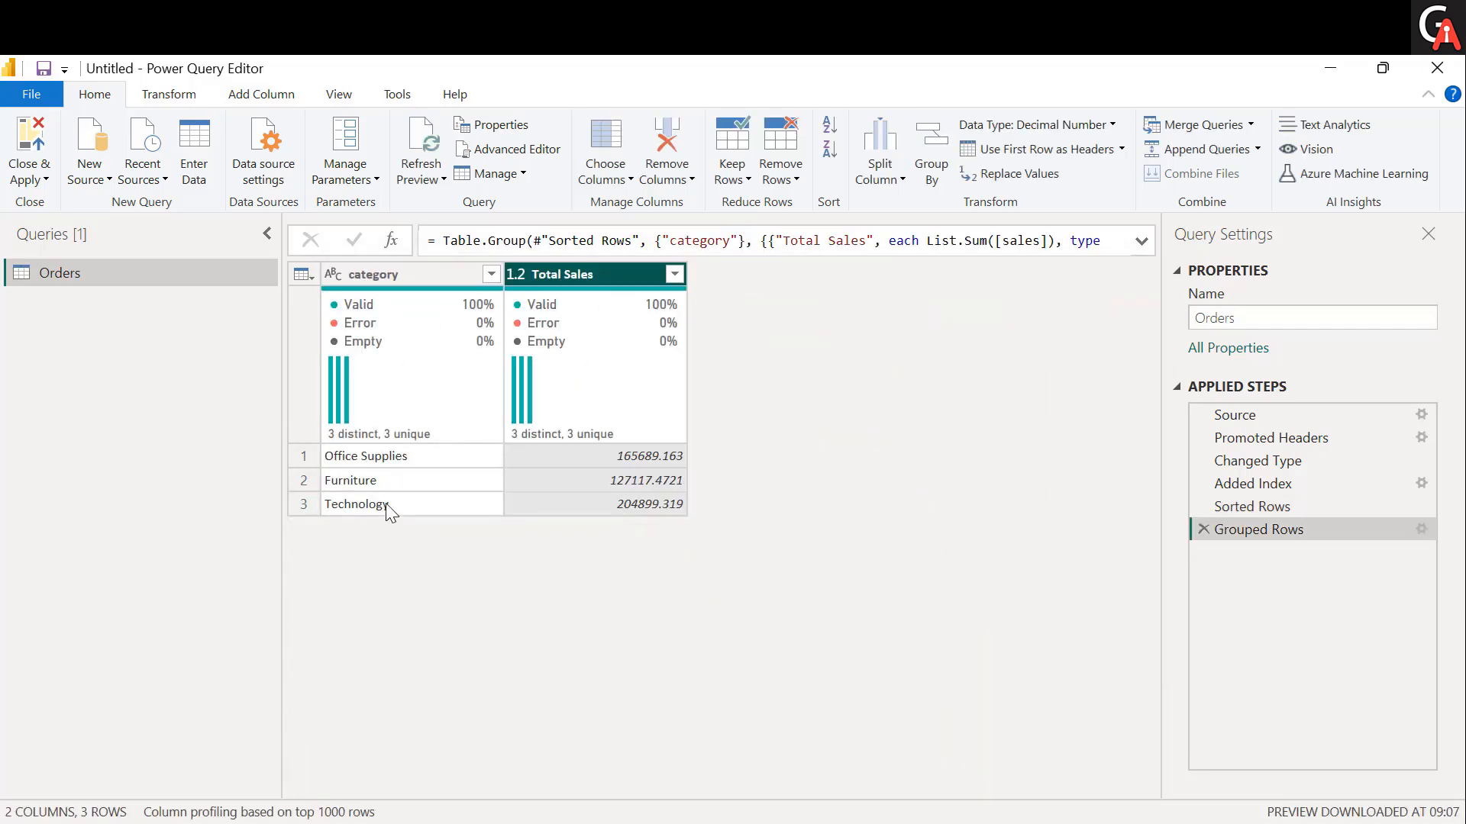
pyautogui.click(387, 506)
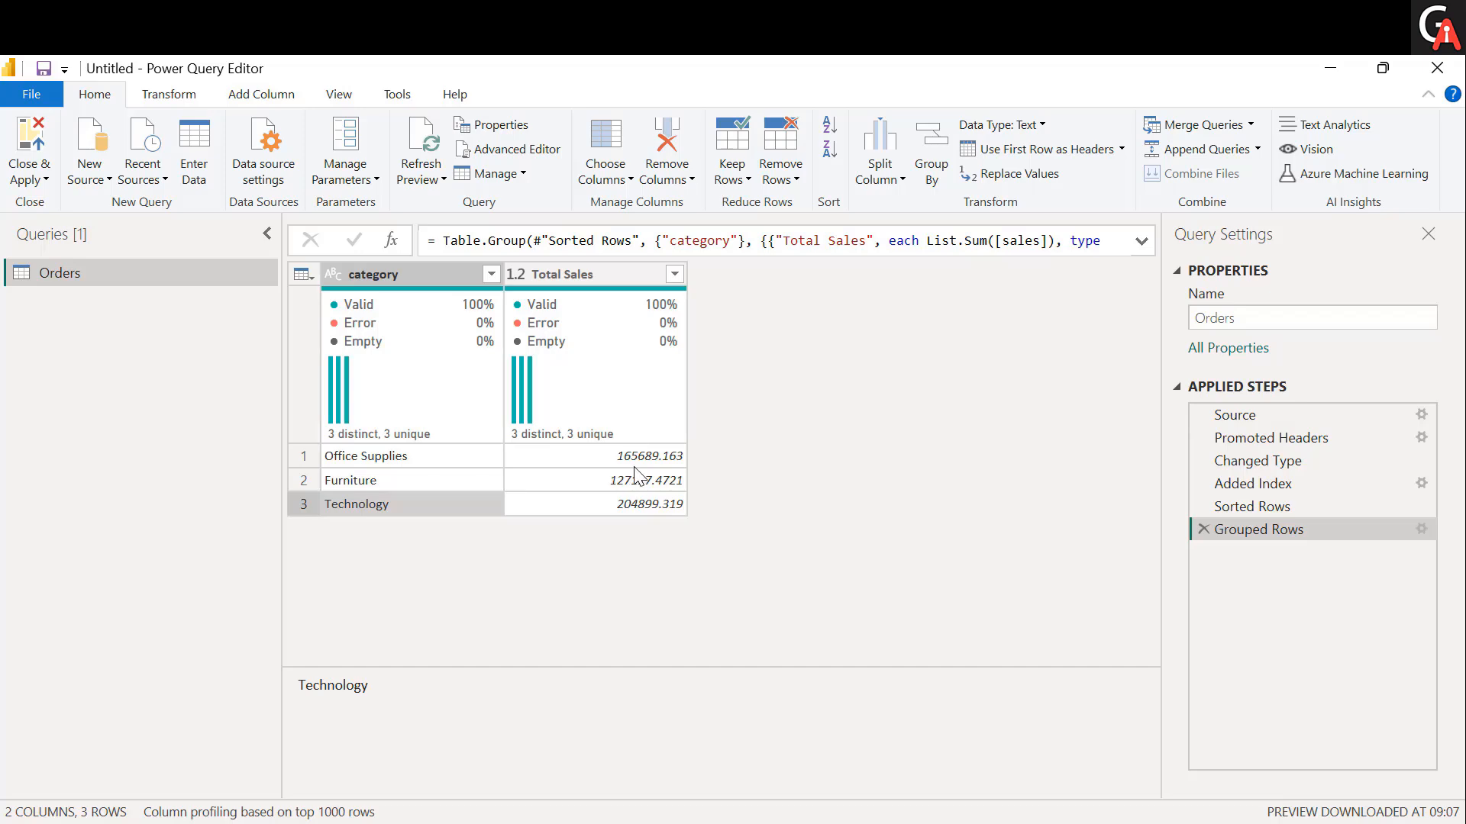
# Delete the category grouping from the Orders query, and check the data types available for the product_id column.
pyautogui.click(1204, 529)
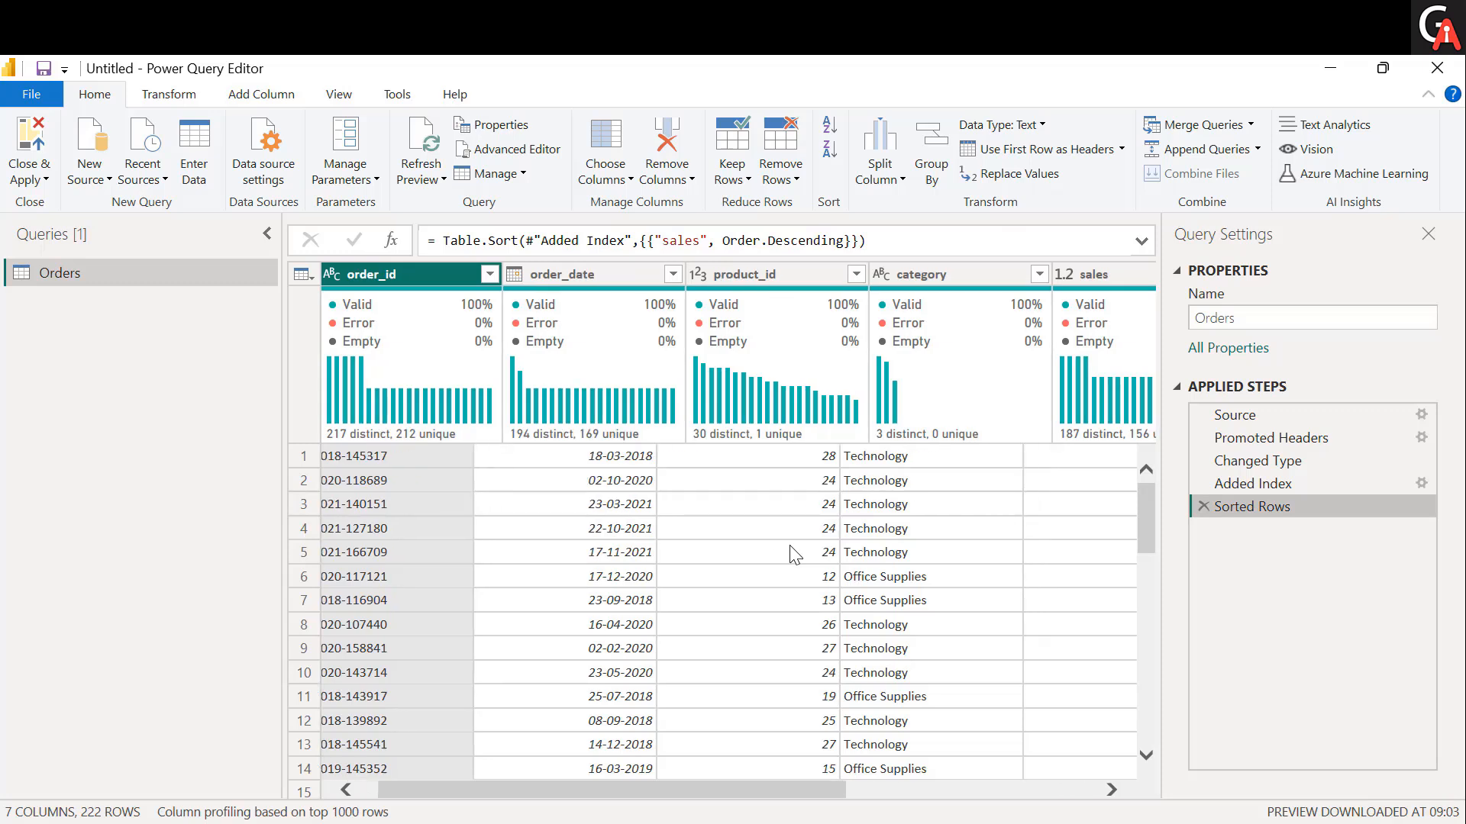
pyautogui.hscroll(1, 790, 546)
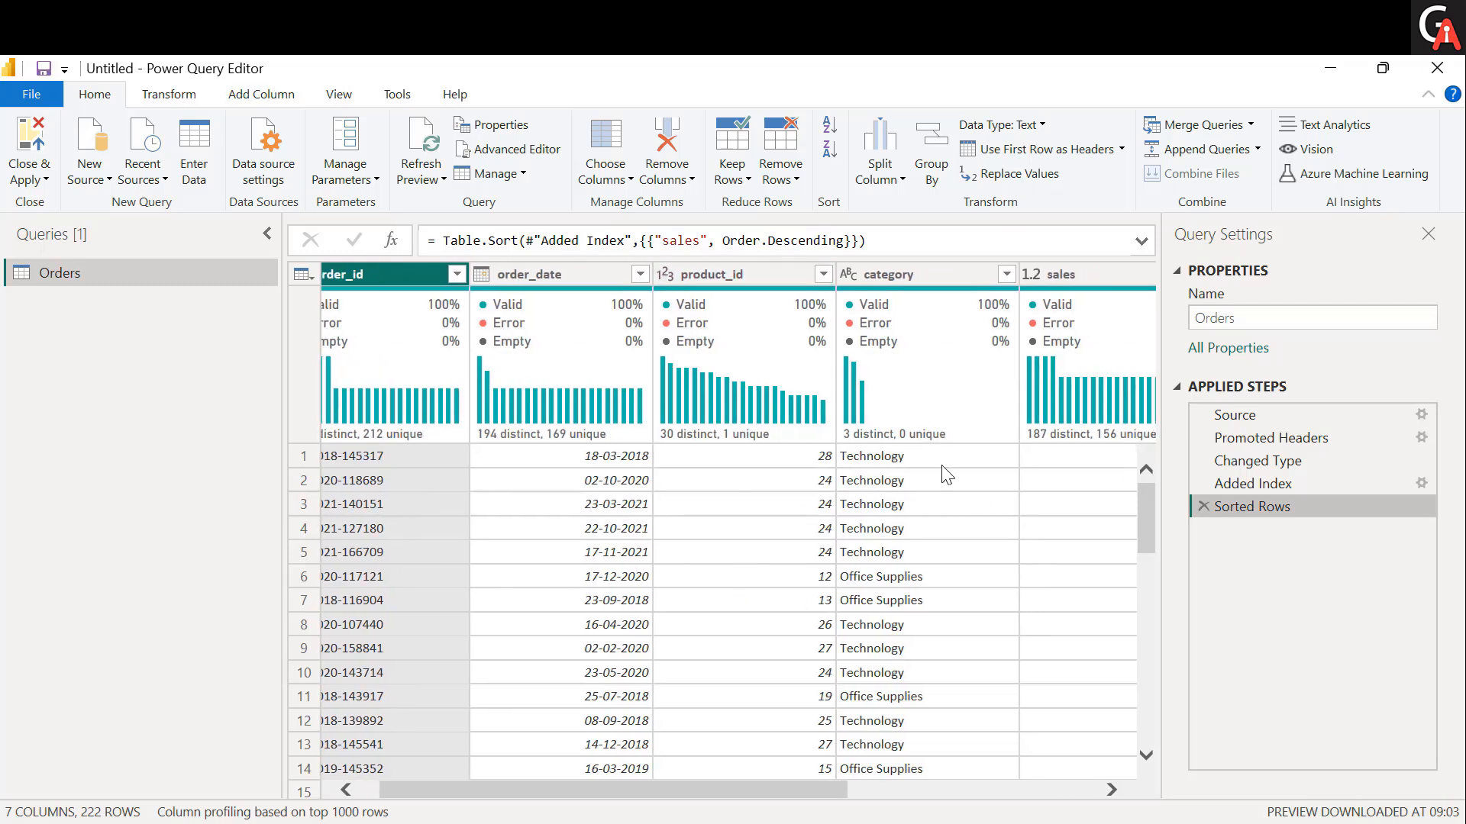
pyautogui.click(666, 275)
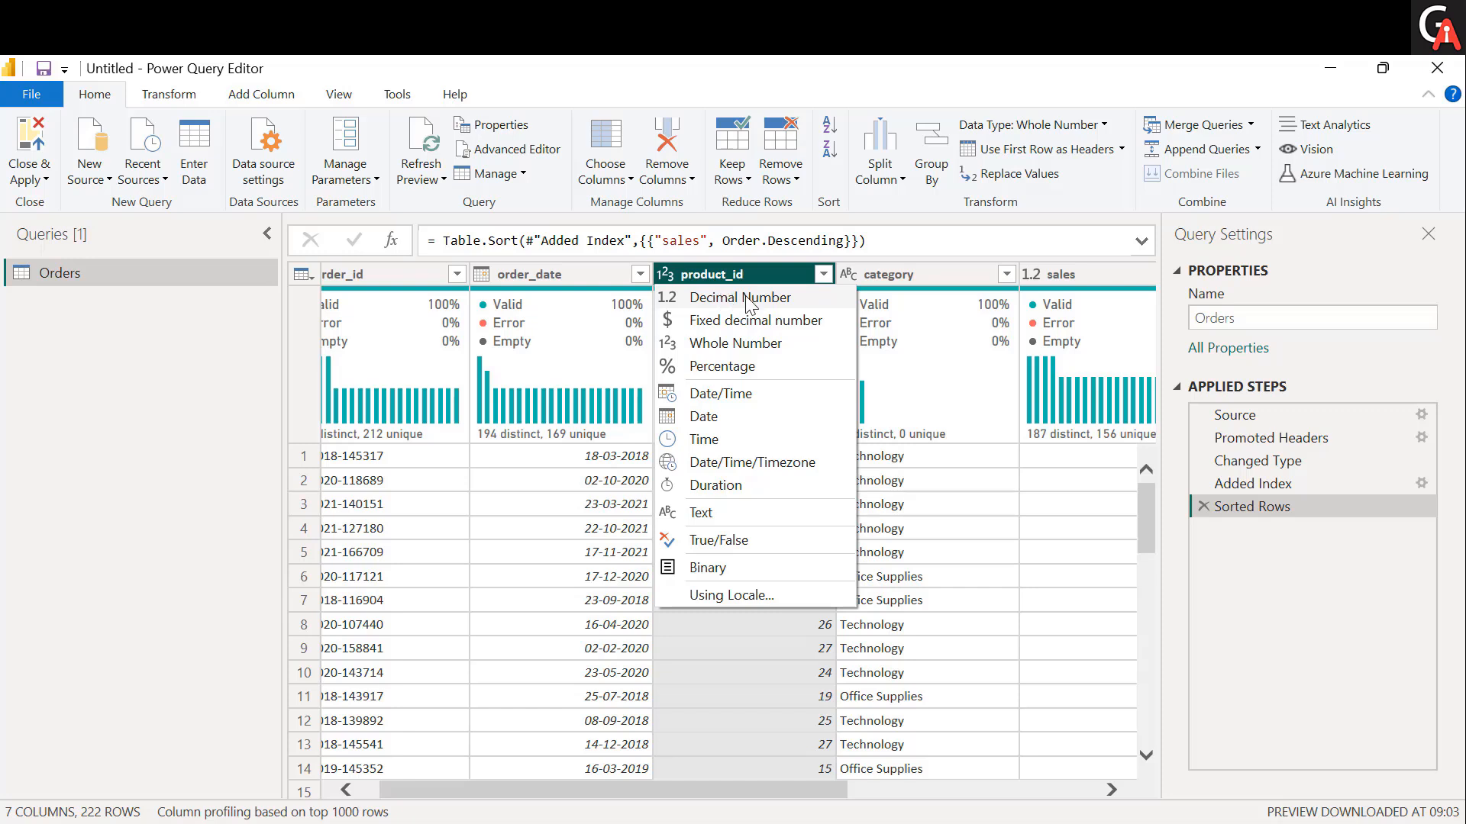
pyautogui.click(690, 276)
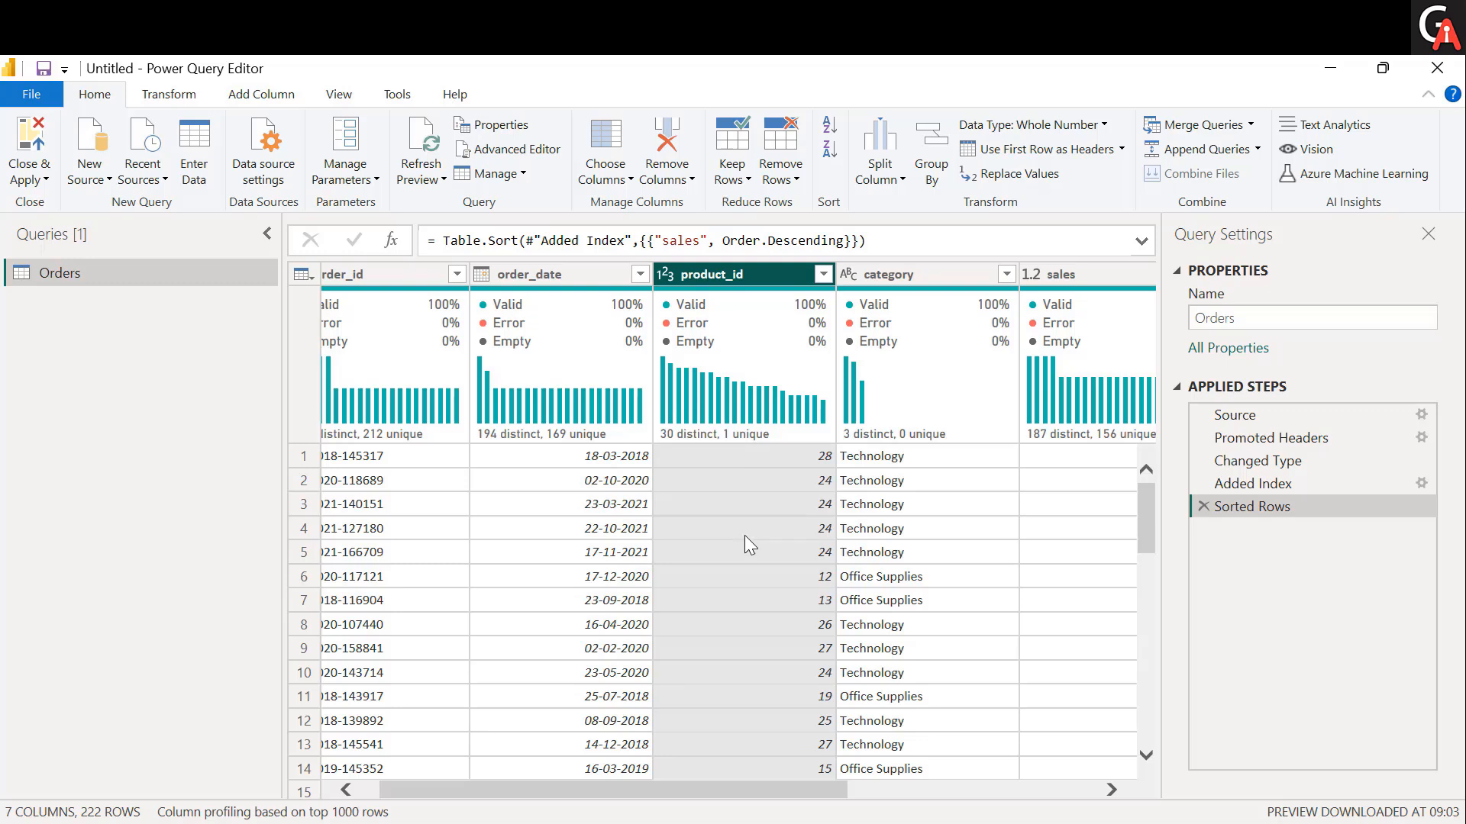
pyautogui.click(675, 281)
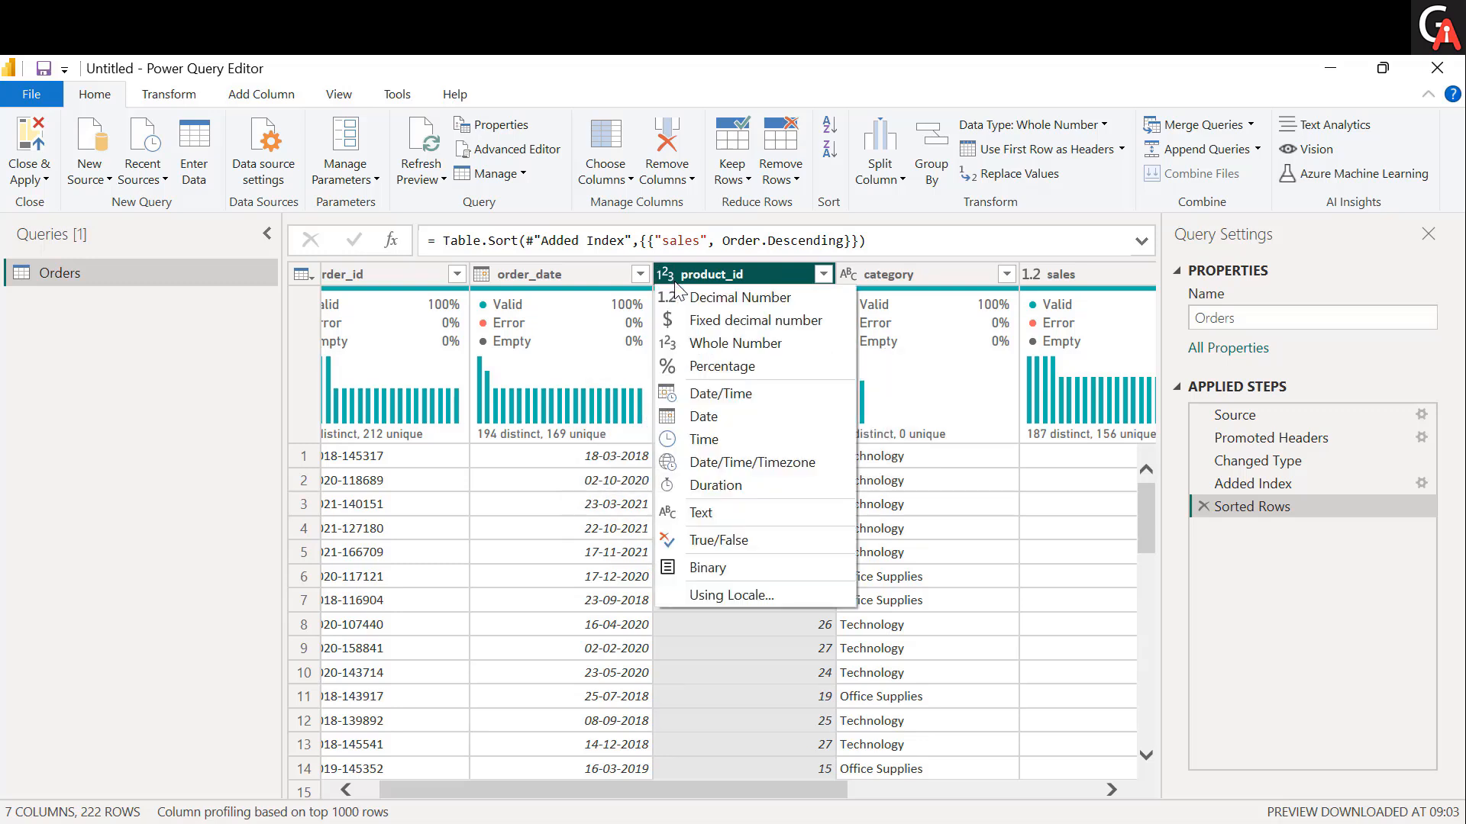
pyautogui.click(719, 711)
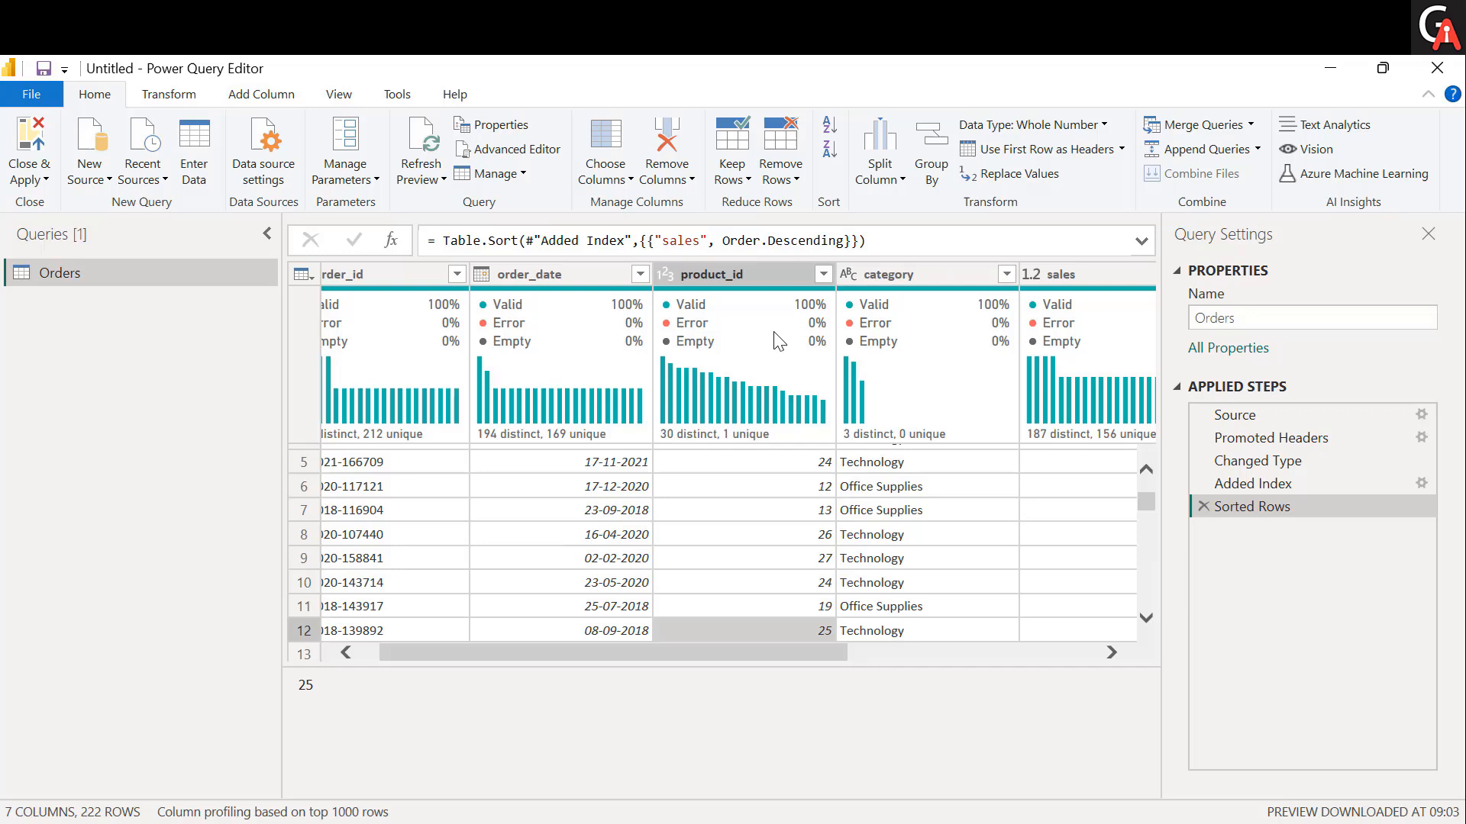
# Change the data type of the product_id column to Text.
pyautogui.click(1109, 127)
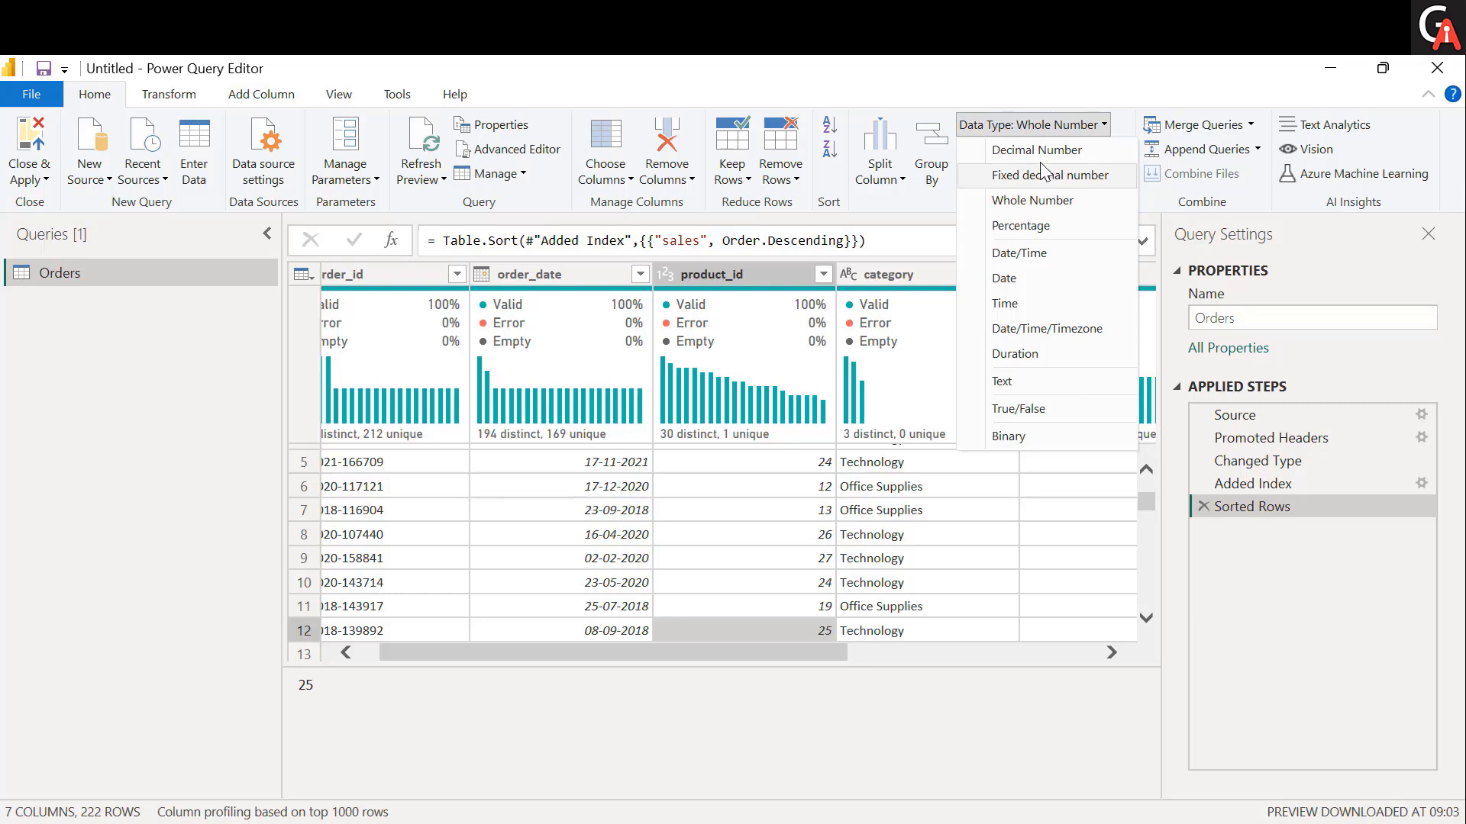
pyautogui.click(764, 272)
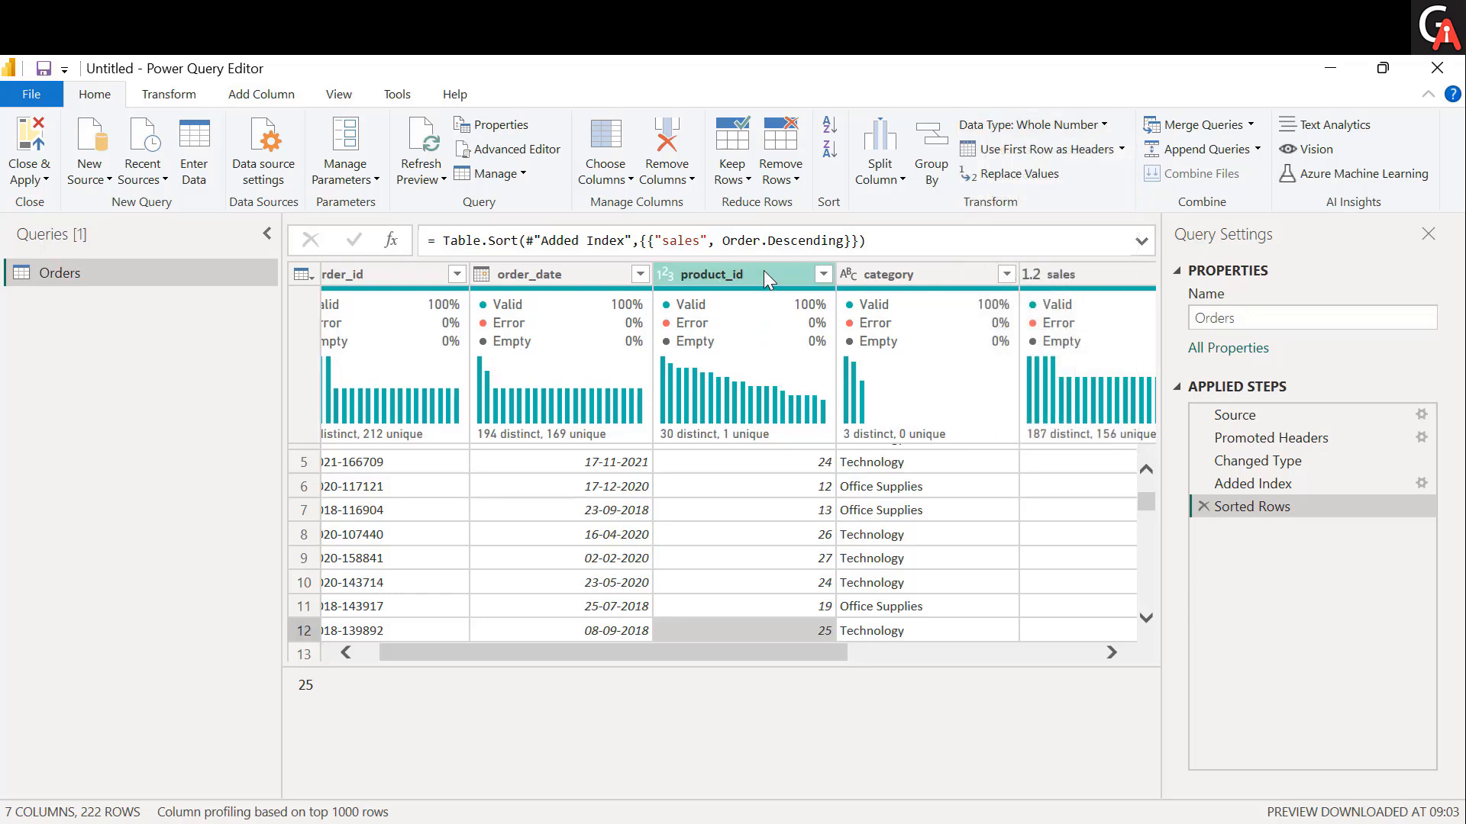
pyautogui.click(764, 272)
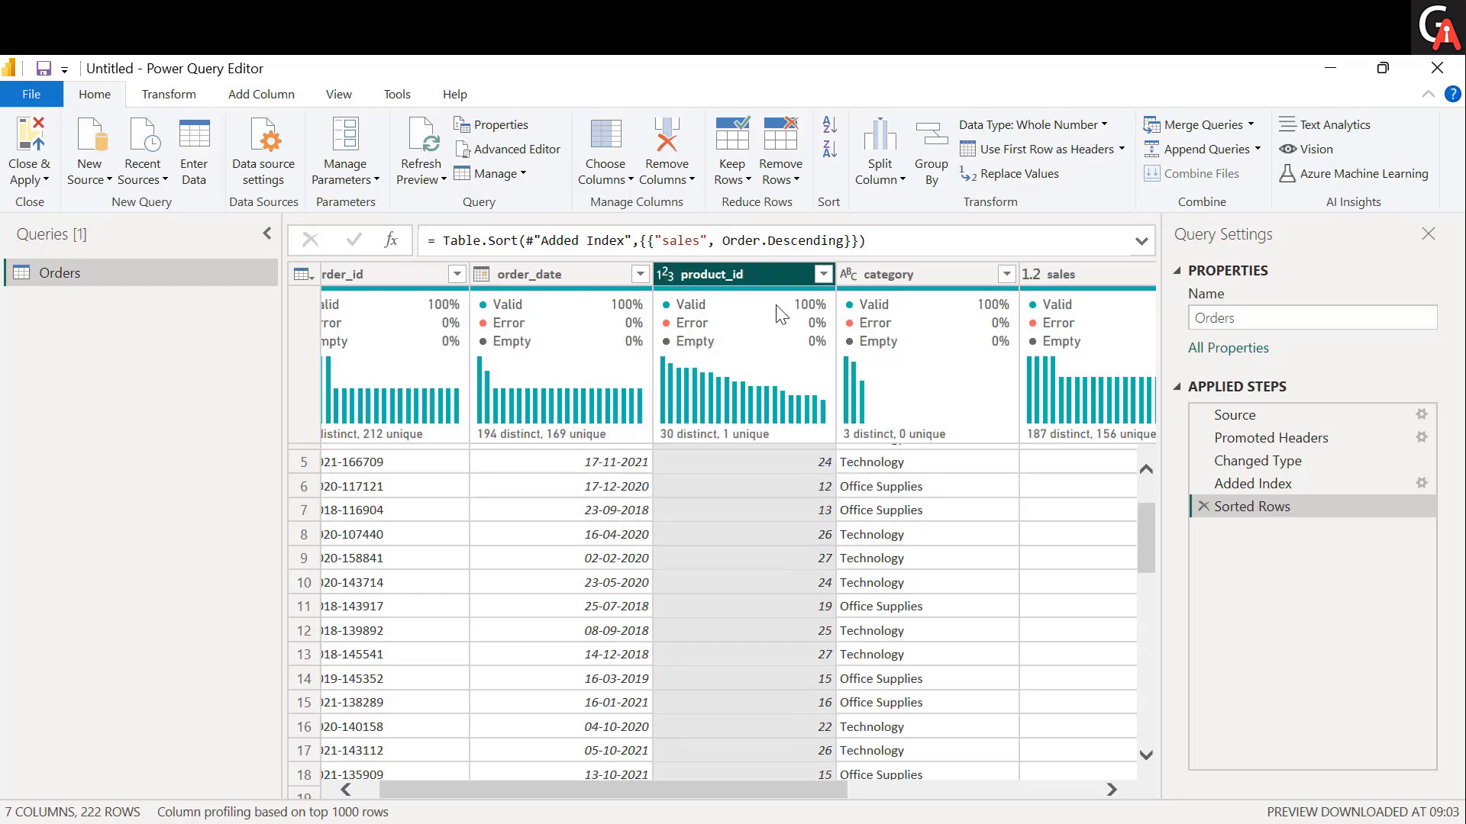
pyautogui.click(1109, 130)
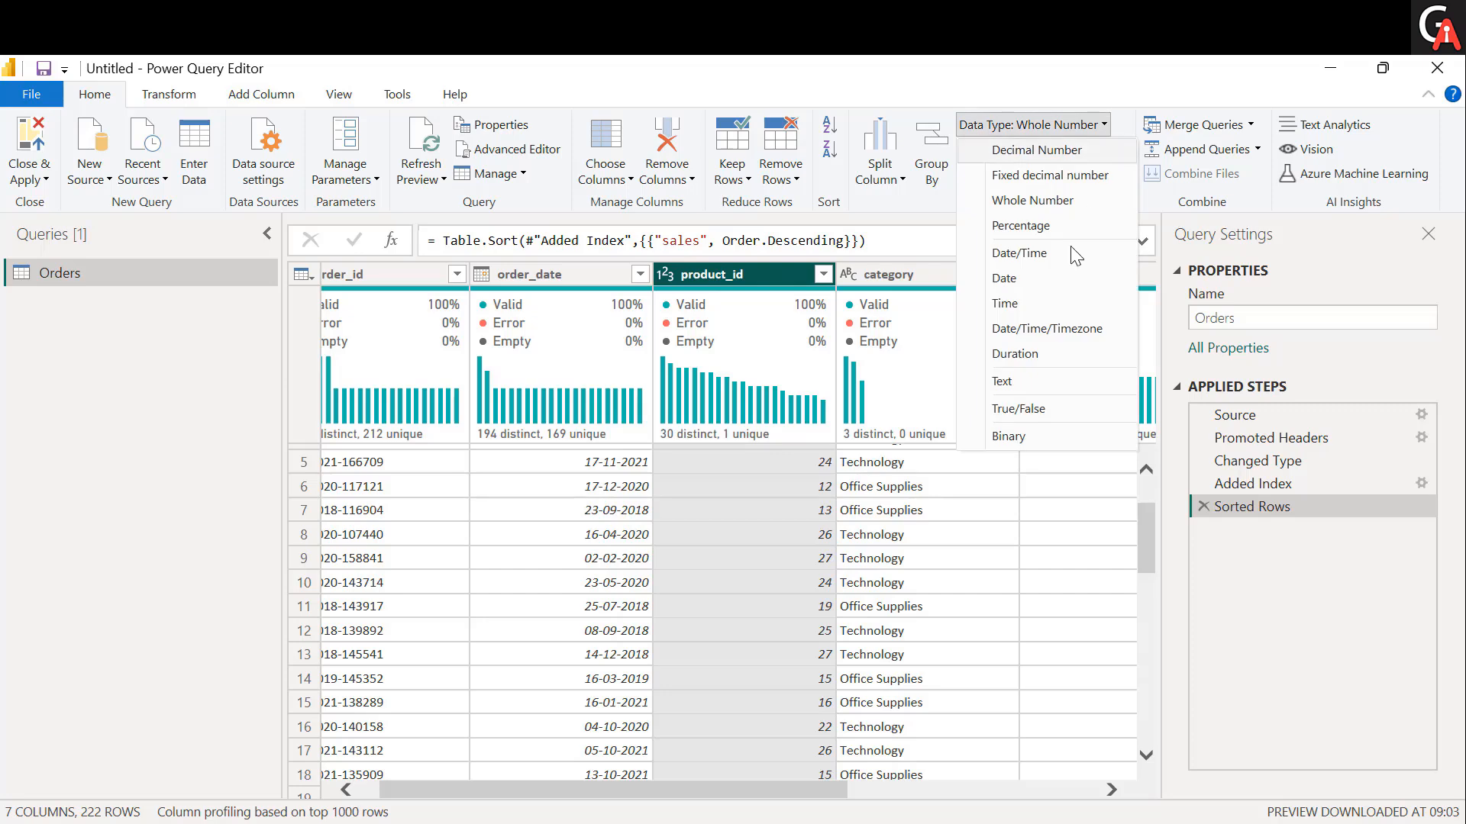
pyautogui.click(1024, 380)
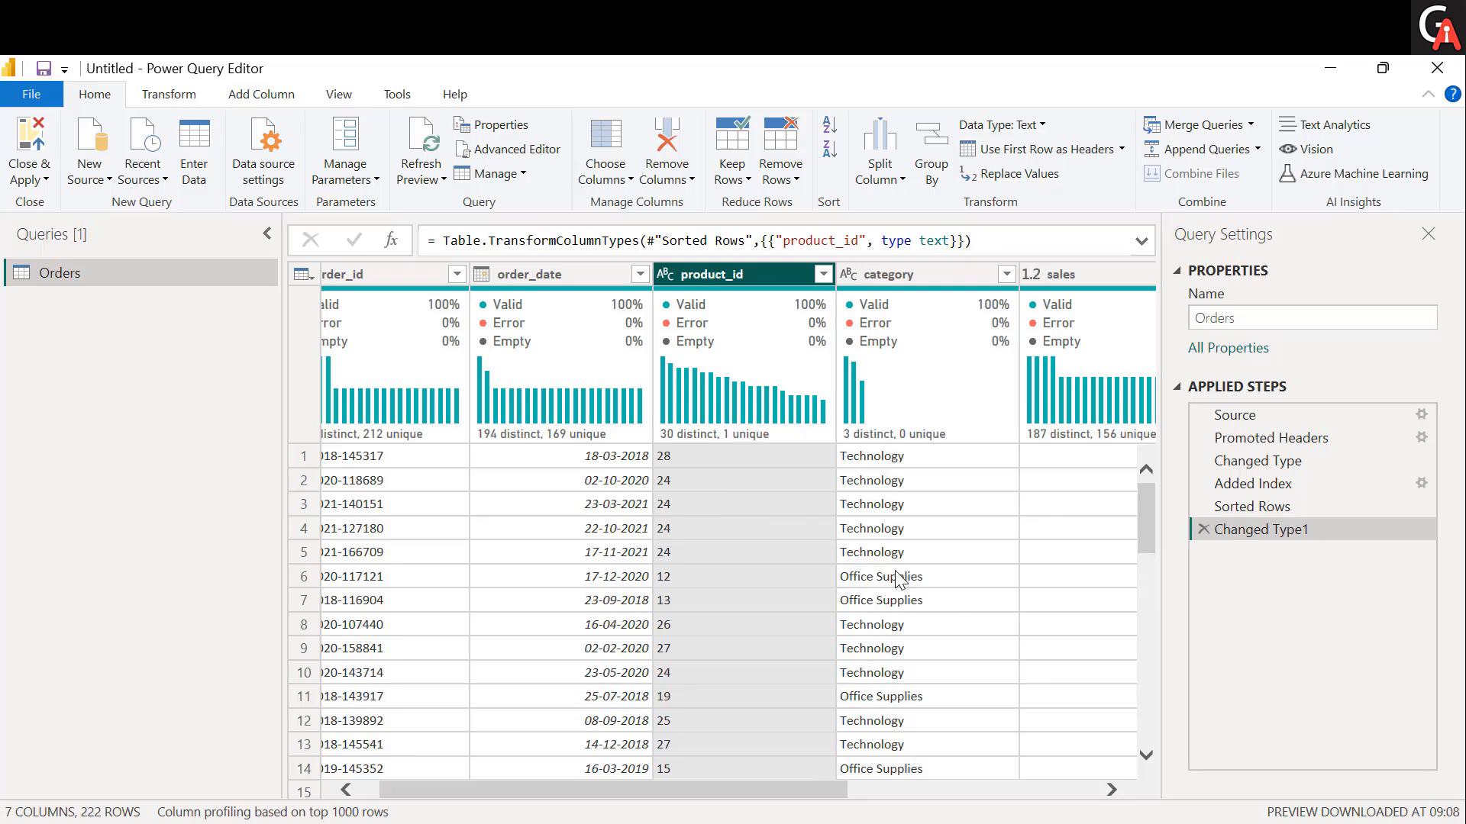
# Promote the first data row of the Orders table to column headers.
pyautogui.hscroll(-1, 893, 571)
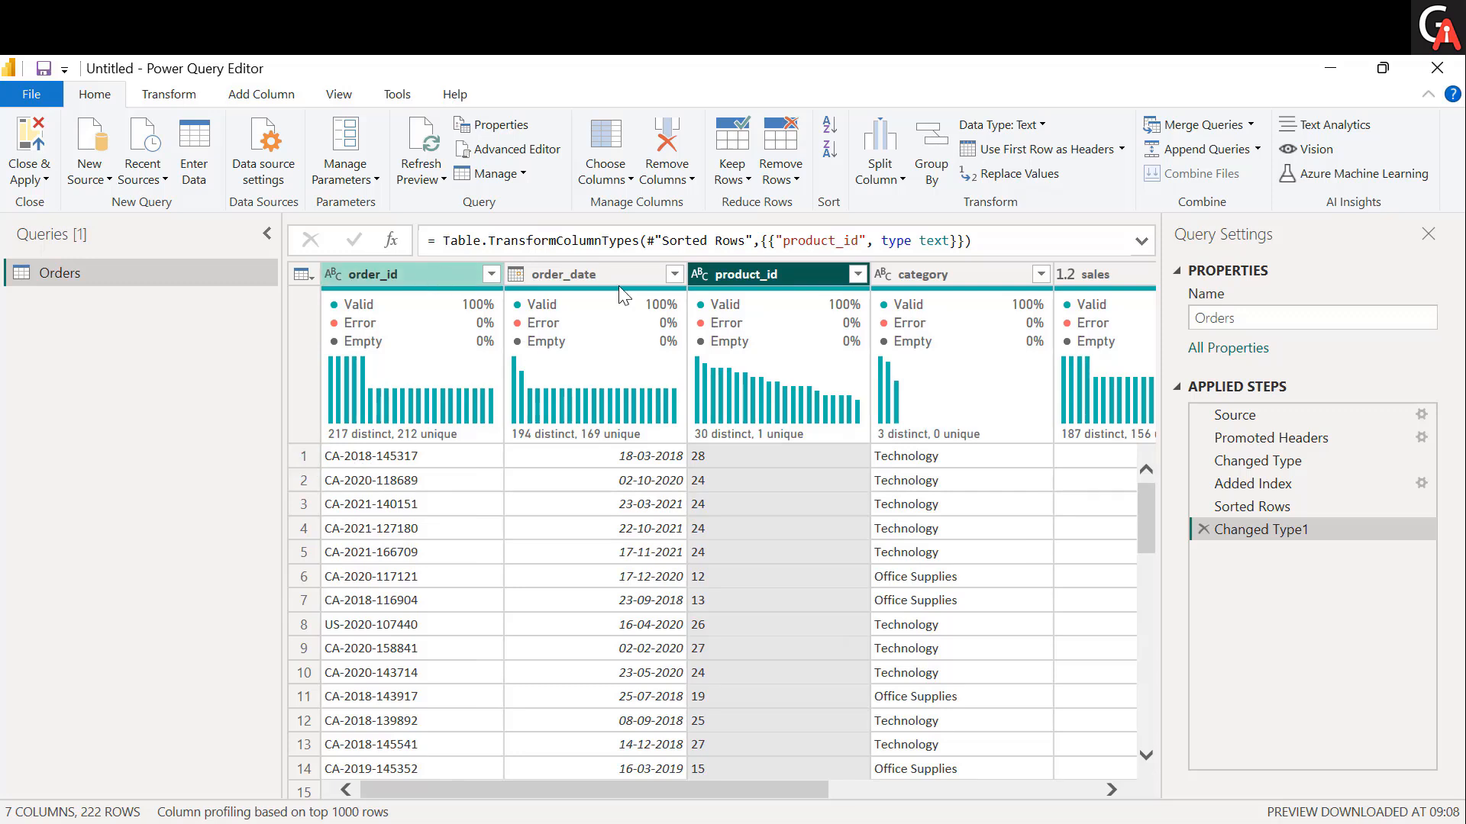
pyautogui.click(1122, 149)
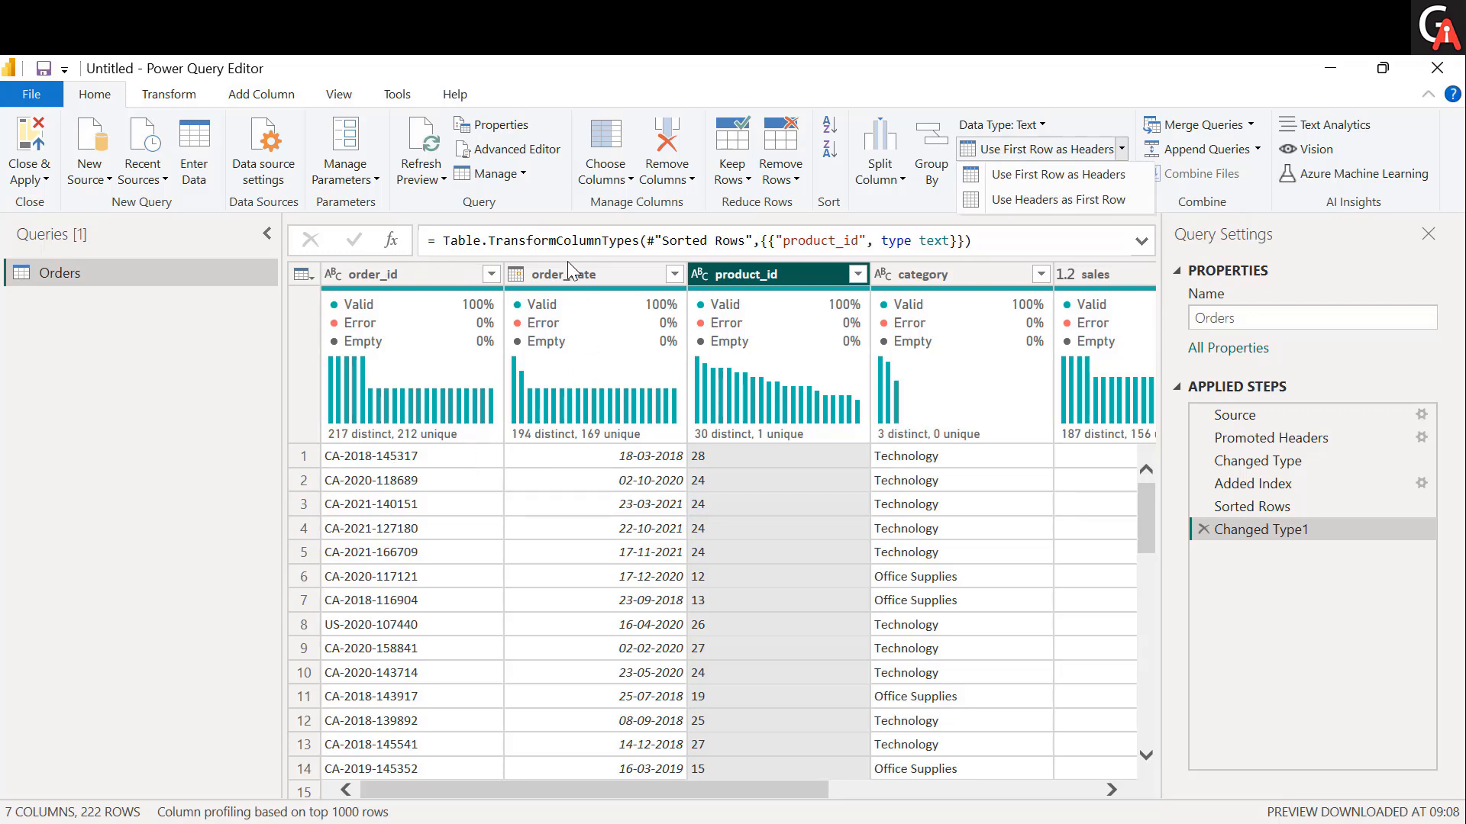
pyautogui.click(1036, 180)
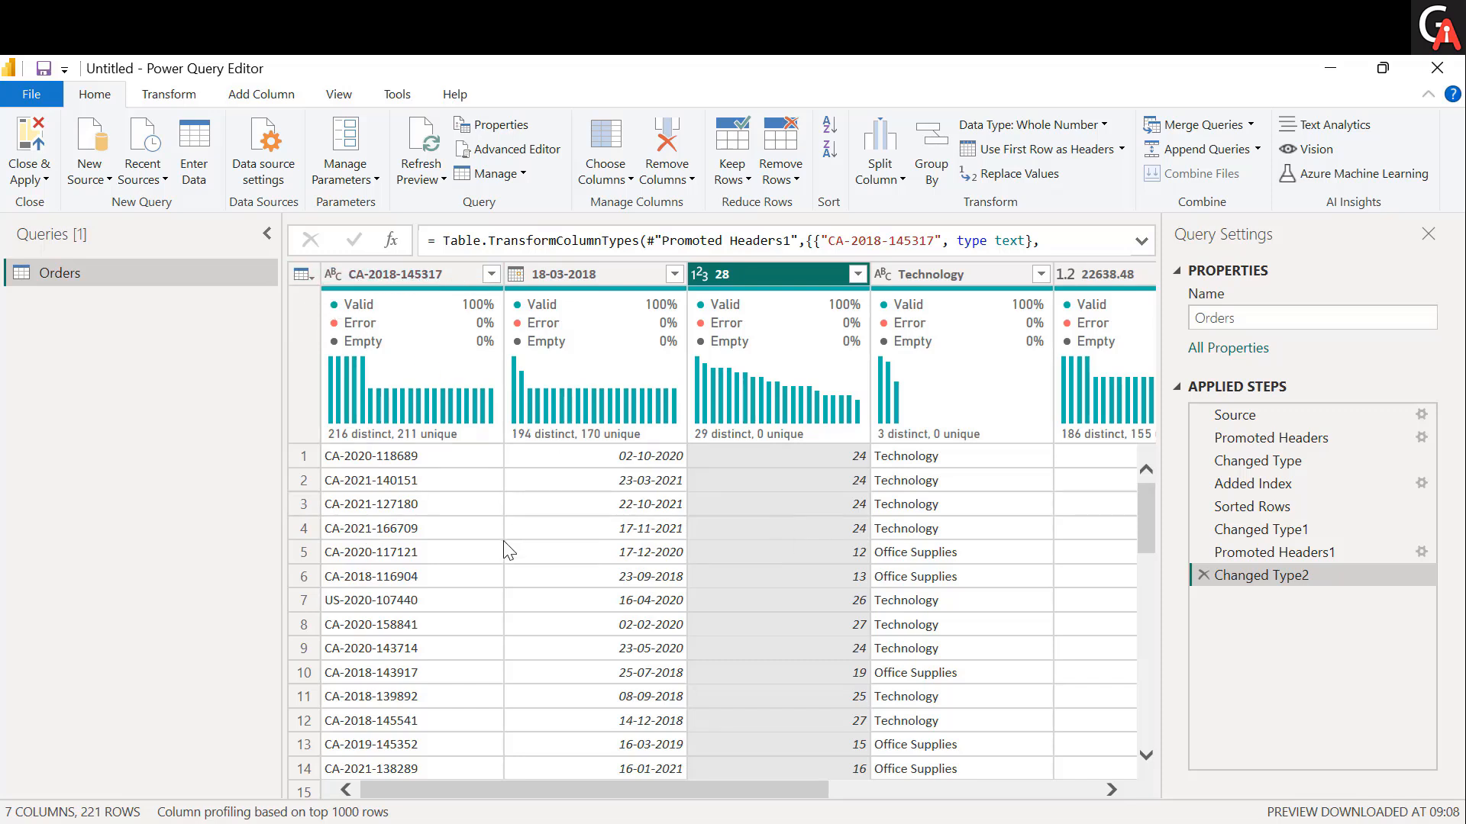
# Demote the current column headers to the first row of the table, and review the two header options.
pyautogui.click(1123, 151)
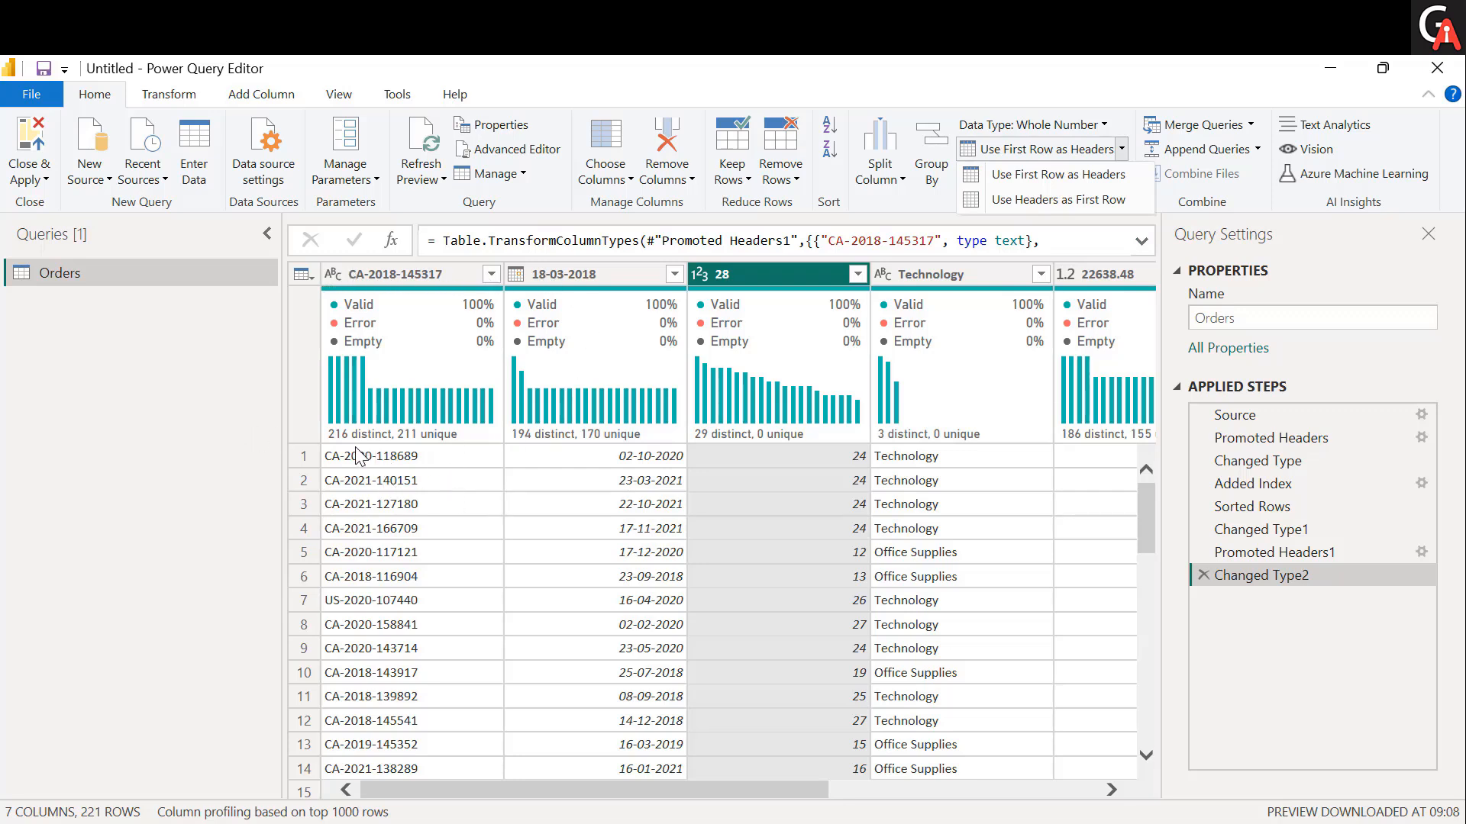
pyautogui.click(1065, 200)
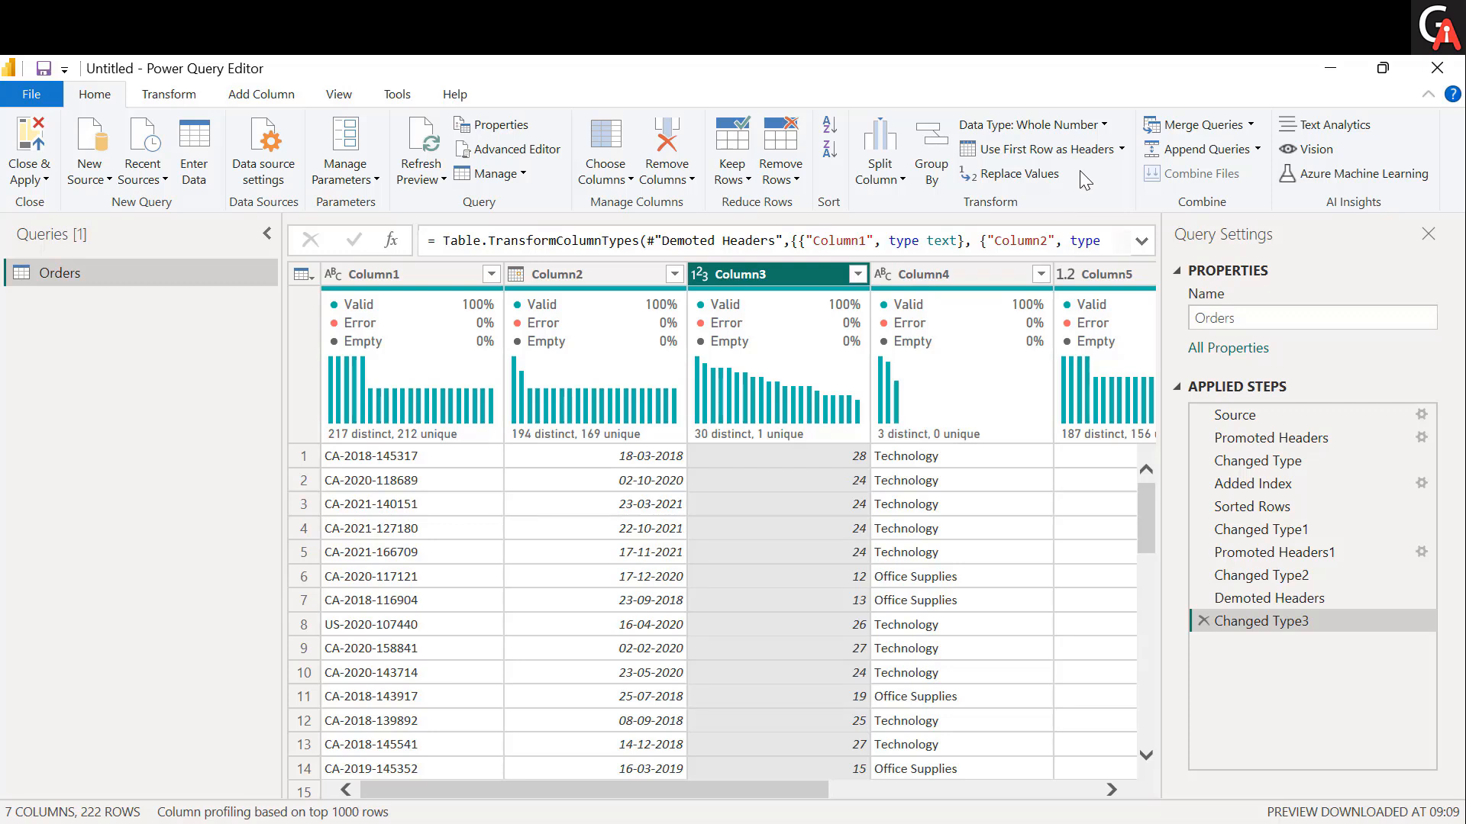
pyautogui.click(1120, 151)
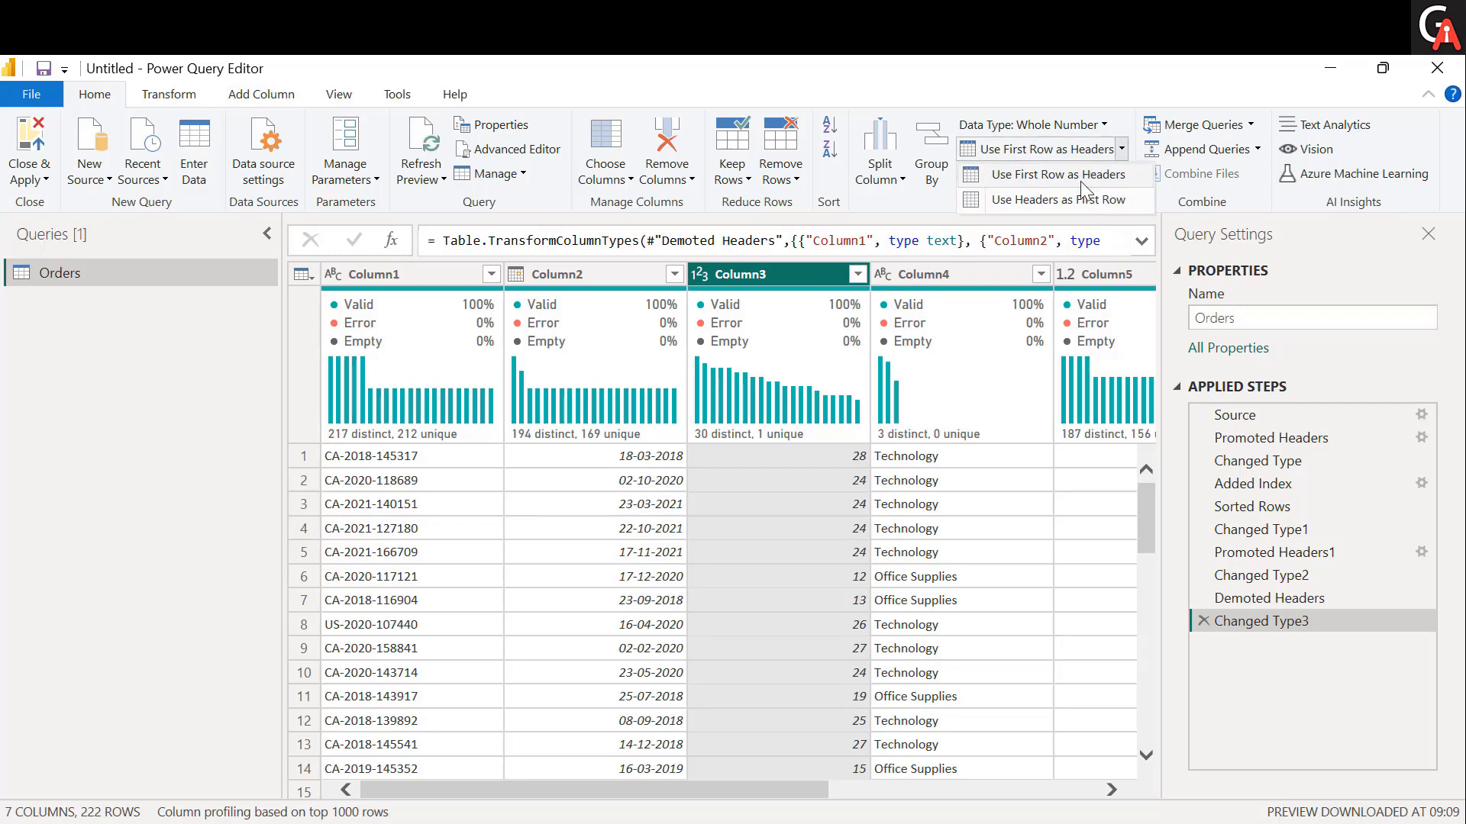
pyautogui.click(992, 488)
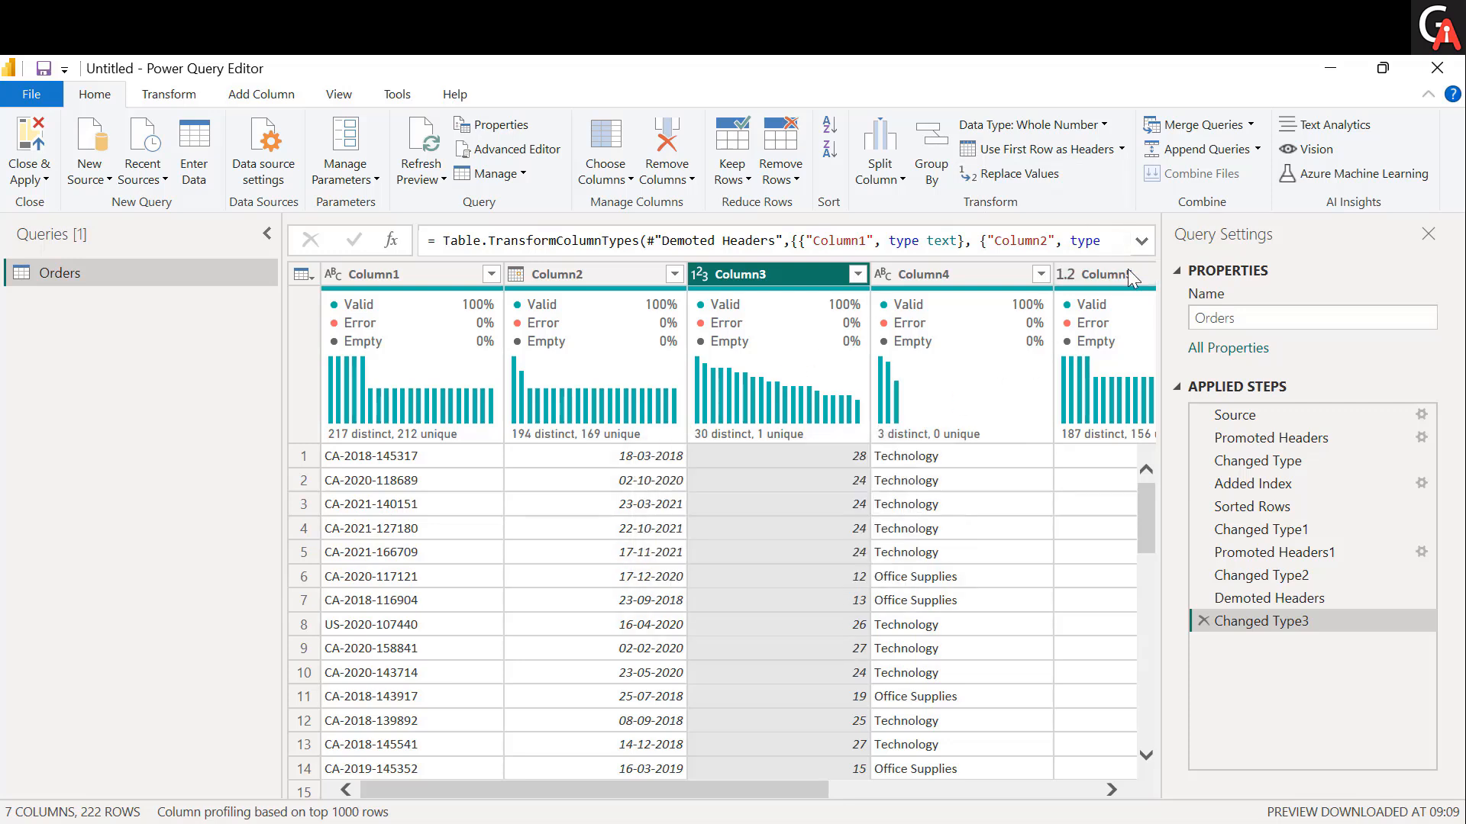
pyautogui.click(1121, 150)
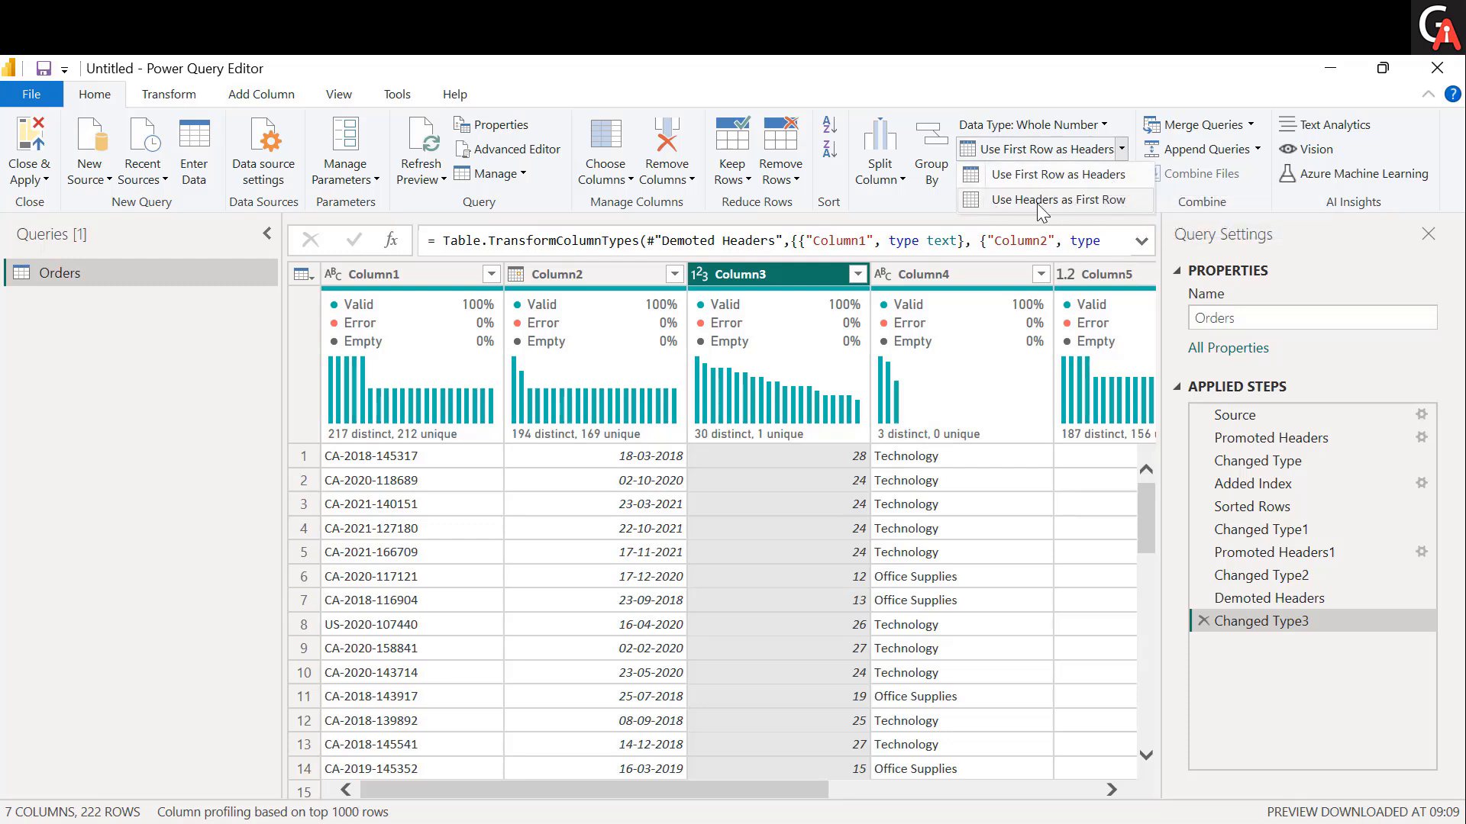
pyautogui.click(951, 558)
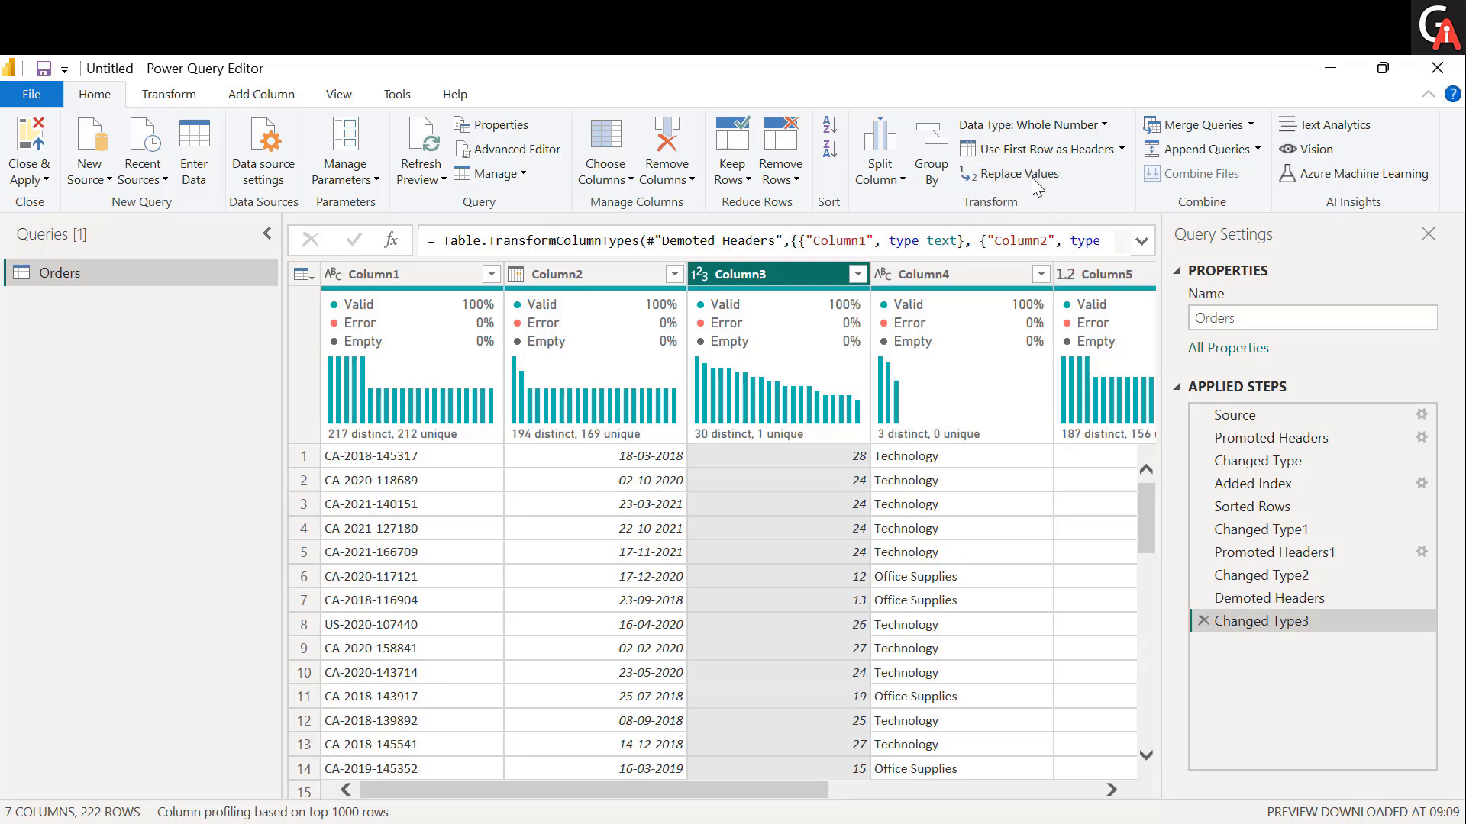
# Replace the value 13 with 333 in Column3, and check the replaced cell in row 7.
pyautogui.click(811, 591)
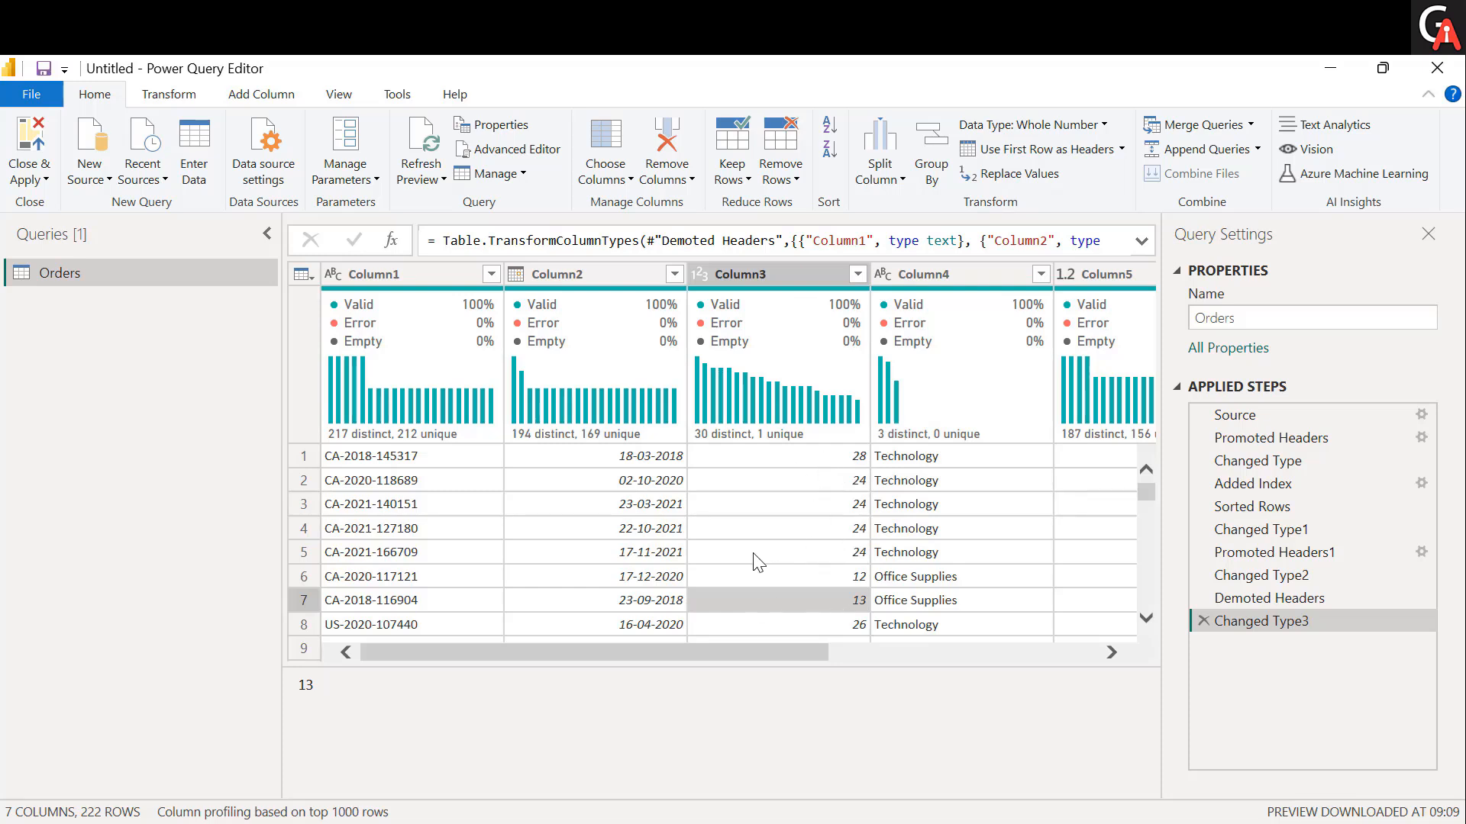
pyautogui.scroll(-1, 788, 547)
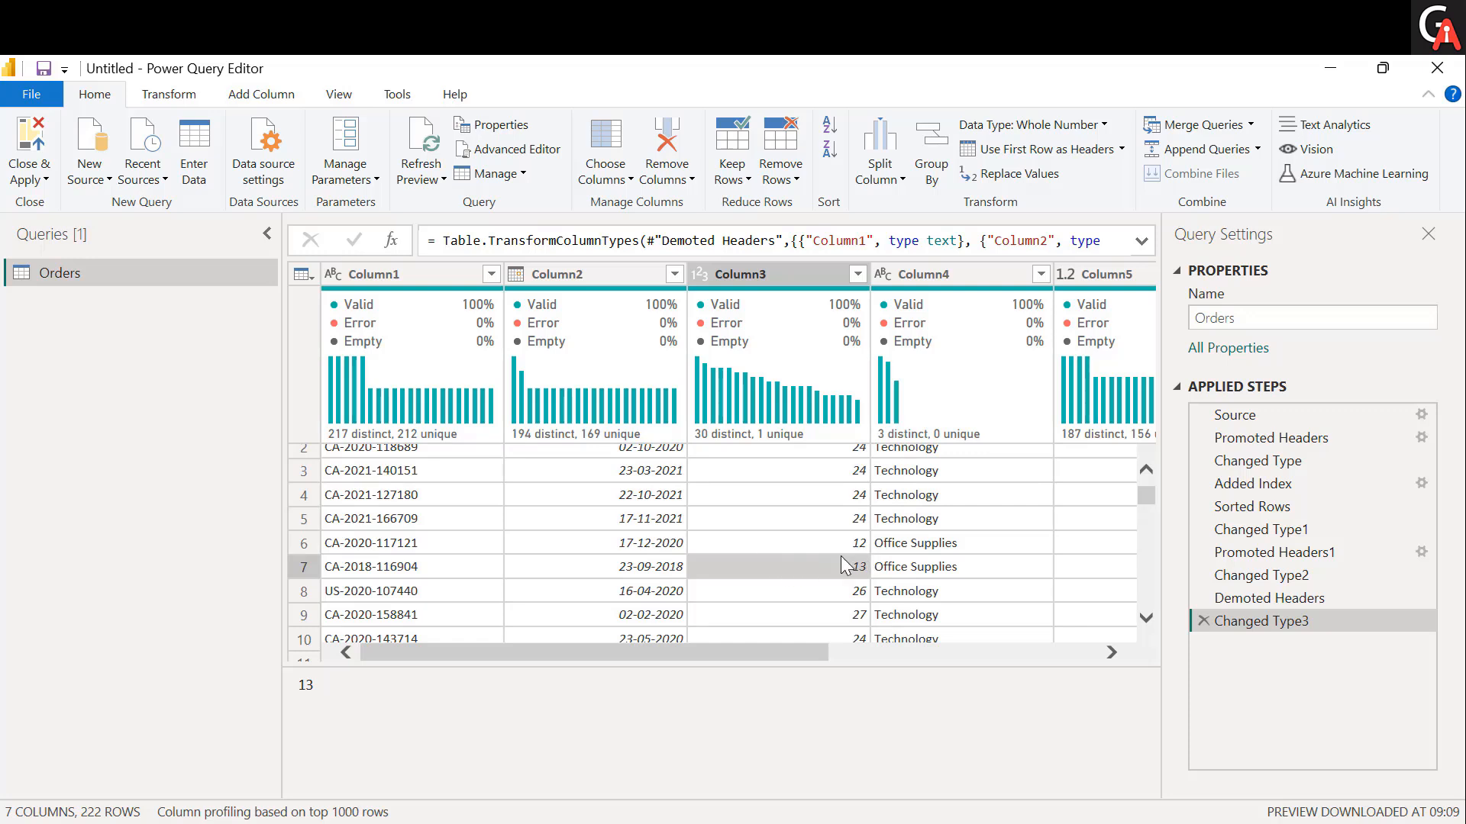
pyautogui.click(1010, 179)
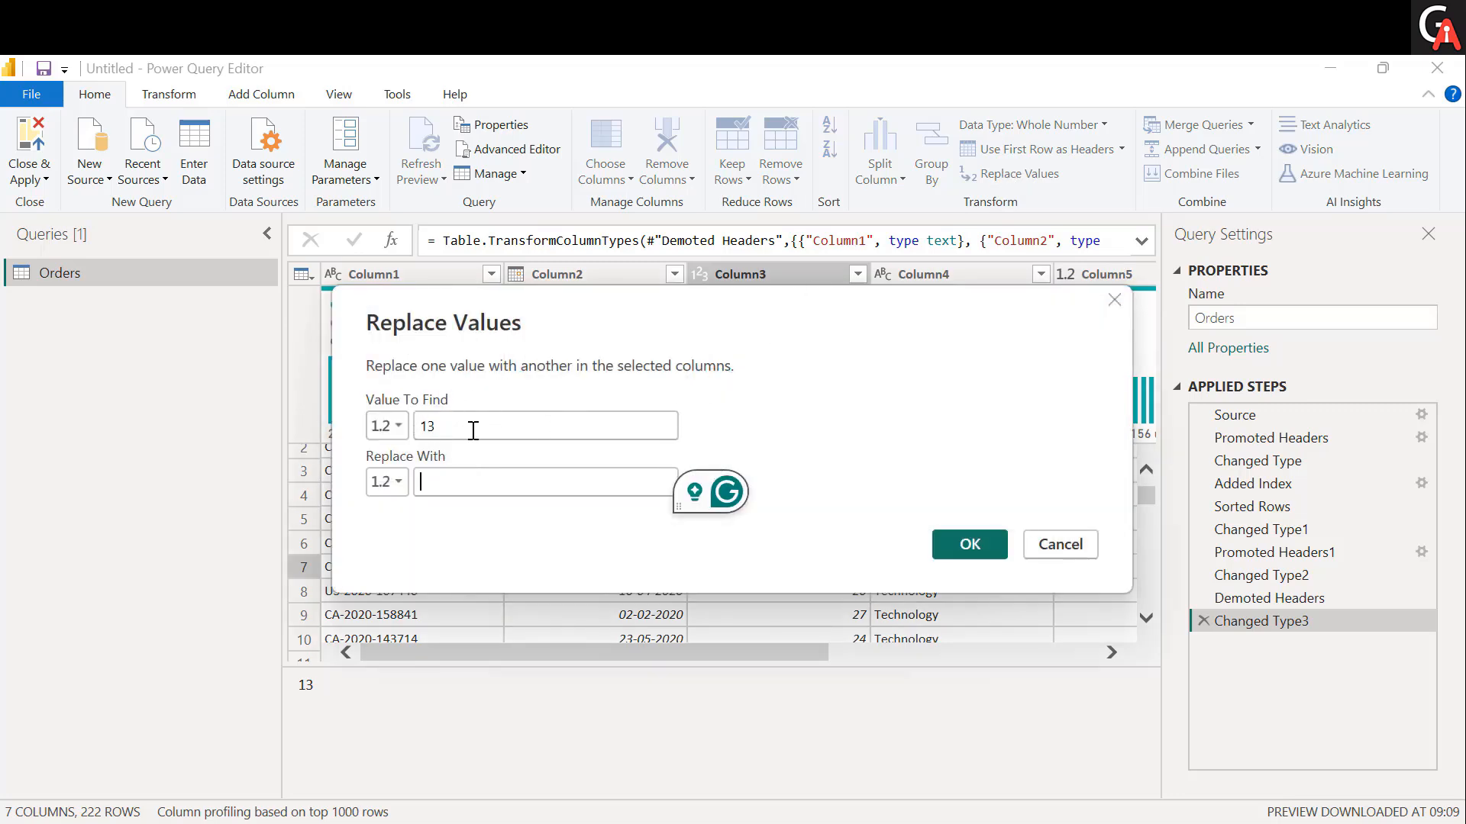
pyautogui.click(444, 430)
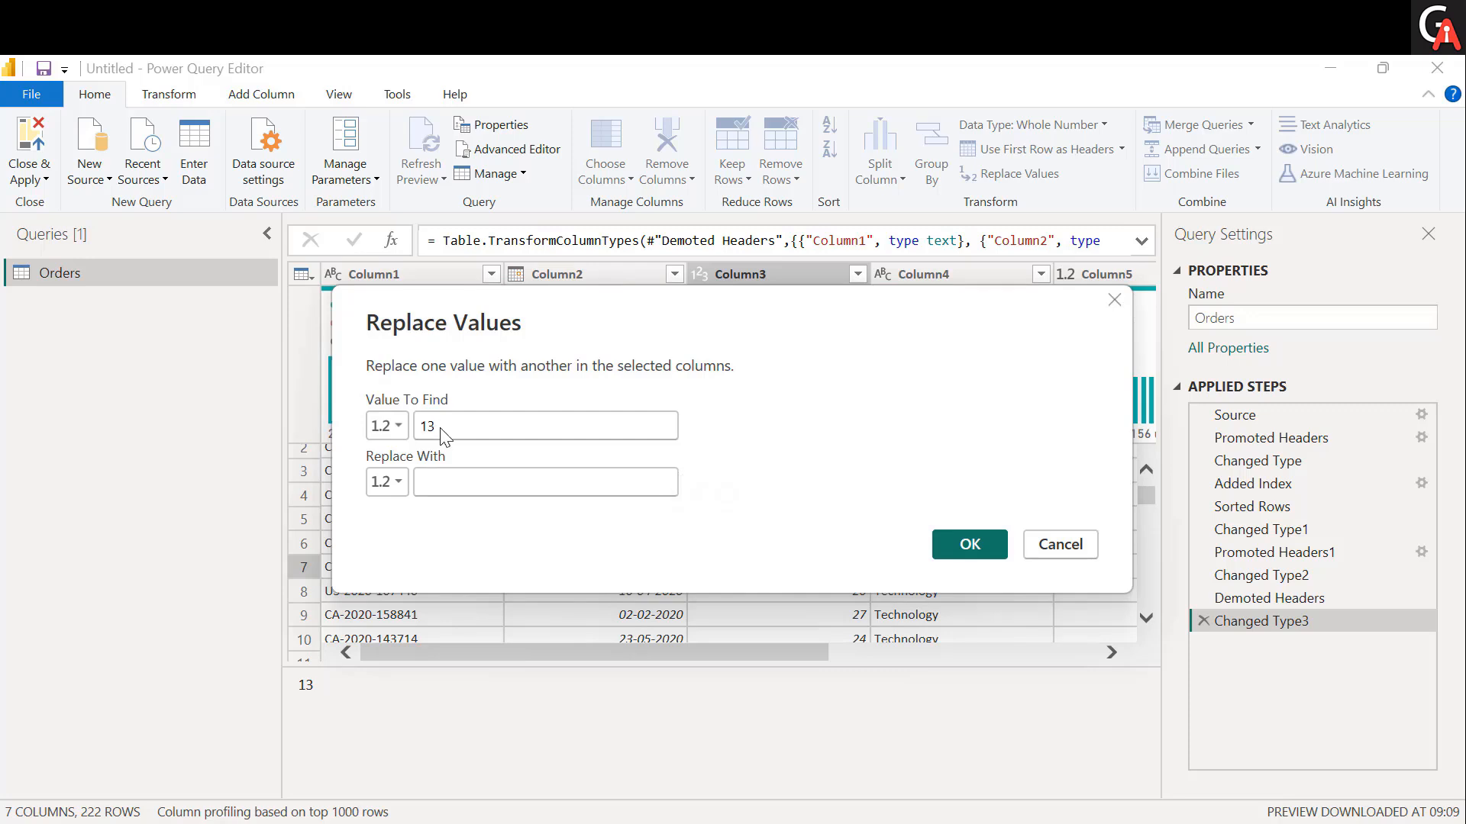
pyautogui.click(471, 486)
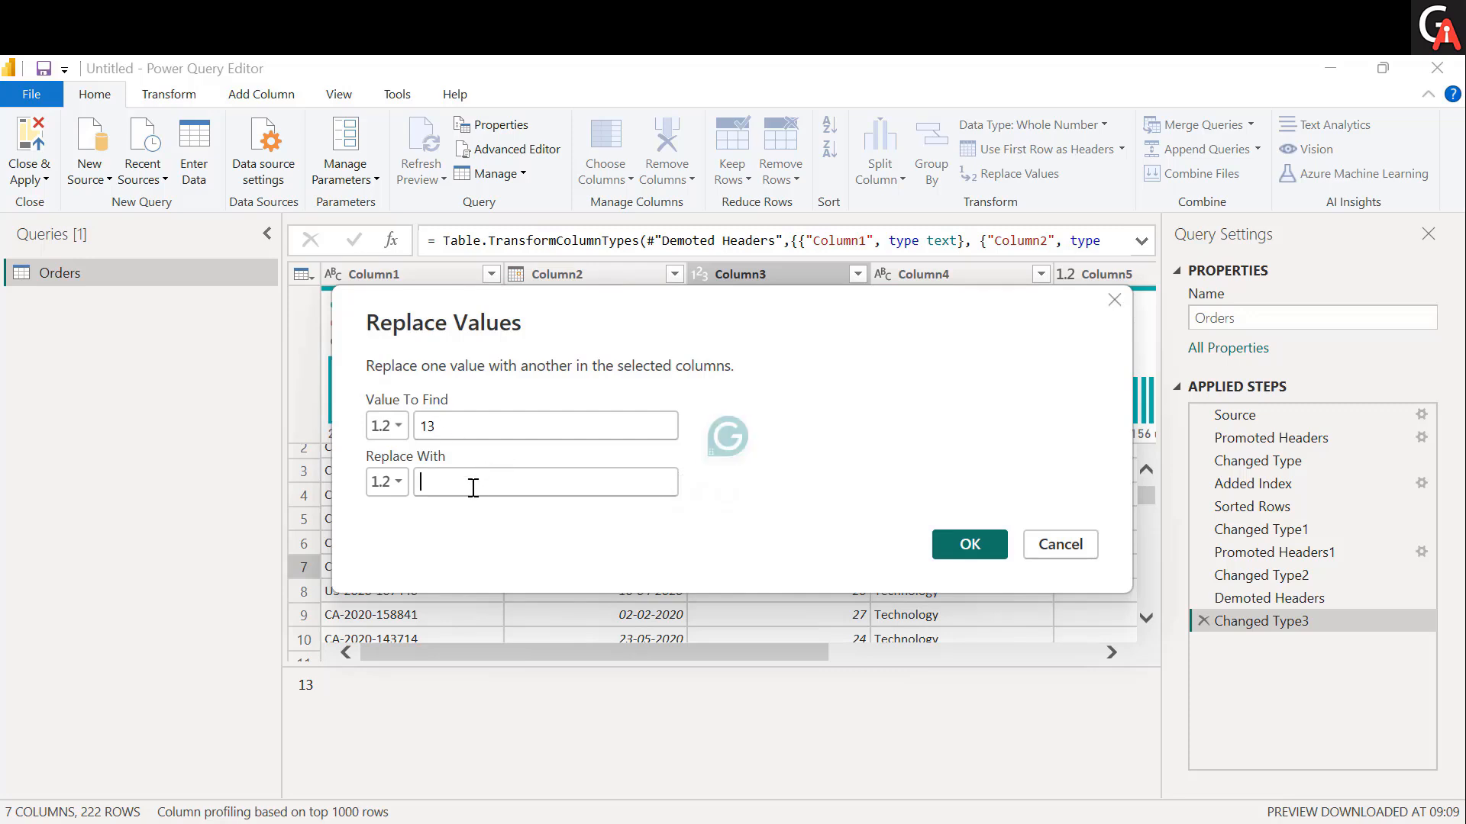
pyautogui.write('333')
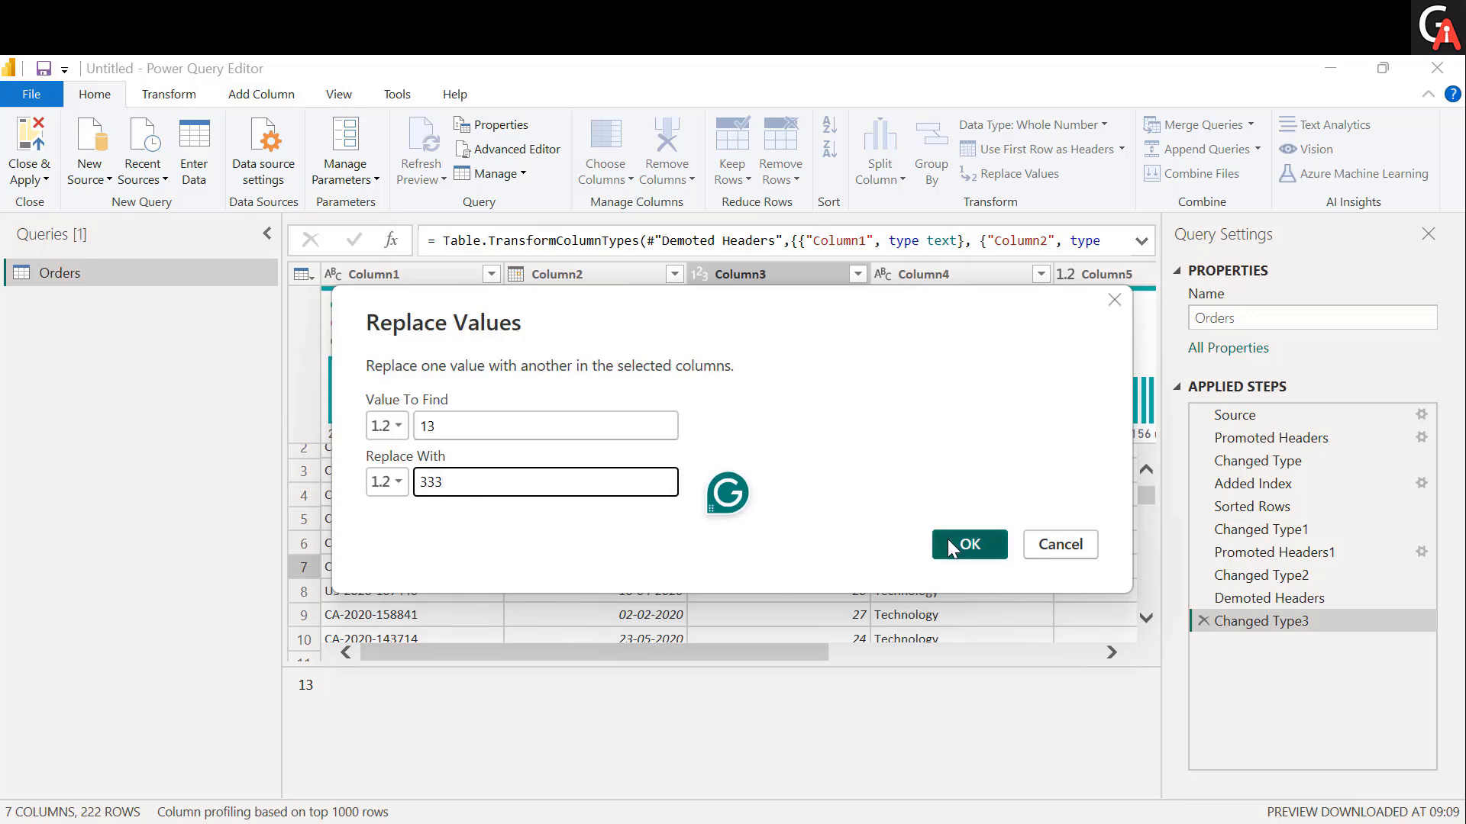
pyautogui.click(458, 425)
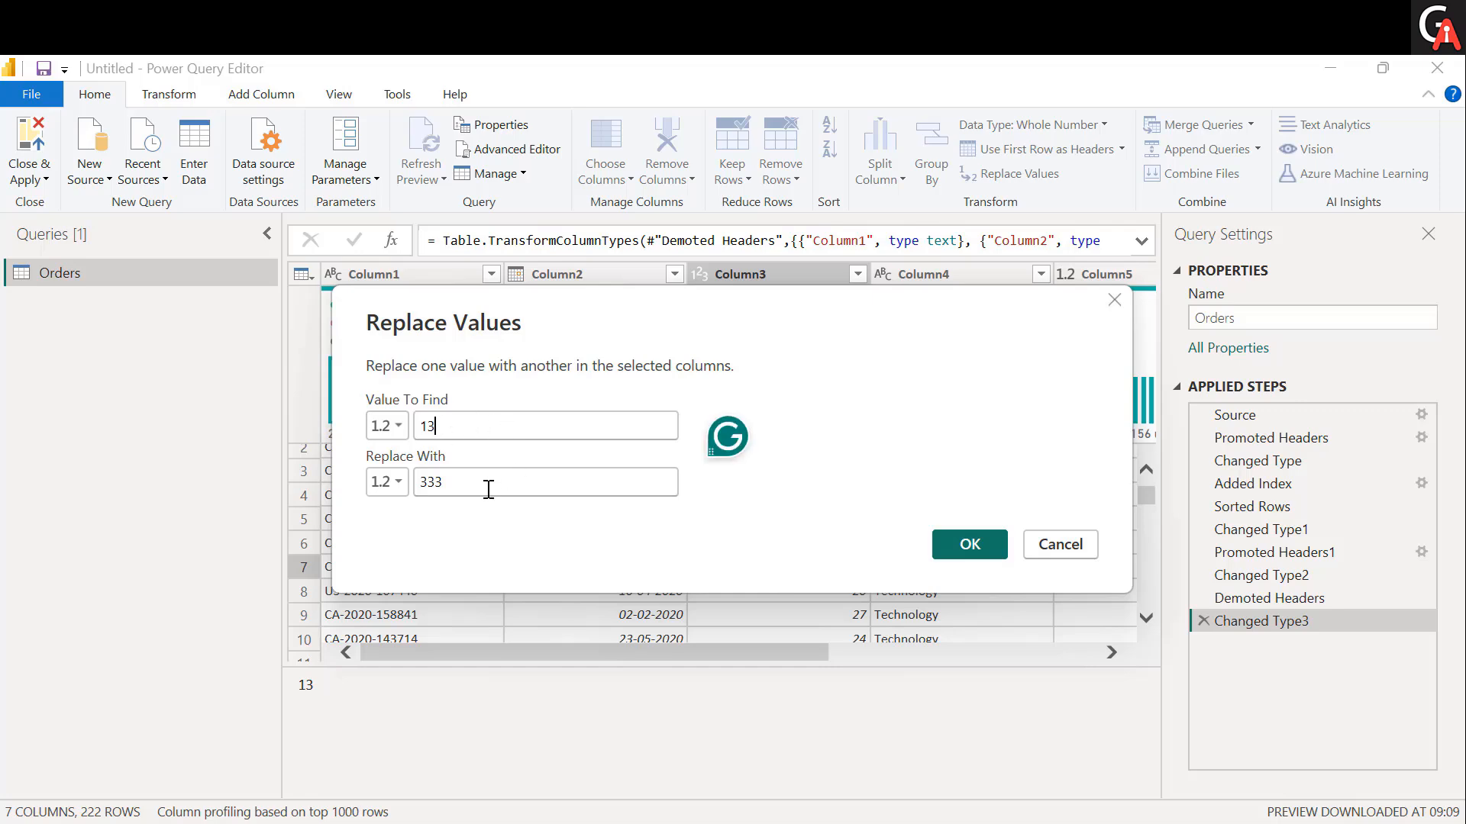
pyautogui.click(446, 491)
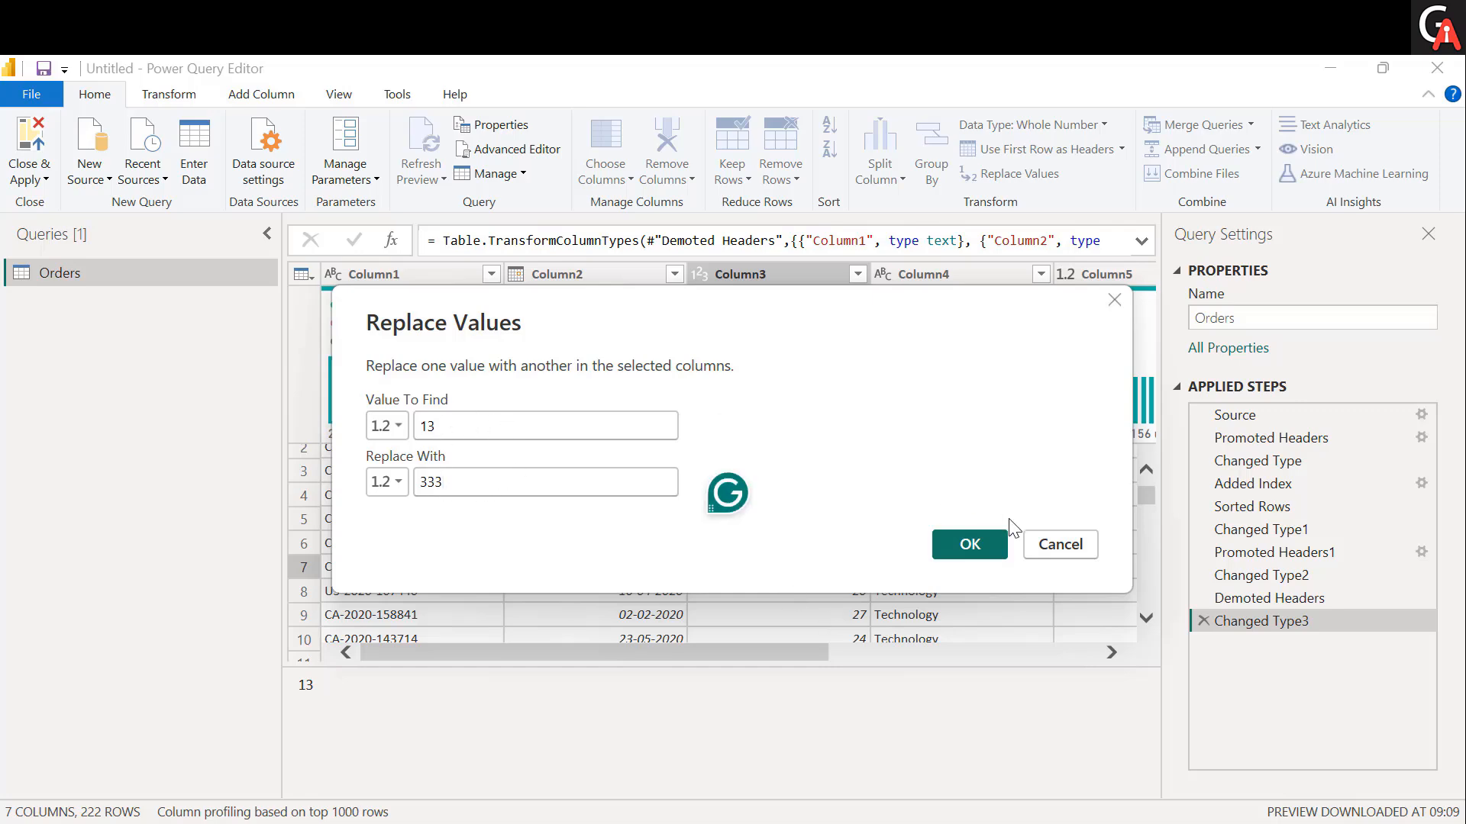
pyautogui.click(970, 543)
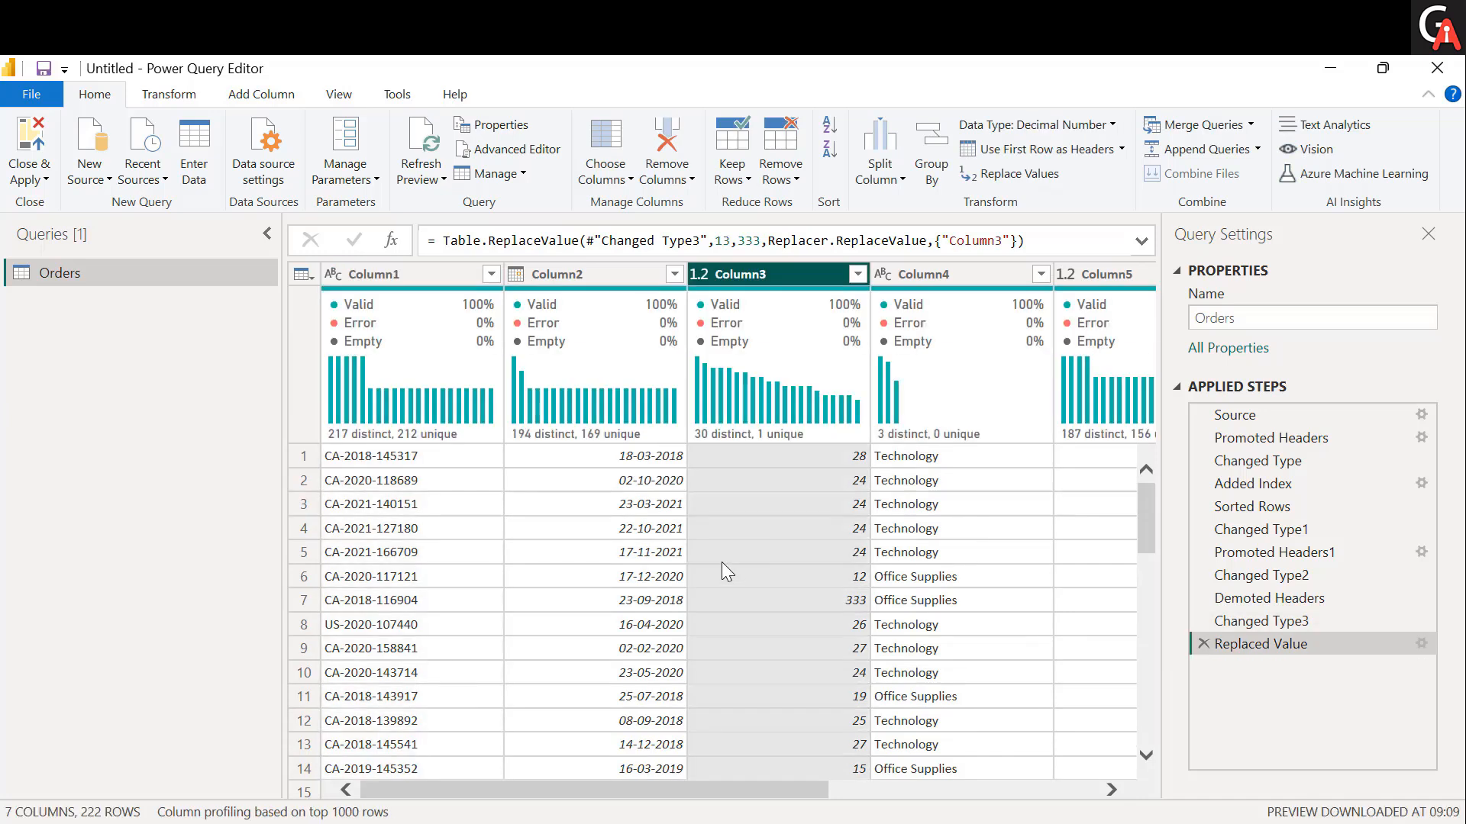
pyautogui.click(823, 602)
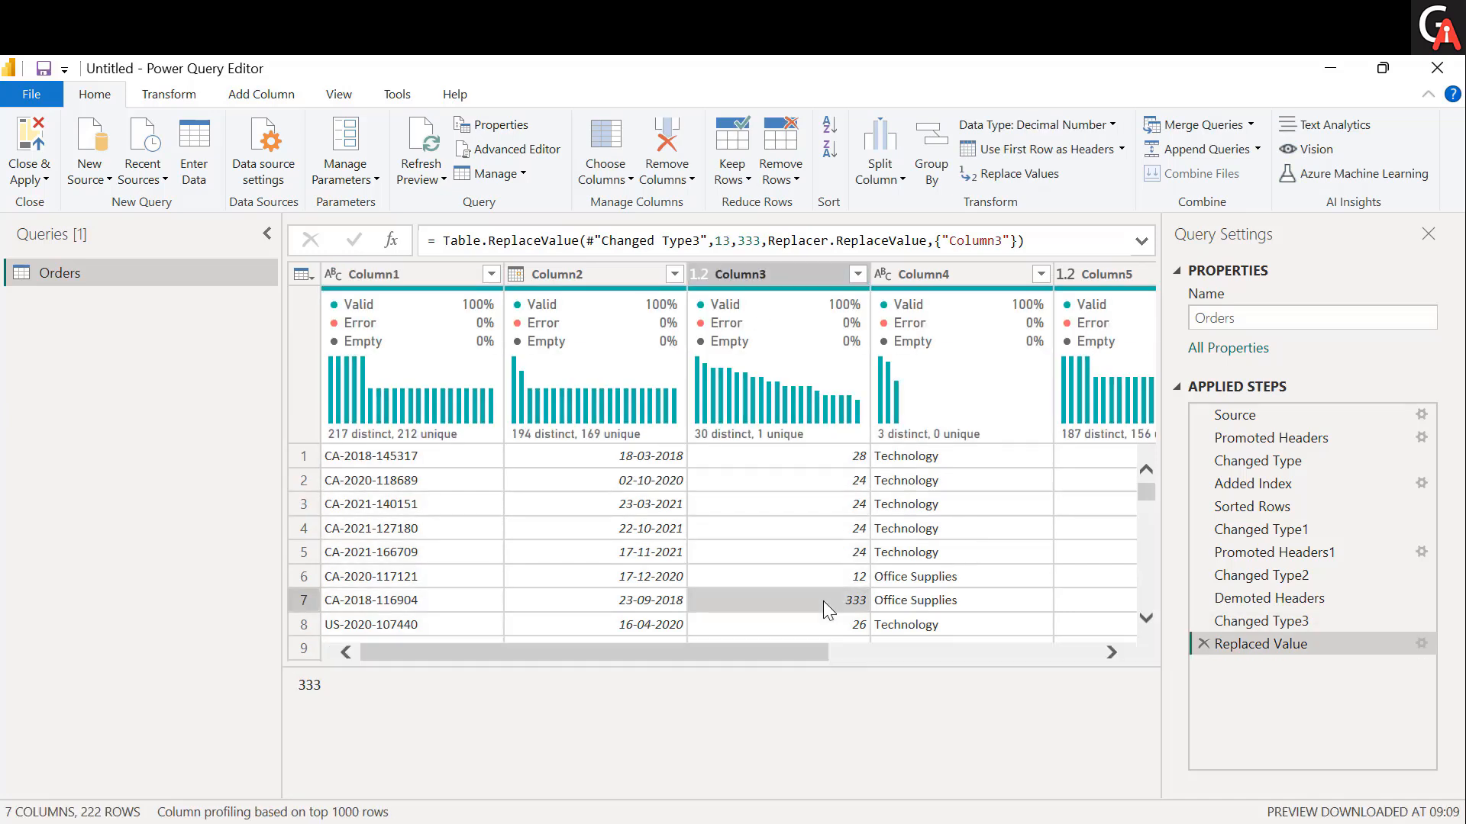